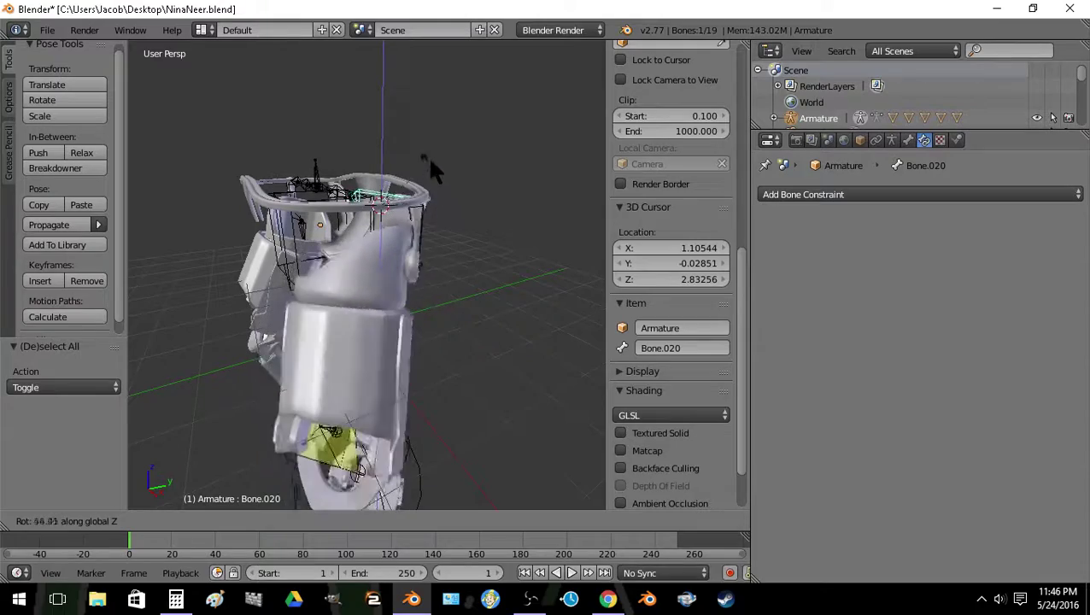
Examine the armature's pelvis, legs and knee joint from several viewpoints
click(423, 189)
key(shift+f)
key(w)
key(s)
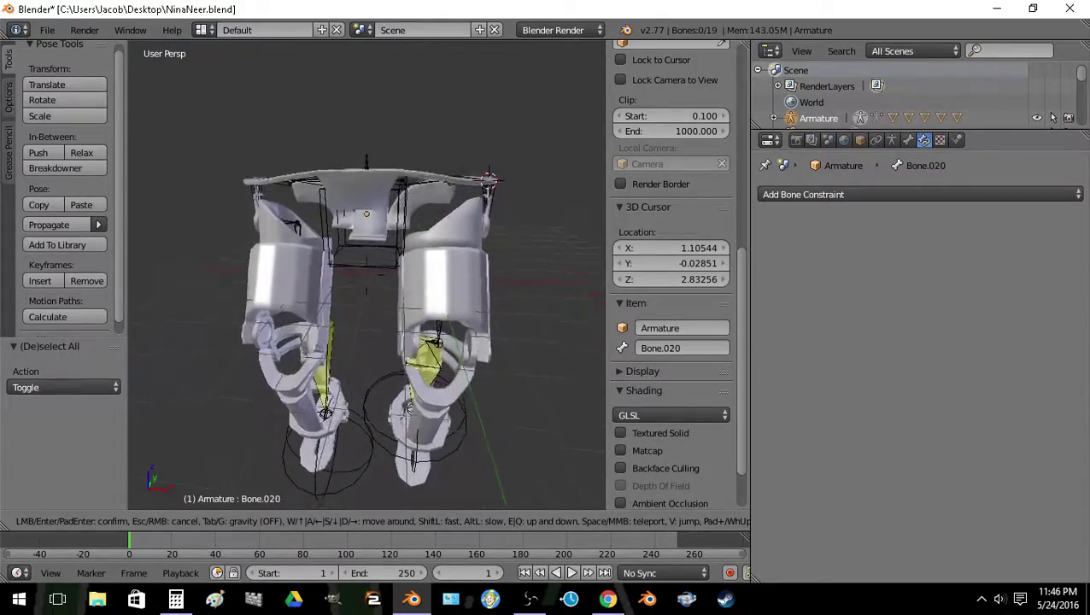
key(w)
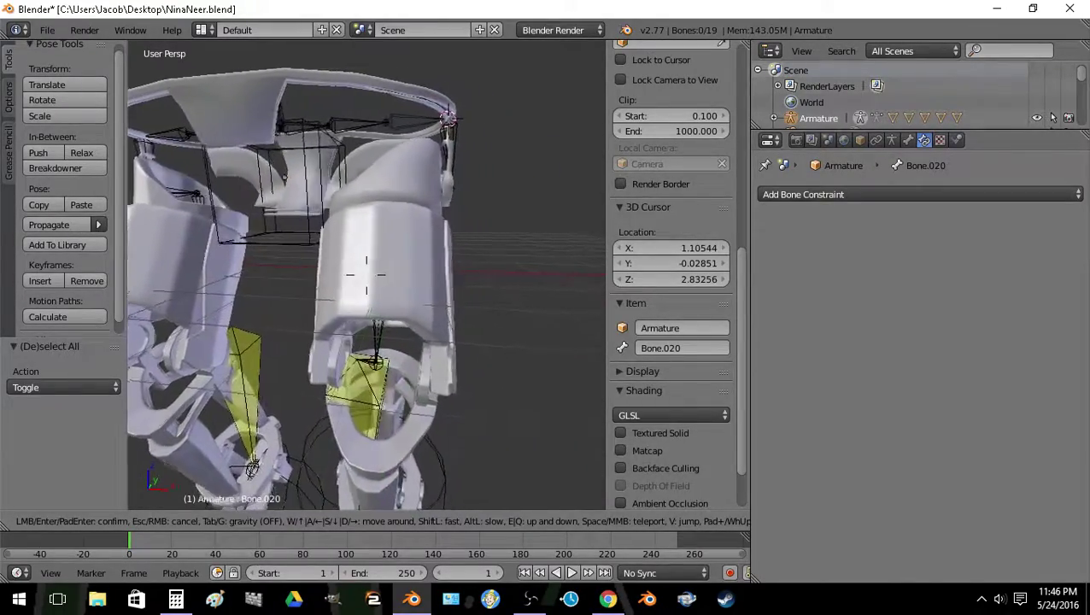
key(d)
key(w)
key(a)
click(363, 255)
key(shift+f)
key(s)
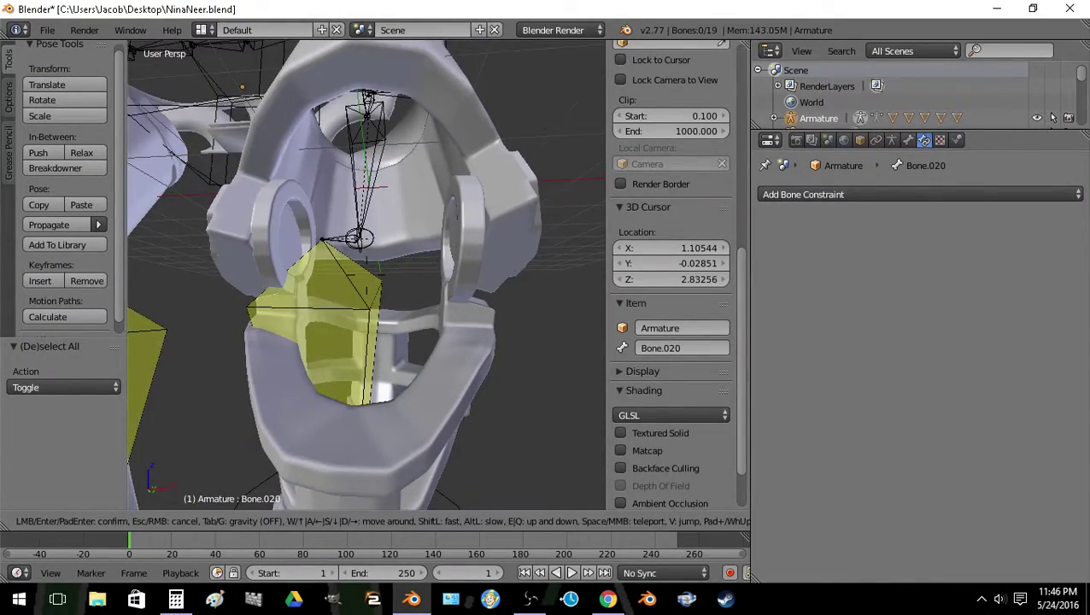
click(367, 275)
In Object Mode, move the sphere empty at the foot of the nearer leg by -1.754 along Z
right_click(366, 287)
key(ctrl+Tab)
right_click(427, 399)
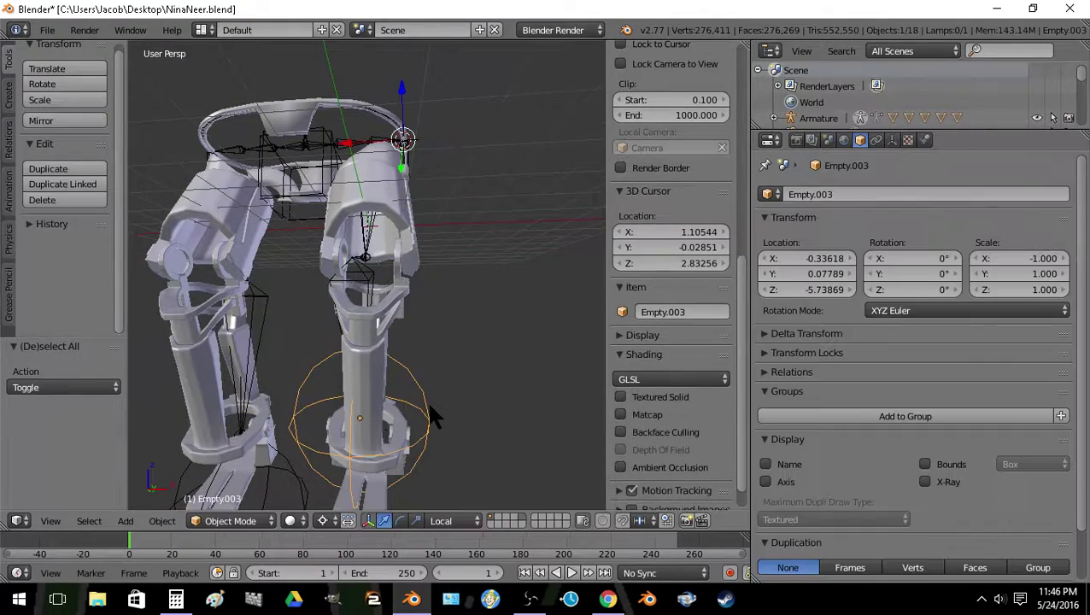
key(g)
key(z)
click(428, 450)
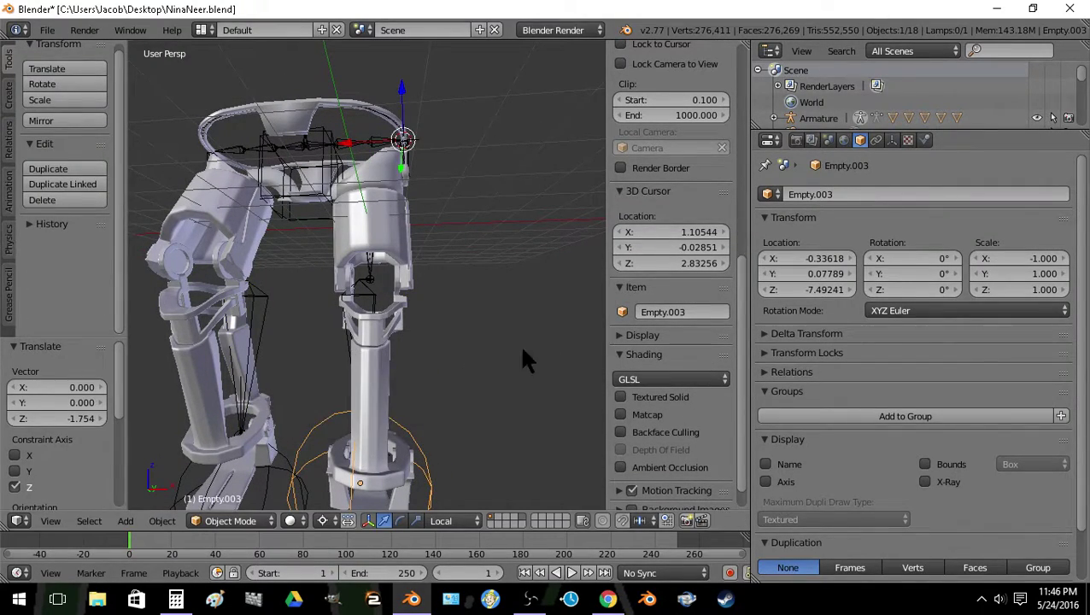
In the armature's Edit Mode, snap the 3D cursor to the selected joint of the small knee bone
key(shift+f)
key(w)
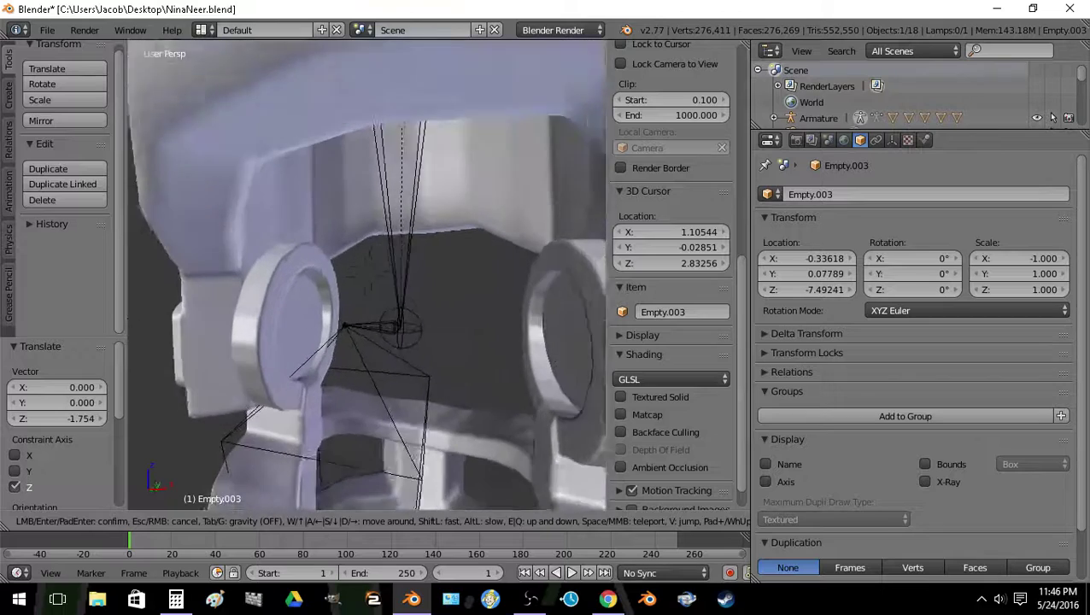
click(341, 273)
right_click(333, 267)
key(Tab)
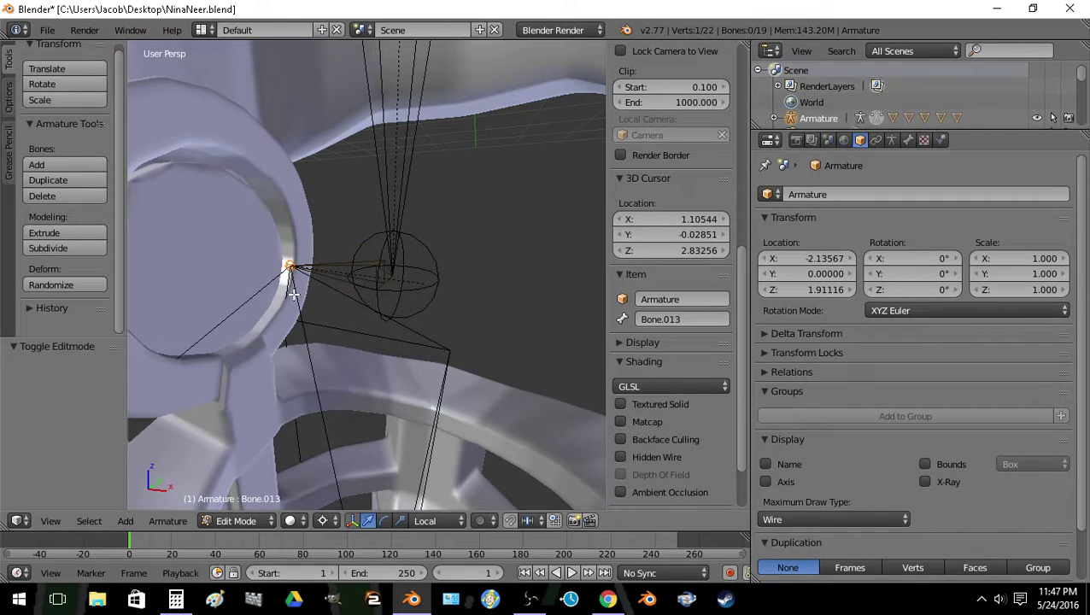
key(z)
right_click(384, 274)
key(shift+s)
click(353, 302)
Scale the knee bone's joint with the global X axis locked, and return to Pose Mode in solid shading
key(s)
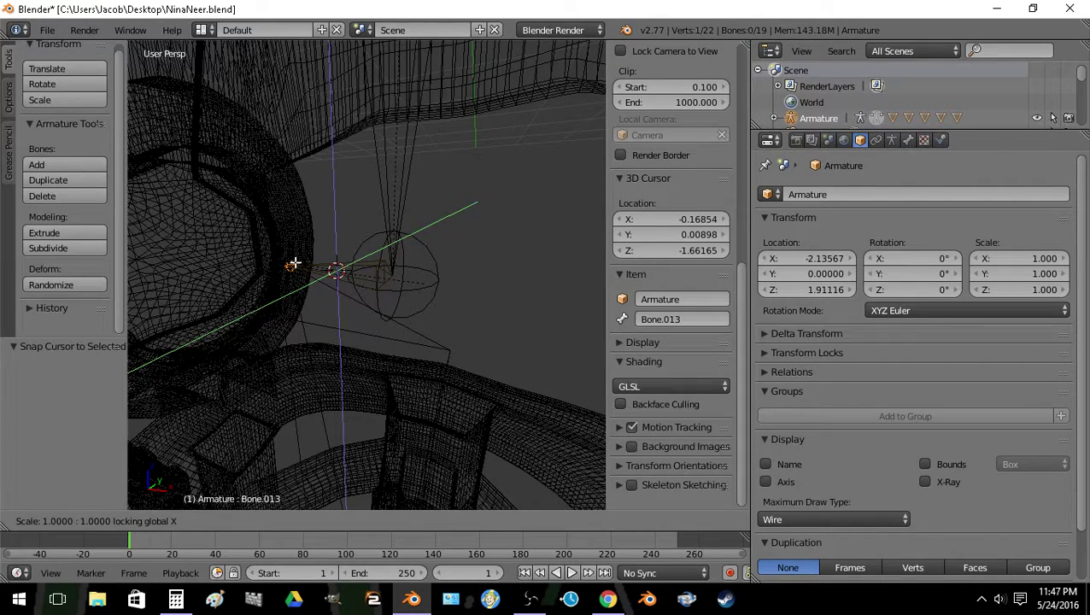
key(Return)
key(ctrl+Tab)
key(z)
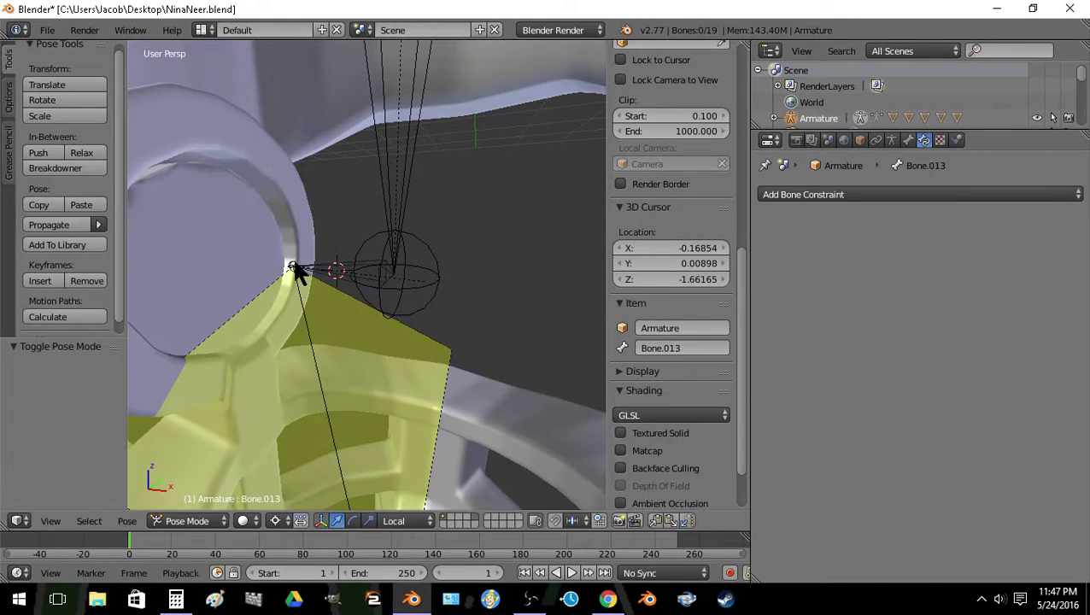
Lock the Z axis in the inverse kinematics settings of the small knee bone
key(shift+f)
key(s)
key(s)
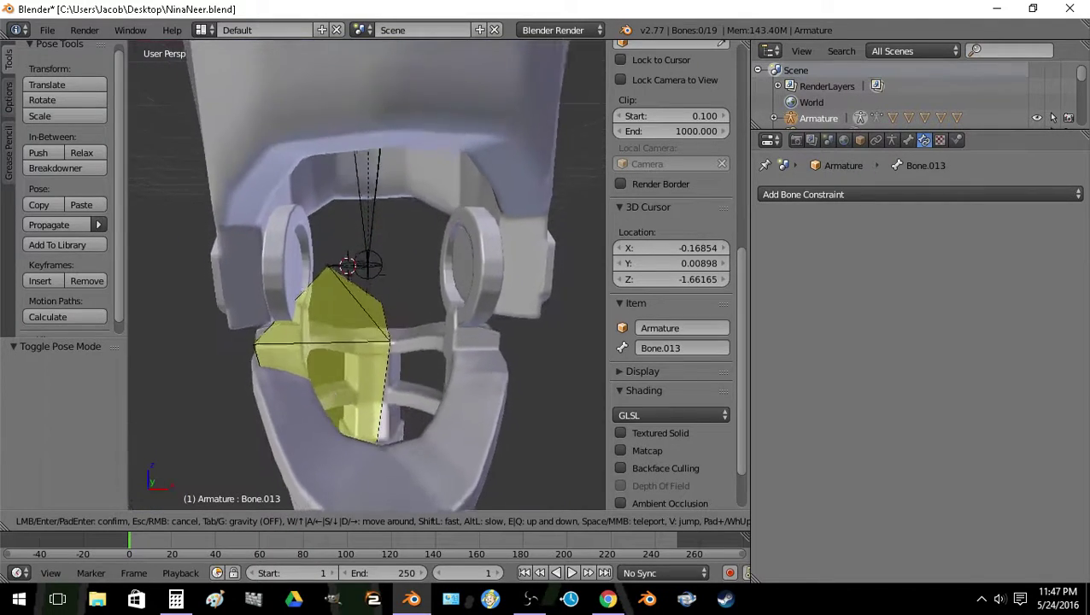
key(w)
click(355, 303)
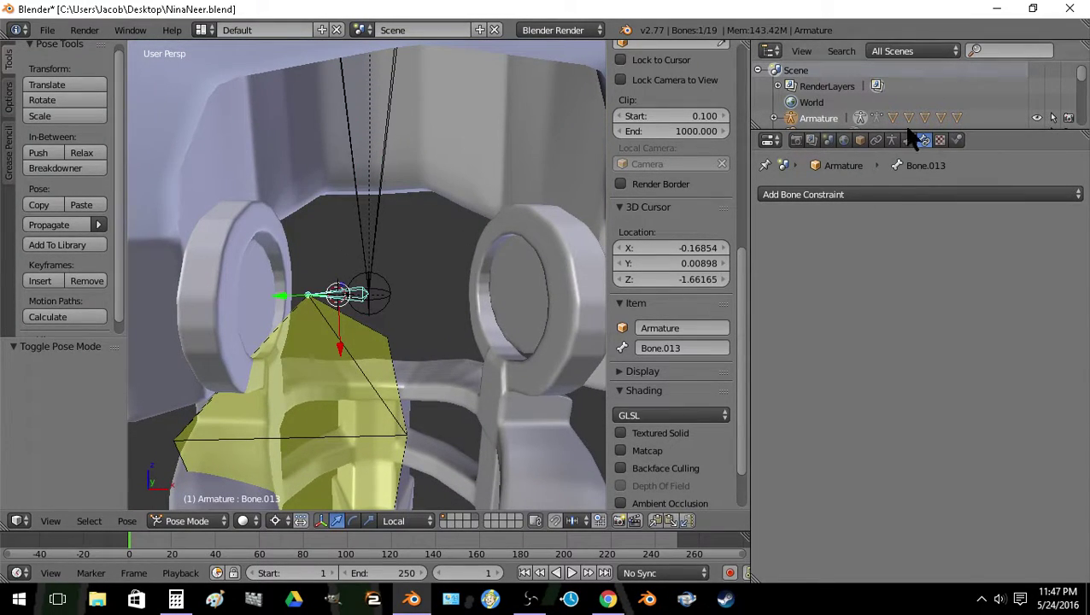
click(908, 140)
scroll(828, 419, down, 1)
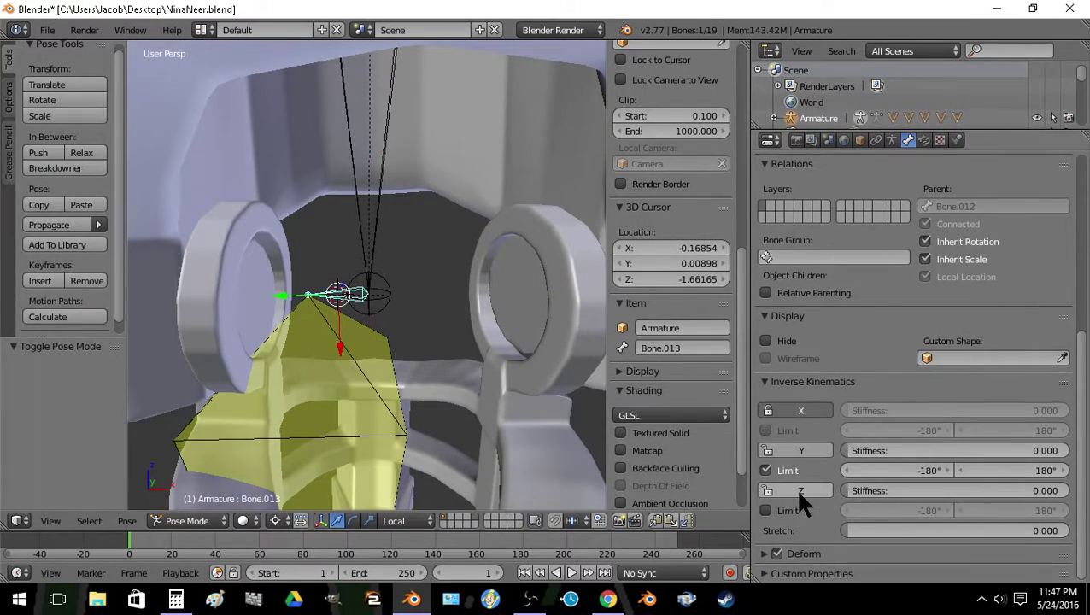
click(799, 494)
Check the inverse kinematics axis locks on the other leg's knee bones
key(a)
key(shift+f)
key(s)
click(339, 284)
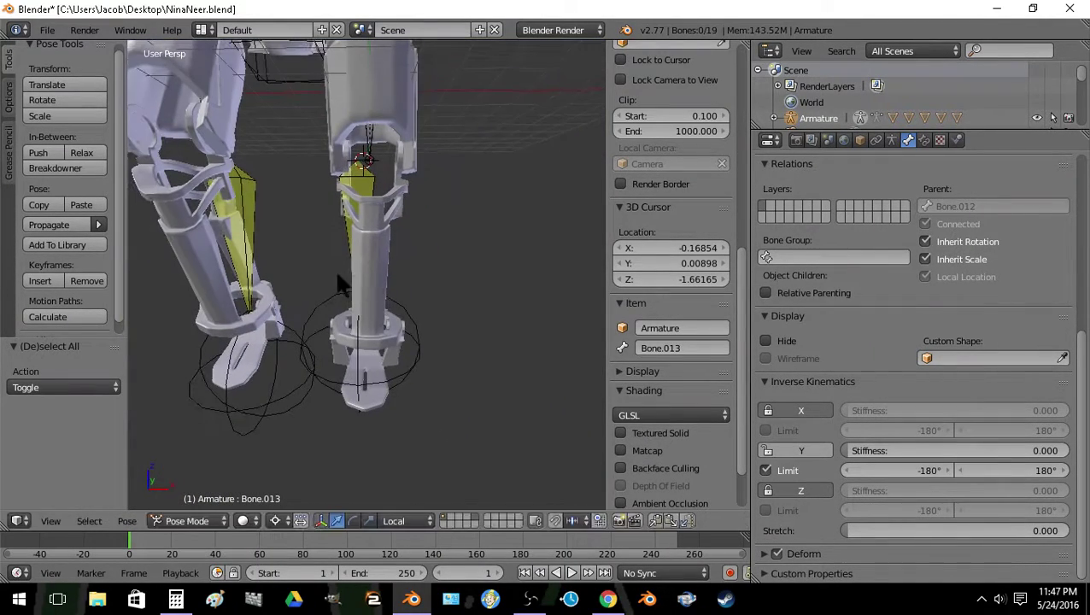
right_click(242, 190)
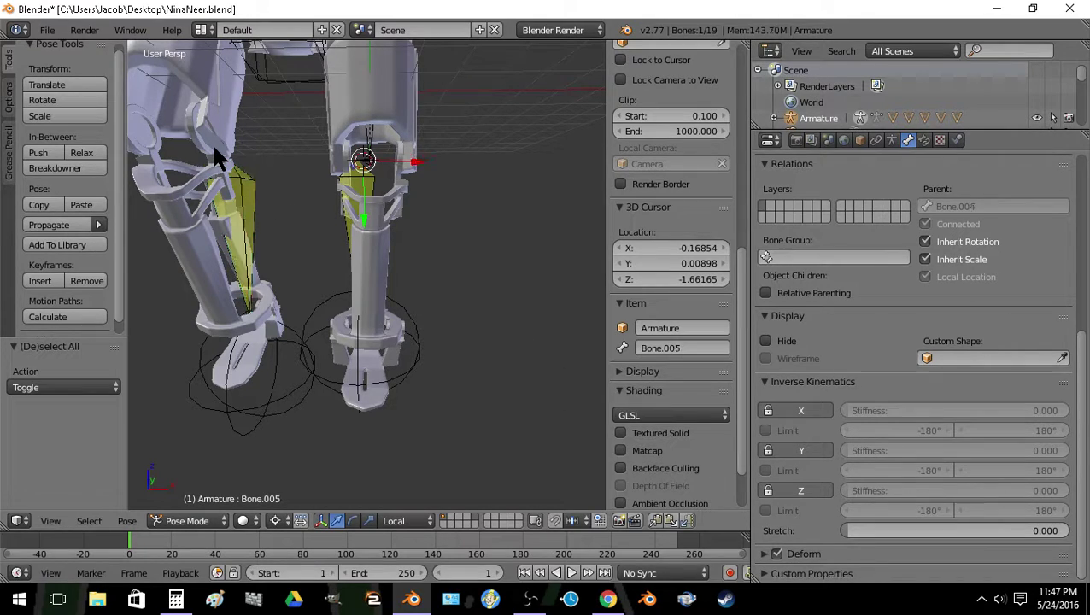
key(z)
right_click(226, 175)
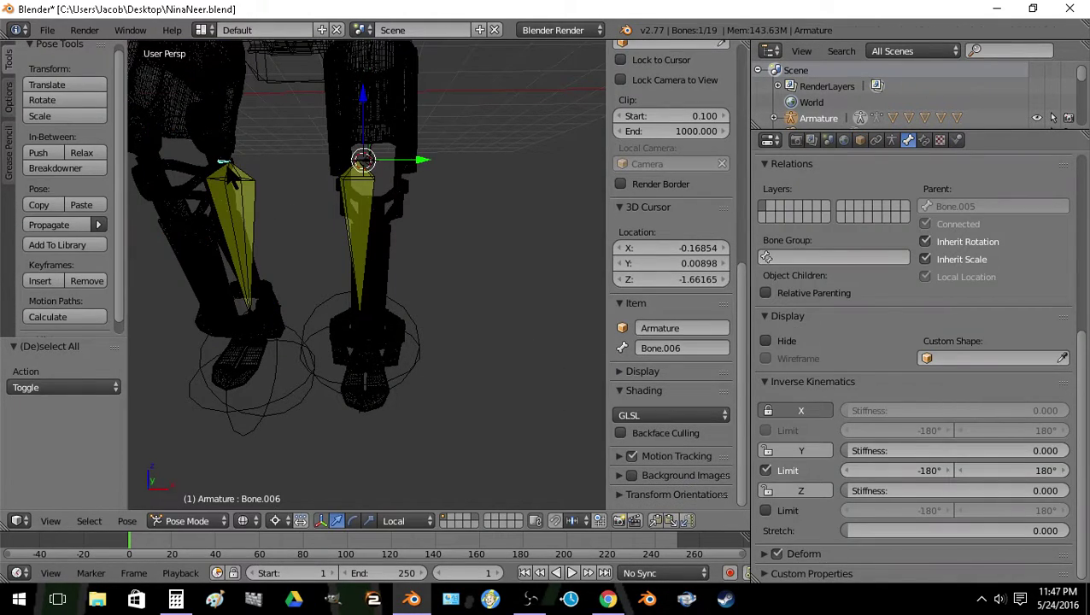
key(z)
In Object Mode, raise the foot's sphere empty along Z to about -5.484 and deselect it
key(ctrl+Tab)
right_click(419, 351)
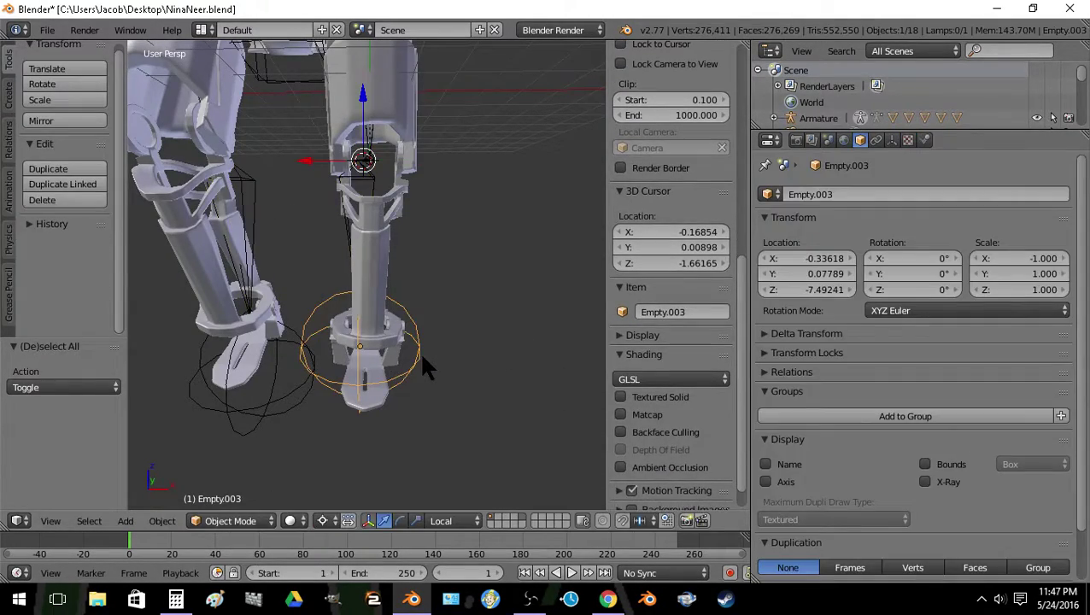
key(g)
key(z)
click(450, 227)
key(shift+f)
click(441, 364)
key(g)
key(z)
click(429, 260)
key(a)
Delete the sphere empty that controls the nearer leg's foot
key(shift+f)
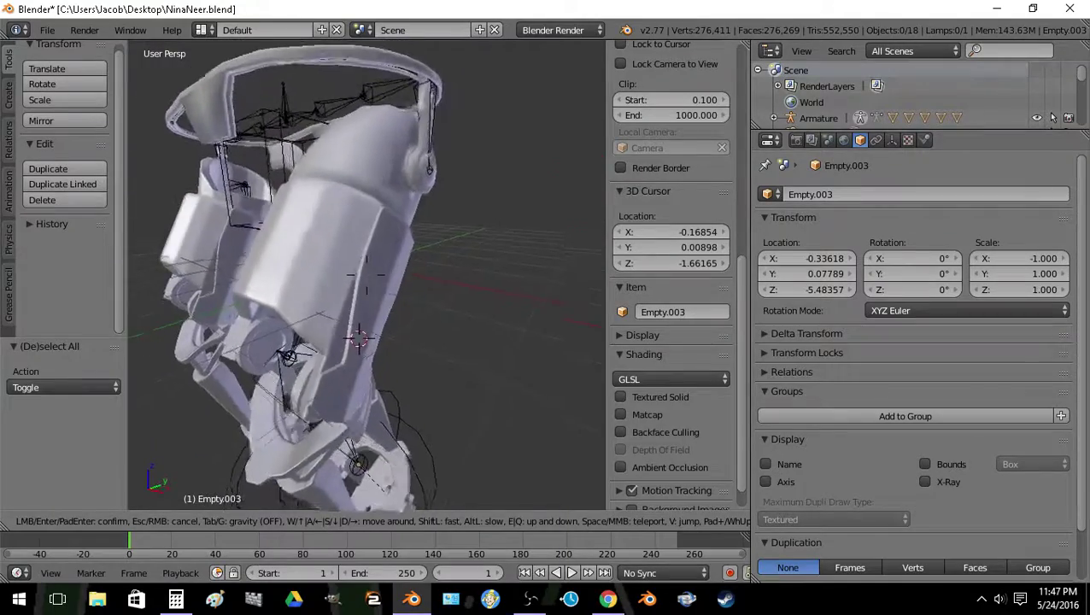
key(s)
click(366, 285)
right_click(368, 308)
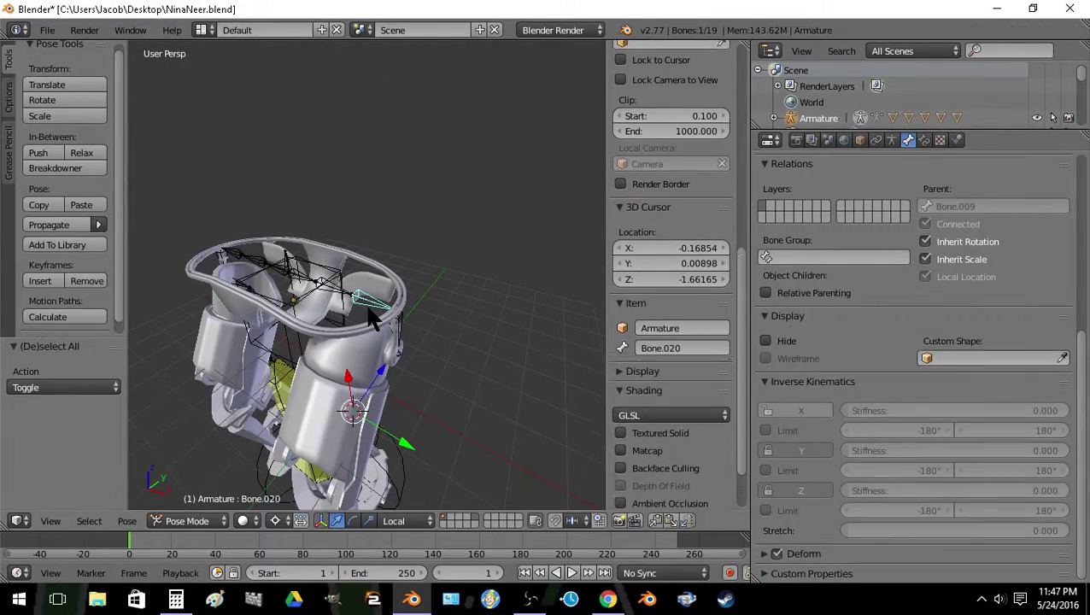
key(shift+f)
key(w)
click(382, 336)
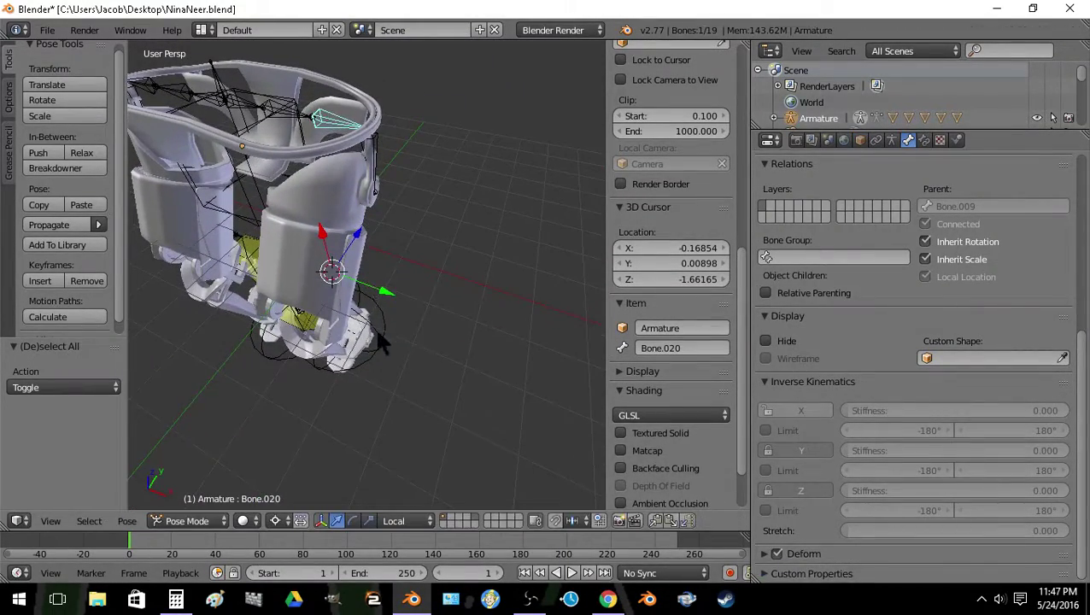
right_click(382, 336)
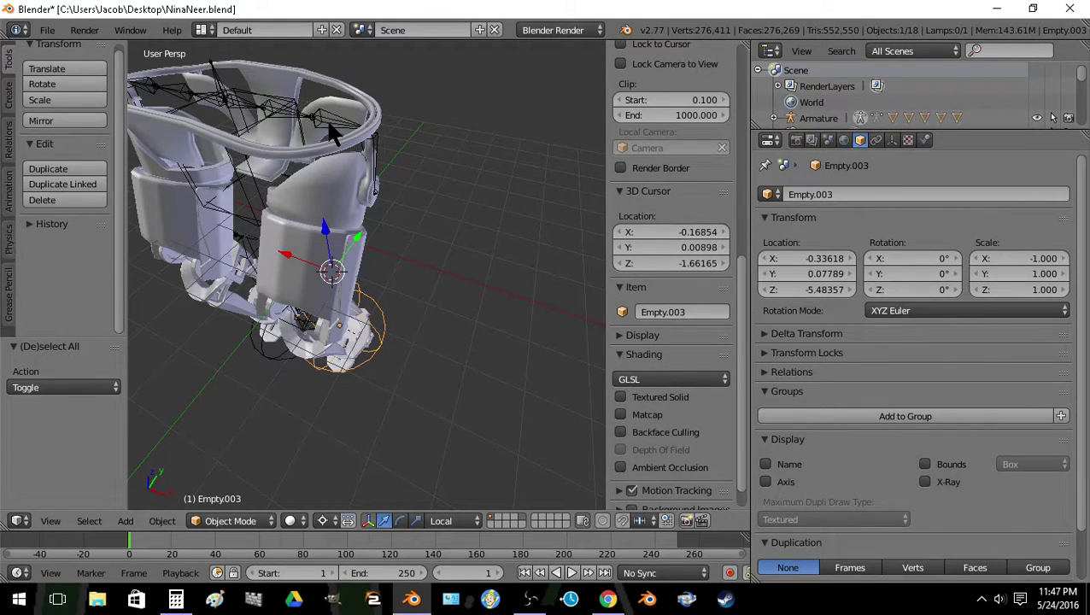
key(x)
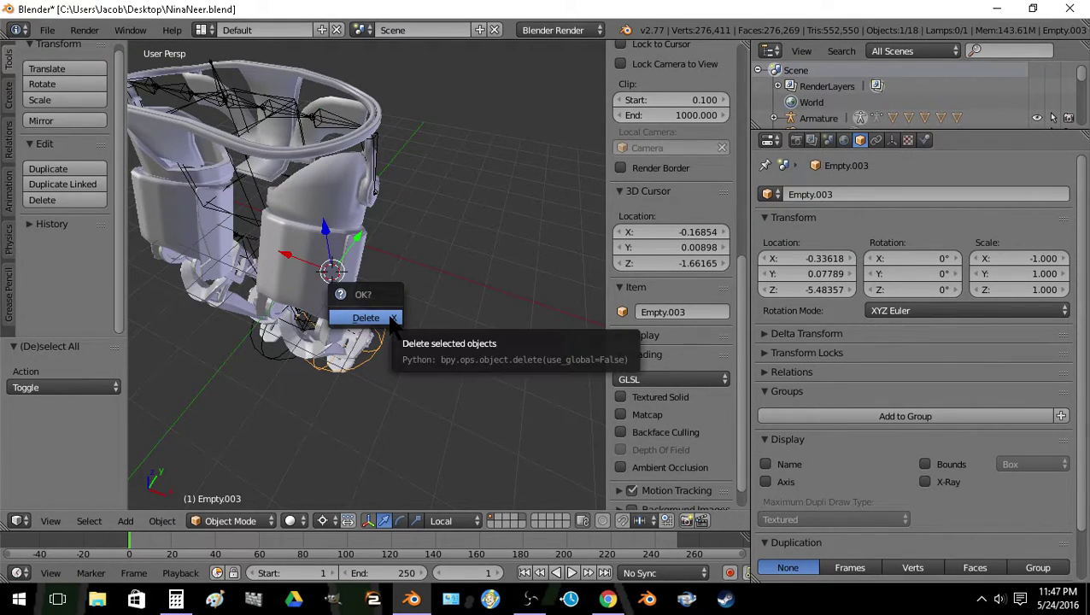
click(384, 316)
In the armature's Edit Mode, snap the 3D cursor to the shin bone's ankle end and add a new bone there
key(z)
right_click(367, 341)
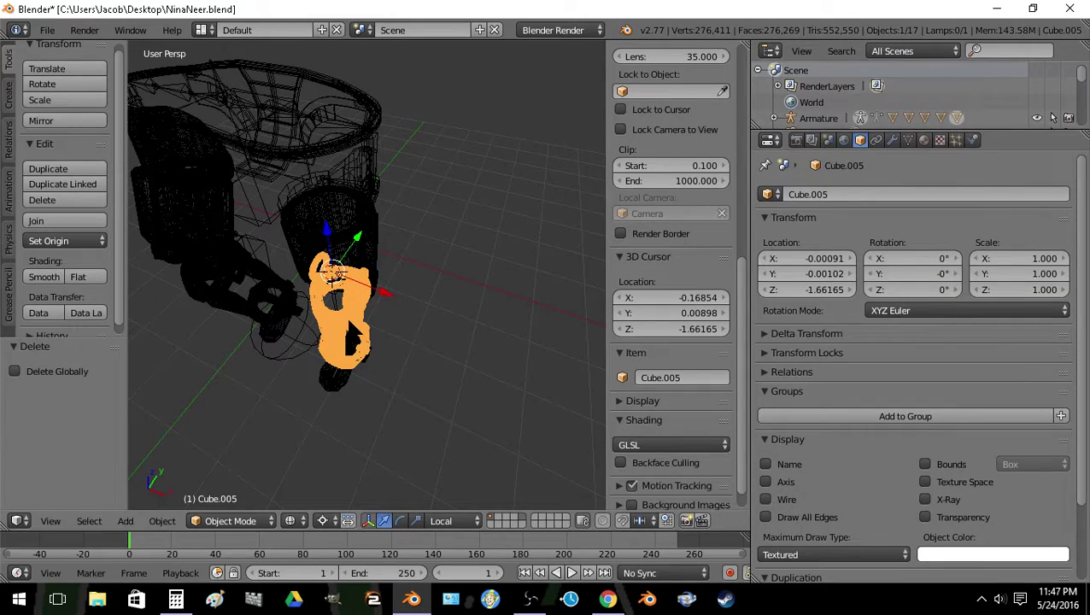
right_click(344, 312)
key(Tab)
key(shift+s)
click(307, 342)
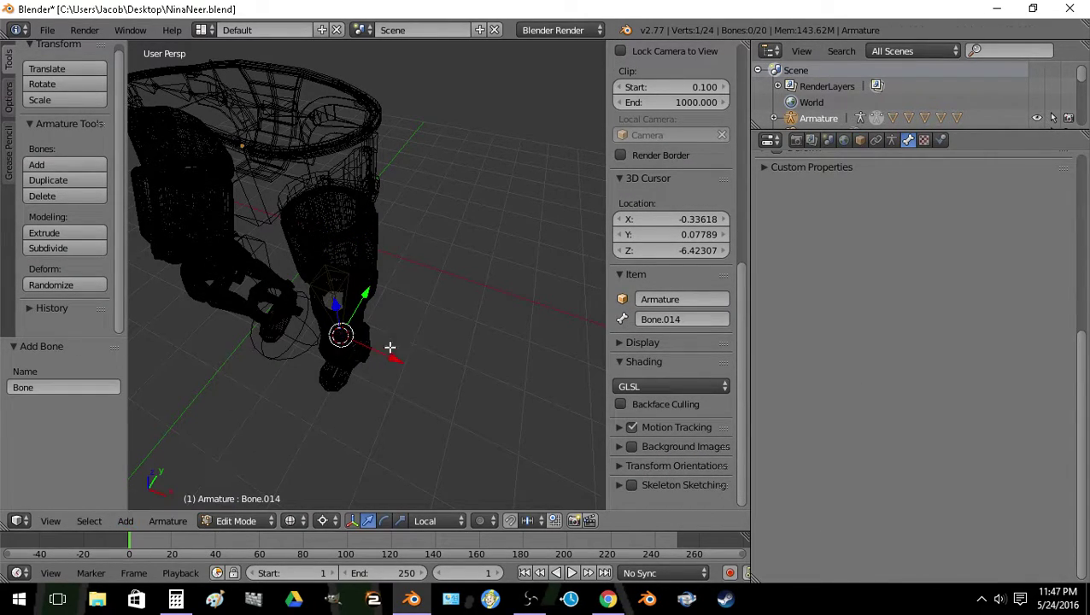
Move the new bone's tip -1 along Z and 4 along X so the bone points sideways from the ankle
key(g)
key(z)
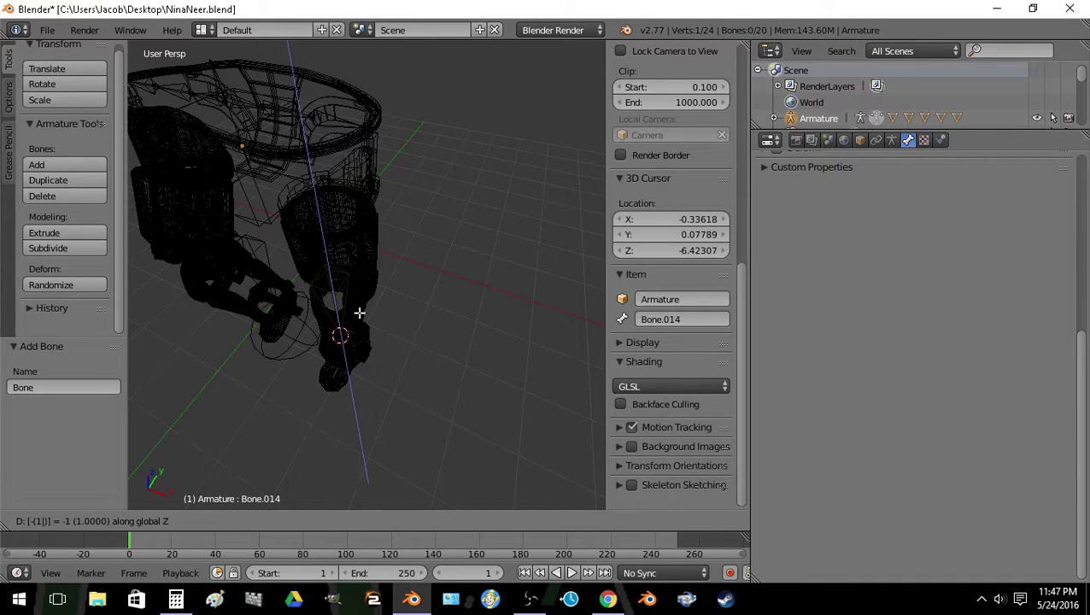
key(Return)
key(g)
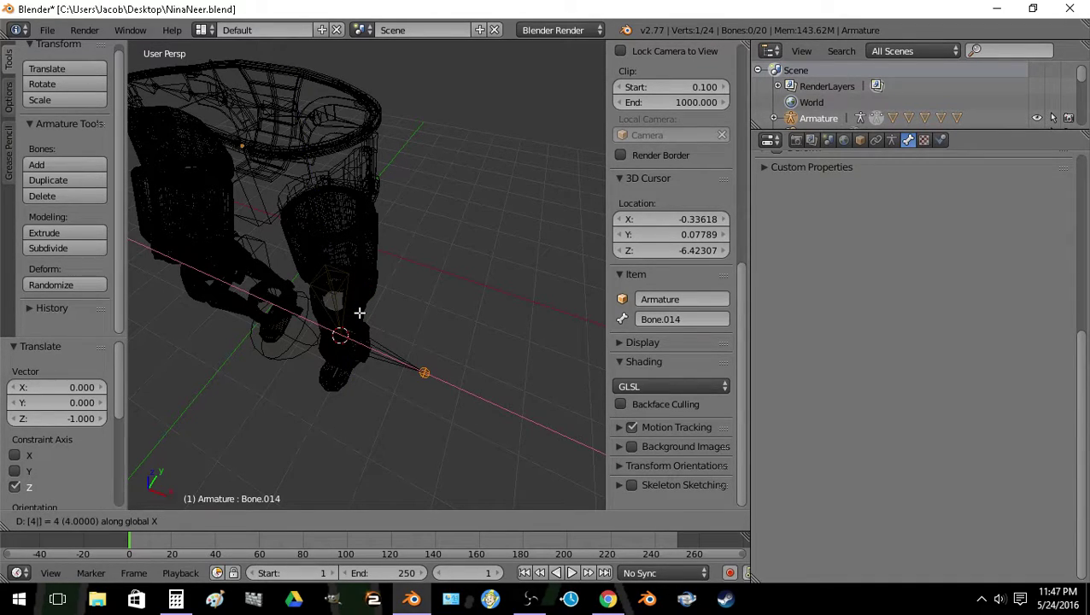
key(Return)
In Pose Mode, replace the shin bone's existing constraint with an IK constraint targeting the new ankle bone
key(Tab)
right_click(399, 363)
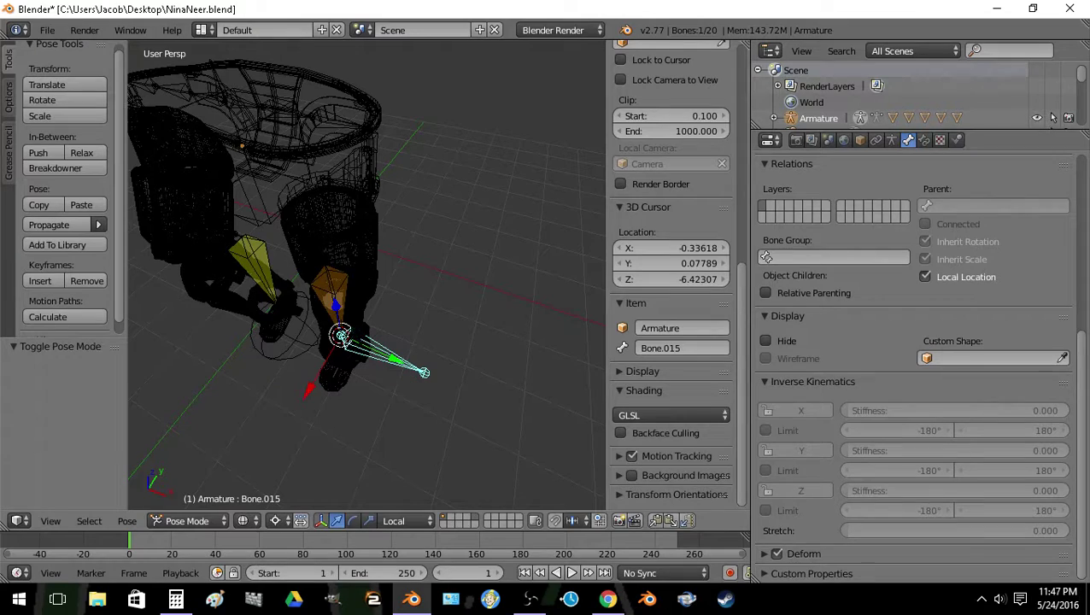
shift+right_click(338, 309)
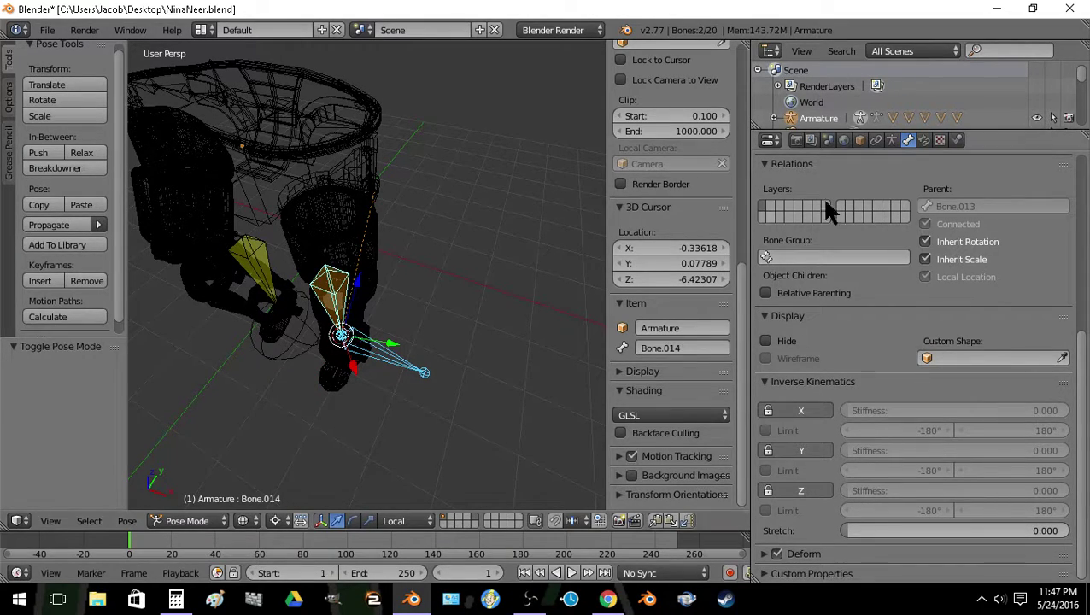
click(924, 140)
click(1070, 221)
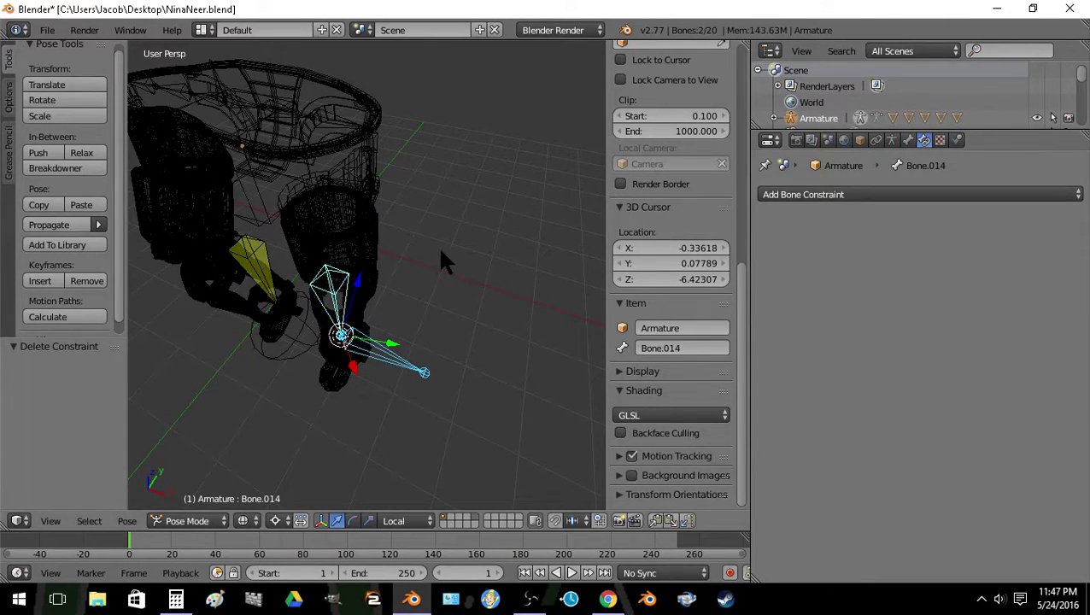
key(shift+i)
click(441, 253)
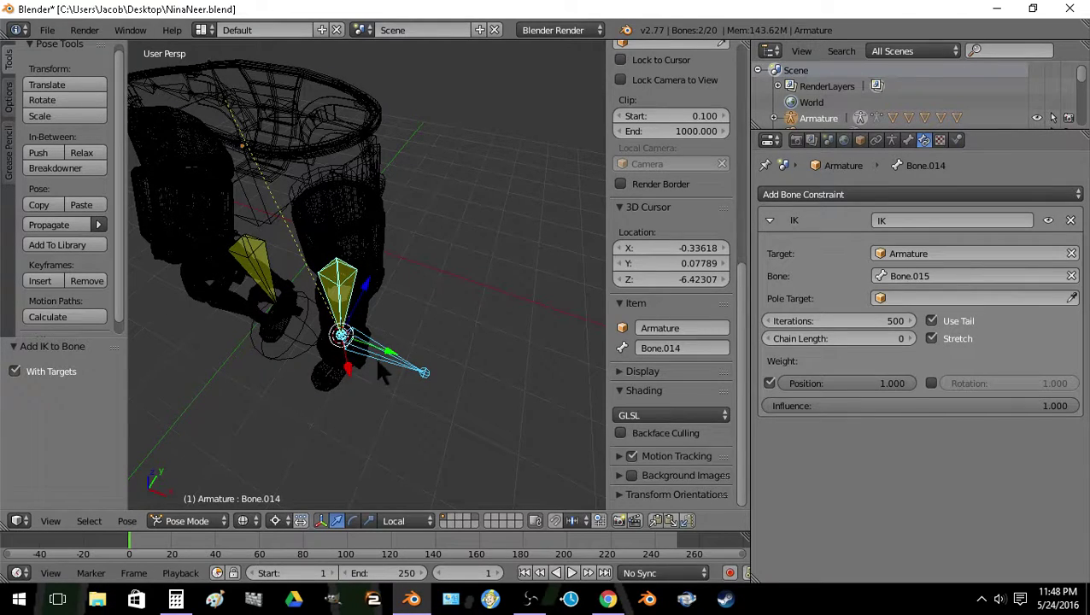
Try moving the new target bone along Z in solid shading to test the leg's IK
key(z)
right_click(403, 371)
key(g)
key(z)
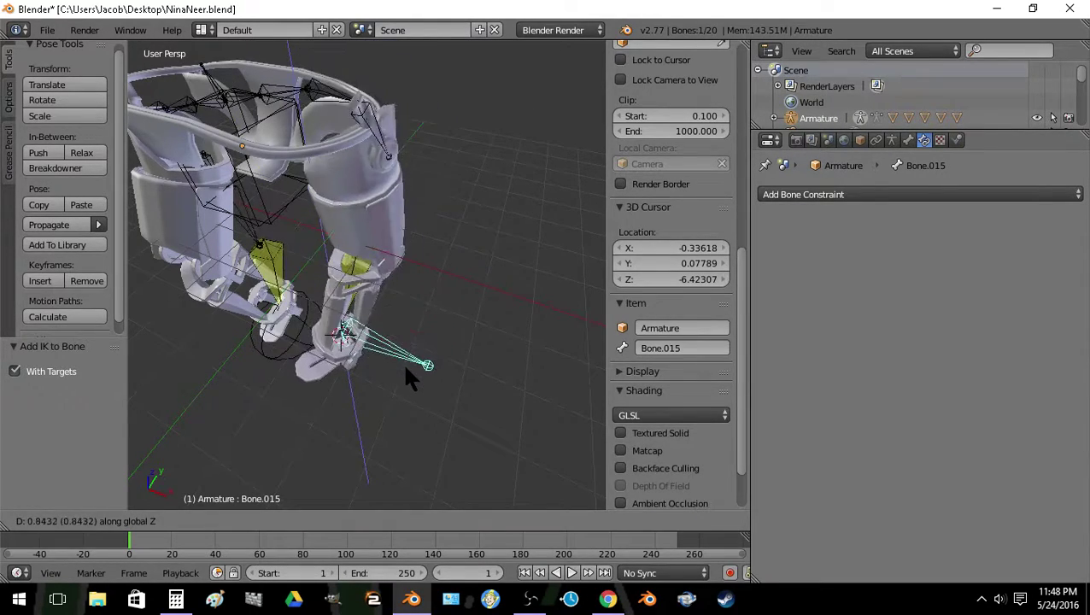
click(401, 371)
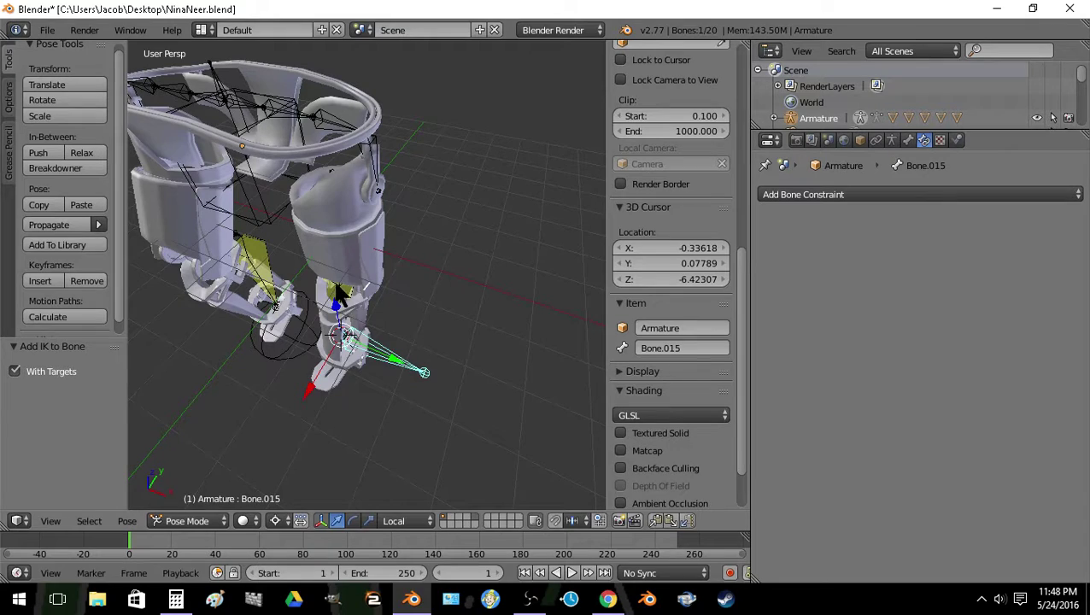
Set the shin bone's IK chain length to 5 and raise the target bone by 0.873 along Z
right_click(338, 299)
drag(888, 338, 912, 339)
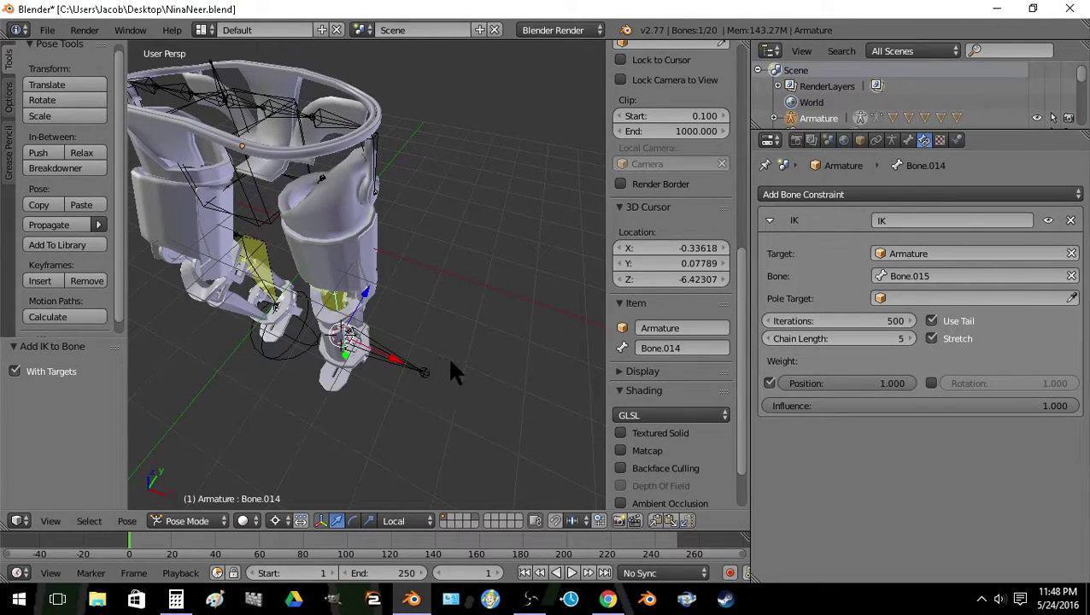
right_click(427, 369)
key(g)
key(z)
click(381, 338)
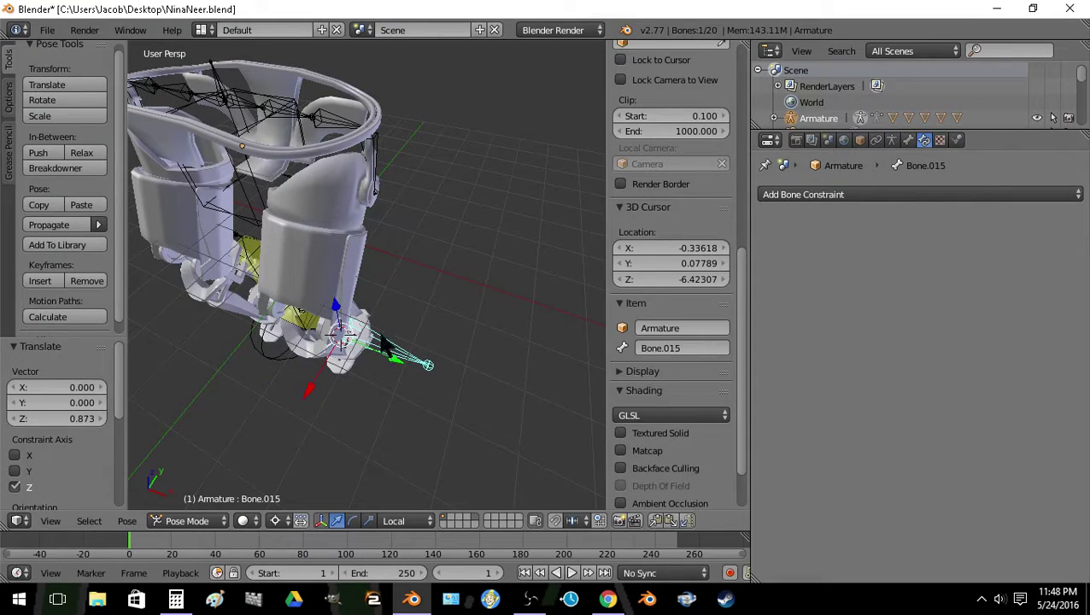
Try a different IK chain length on the shin bone and return it to 5
right_click(403, 333)
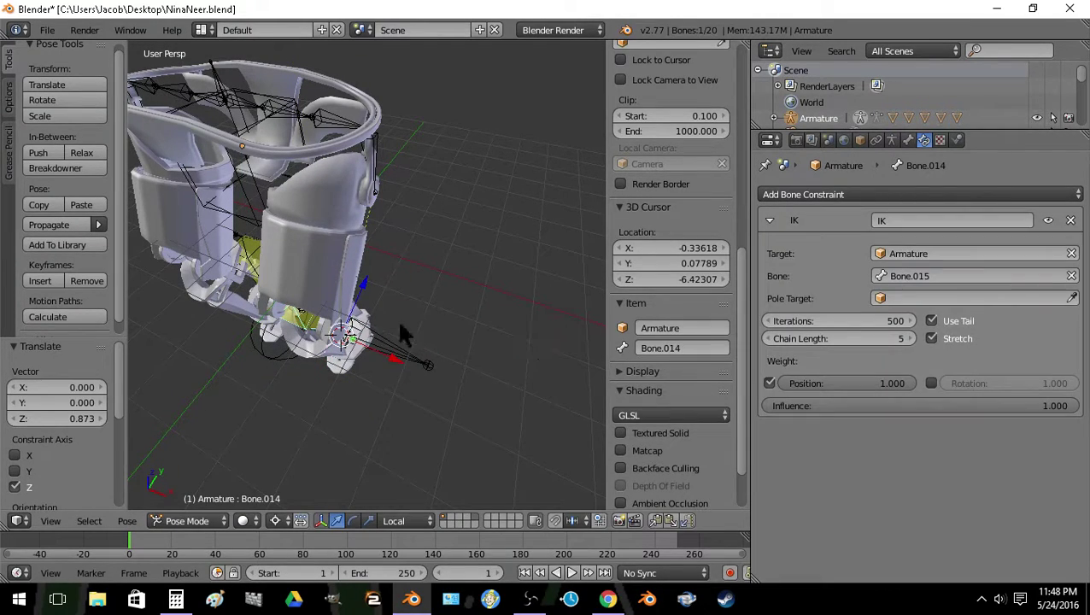
click(909, 338)
click(768, 338)
key(z)
key(z)
In Edit Mode, parent the ankle target bone to the hip bone with Keep Offset and return to Pose Mode
key(shift+f)
key(w)
key(q)
key(s)
key(e)
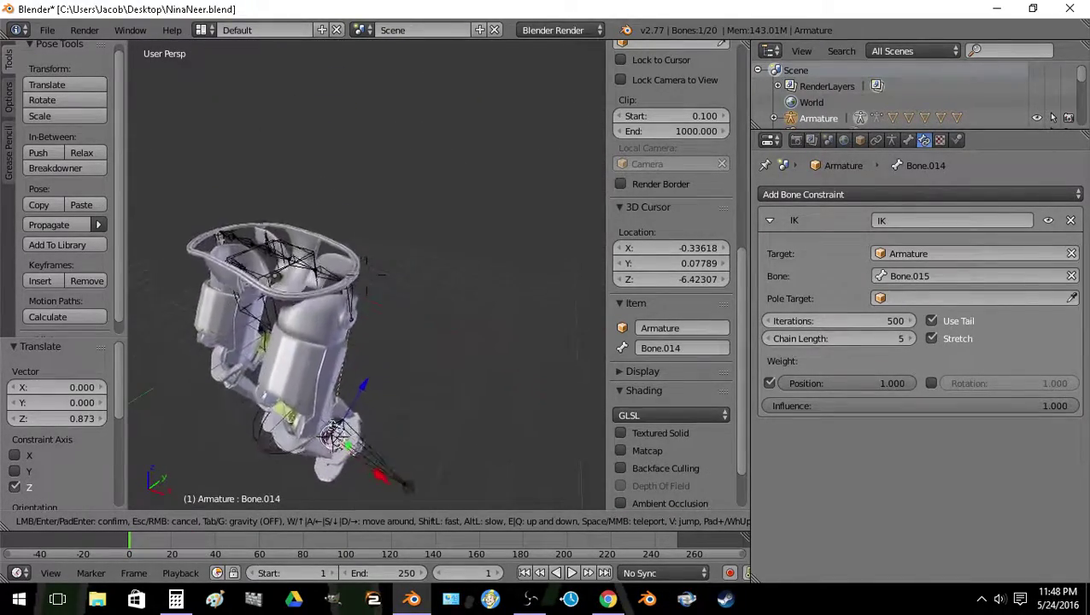
key(w)
click(367, 275)
key(a)
right_click(381, 468)
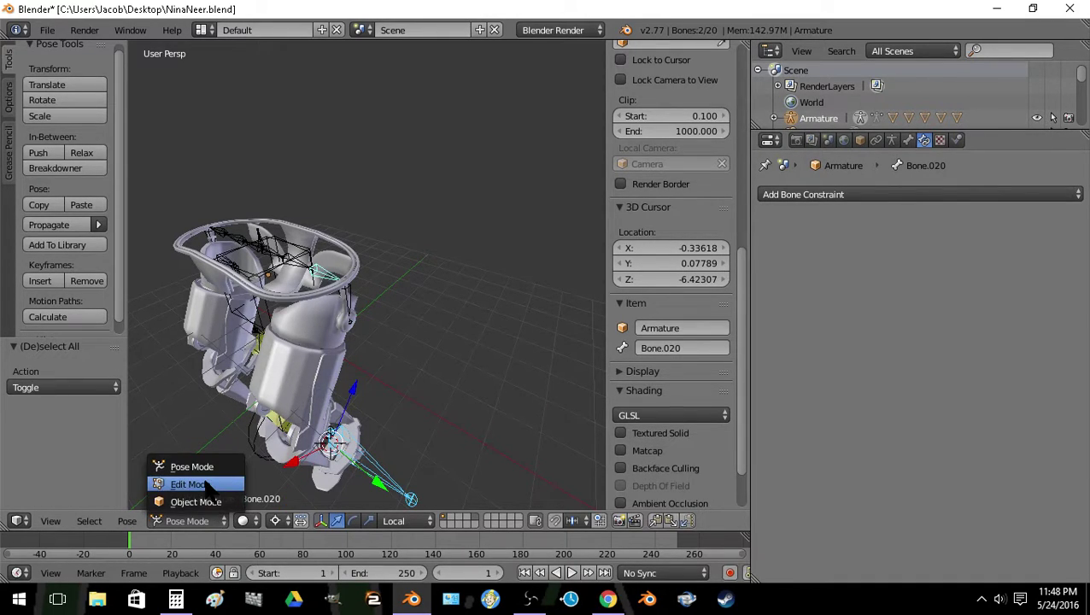
click(205, 484)
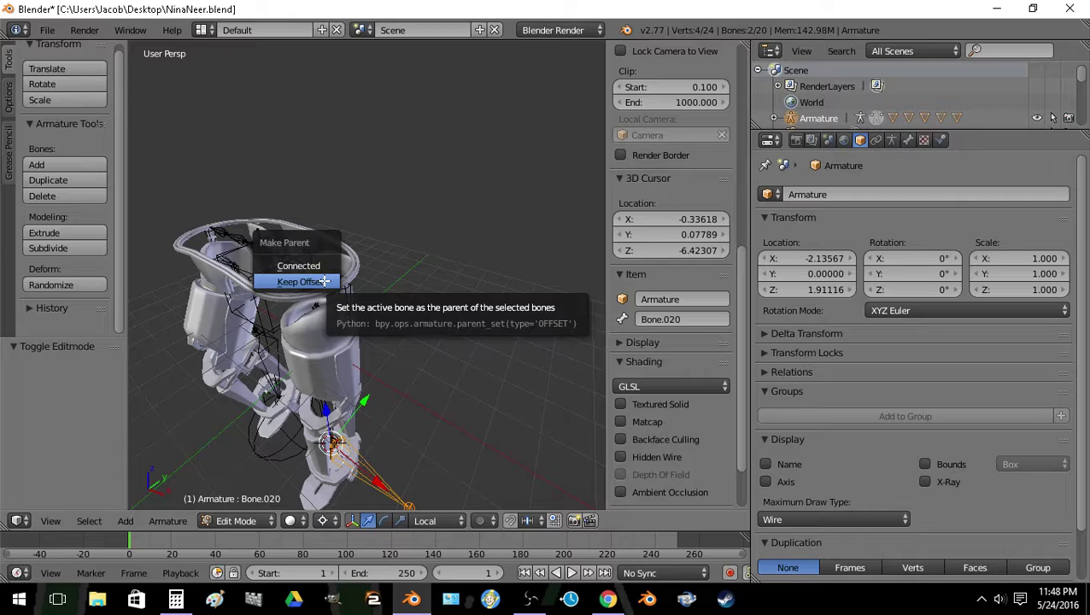
click(324, 281)
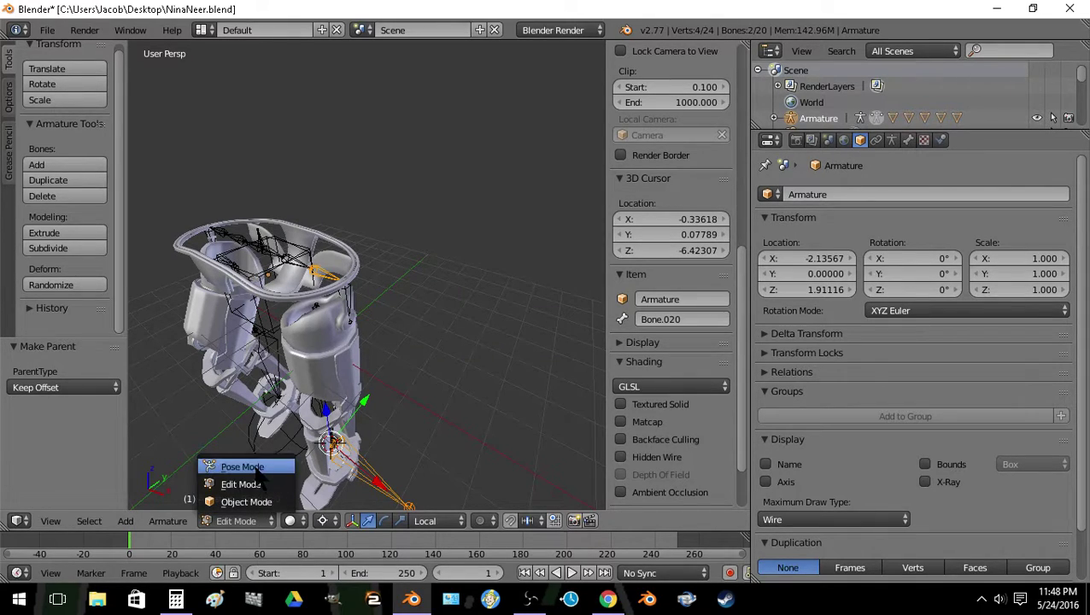
click(255, 468)
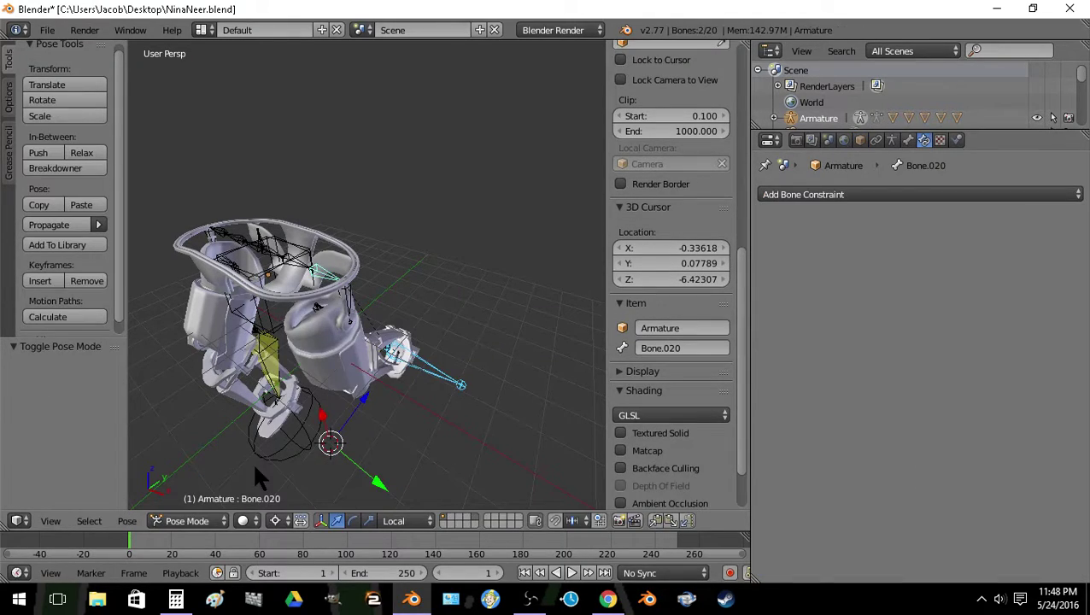
Snap the ankle target bone to the 3D cursor and move it 1.840 along Z
key(shift+s)
click(384, 355)
key(g)
key(z)
click(385, 406)
Snap the 3D cursor to the hip bone and rotate that bone slightly about global Z
right_click(324, 275)
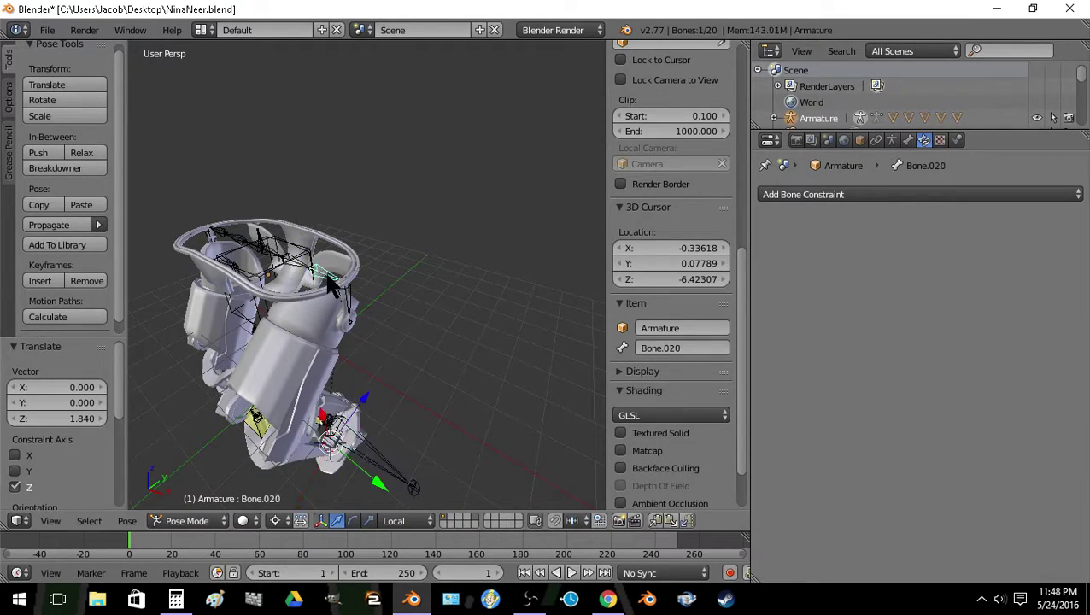
key(shift+s)
click(375, 369)
key(r)
key(z)
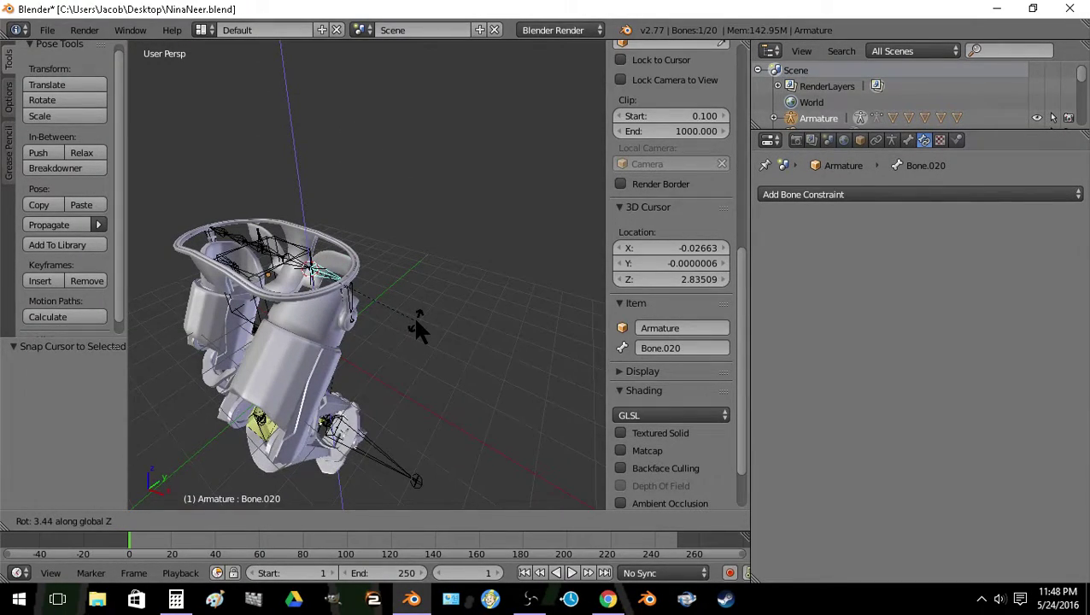
click(416, 325)
key(a)
Move the ankle target bone along global Z to pose the leg, leaving nothing selected
key(shift+f)
key(q)
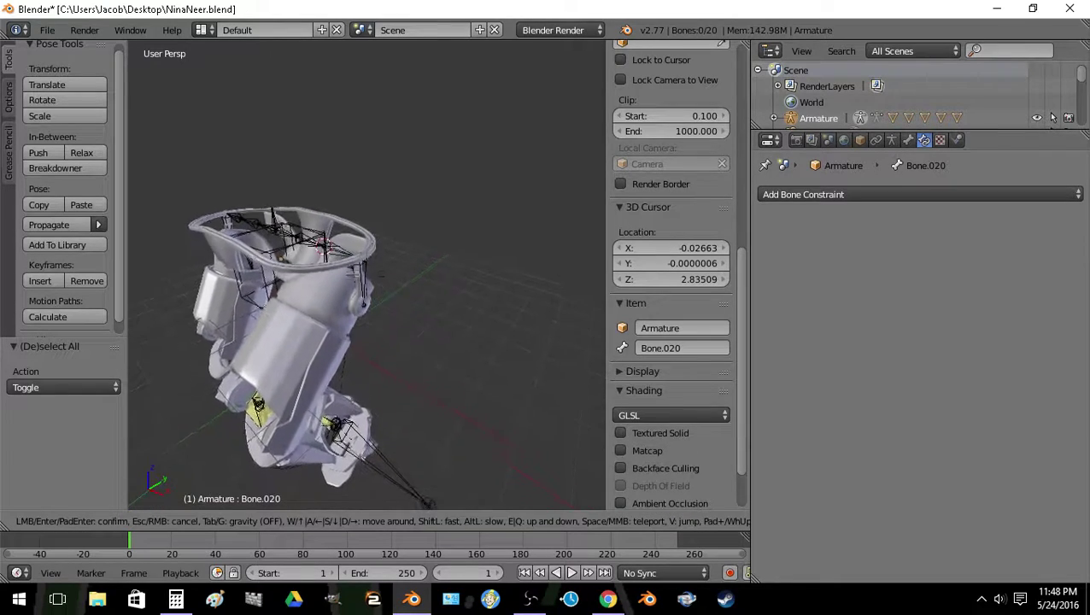
click(405, 331)
key(g)
key(z)
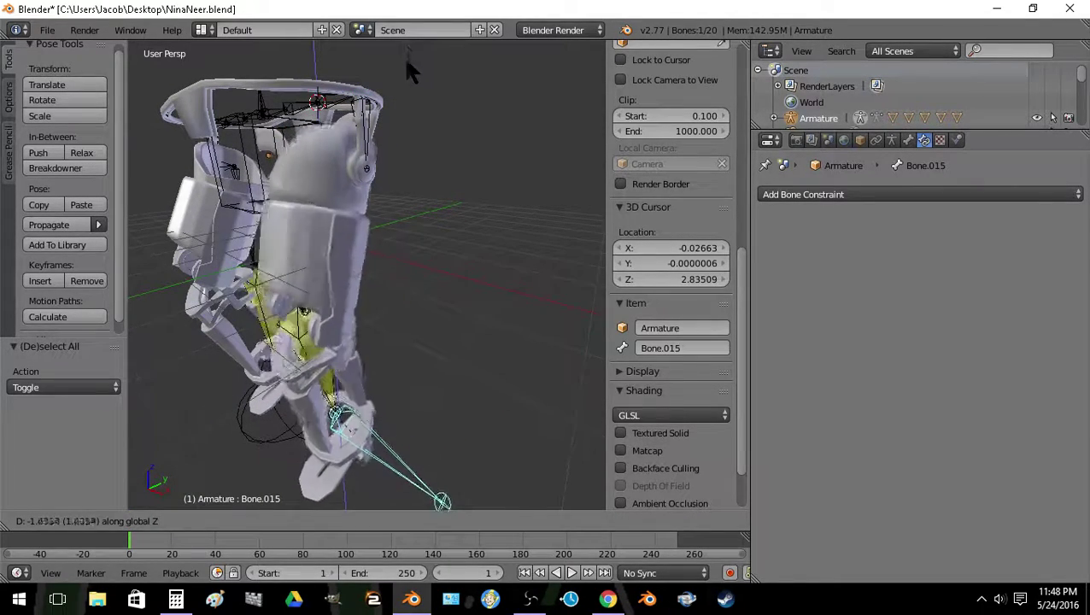
click(399, 46)
key(a)
Try rotating the hip bone about global Z to test how the leg and its target follow
key(shift+f)
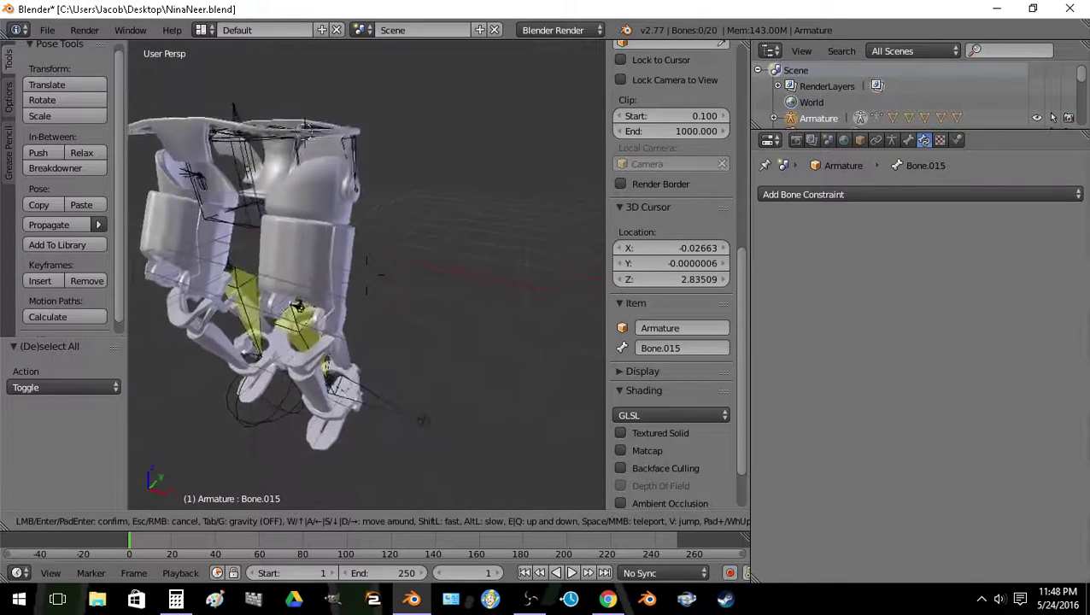
click(364, 269)
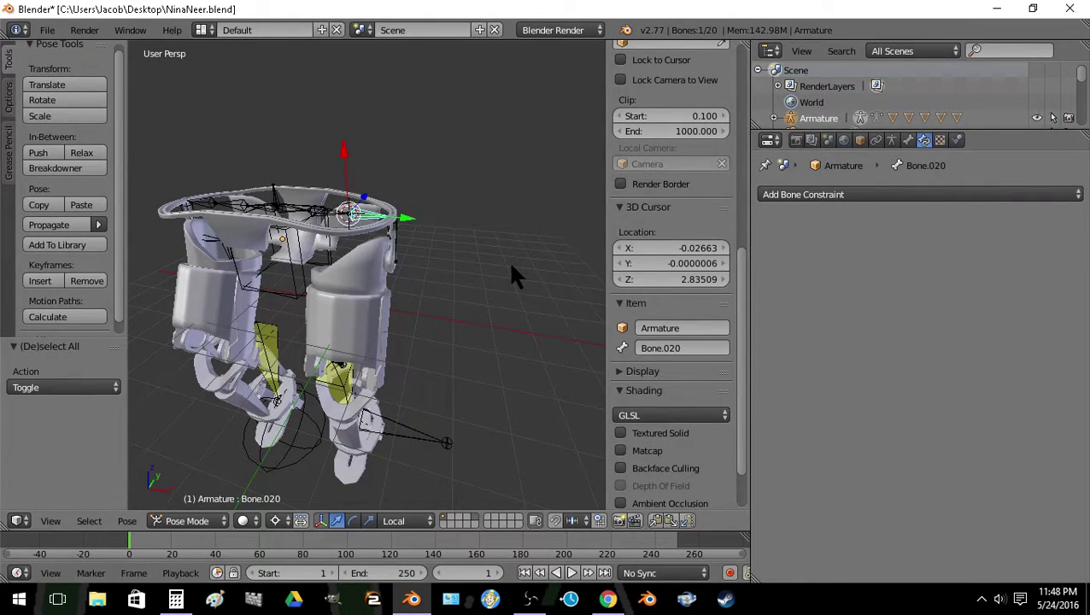
key(r)
key(z)
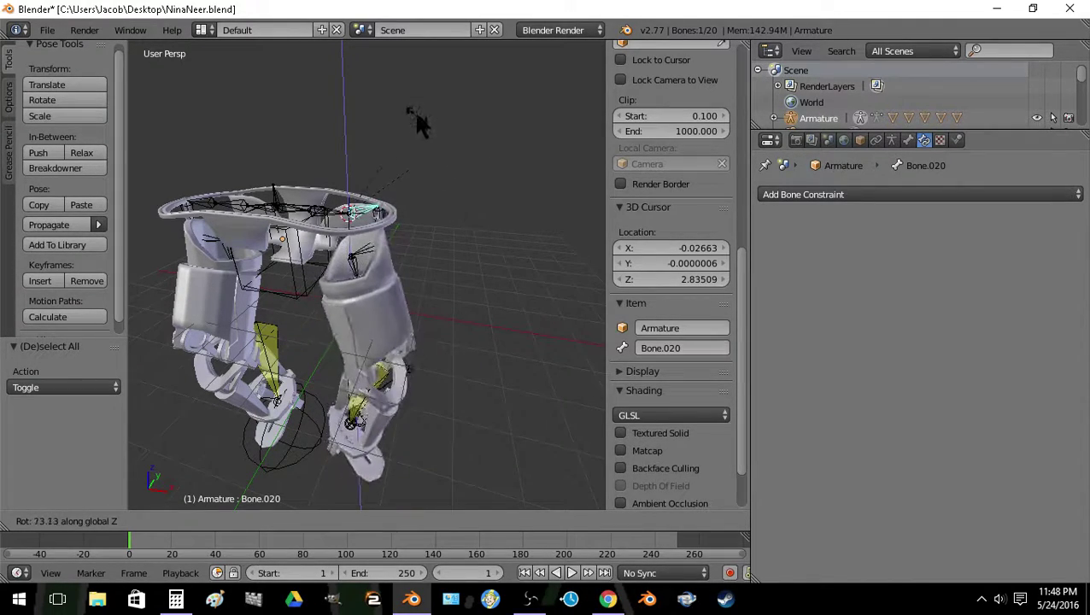
right_click(426, 256)
key(a)
Examine the hip ring and the bones of both legs from the front and from above
key(shift+f)
key(s)
key(a)
key(w)
key(a)
key(w)
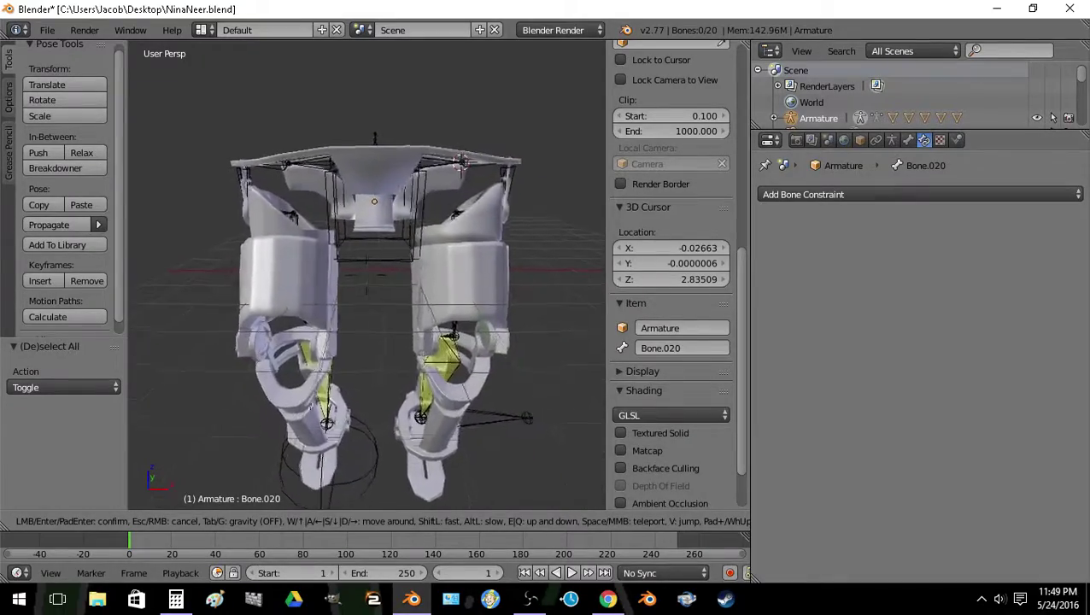
key(e)
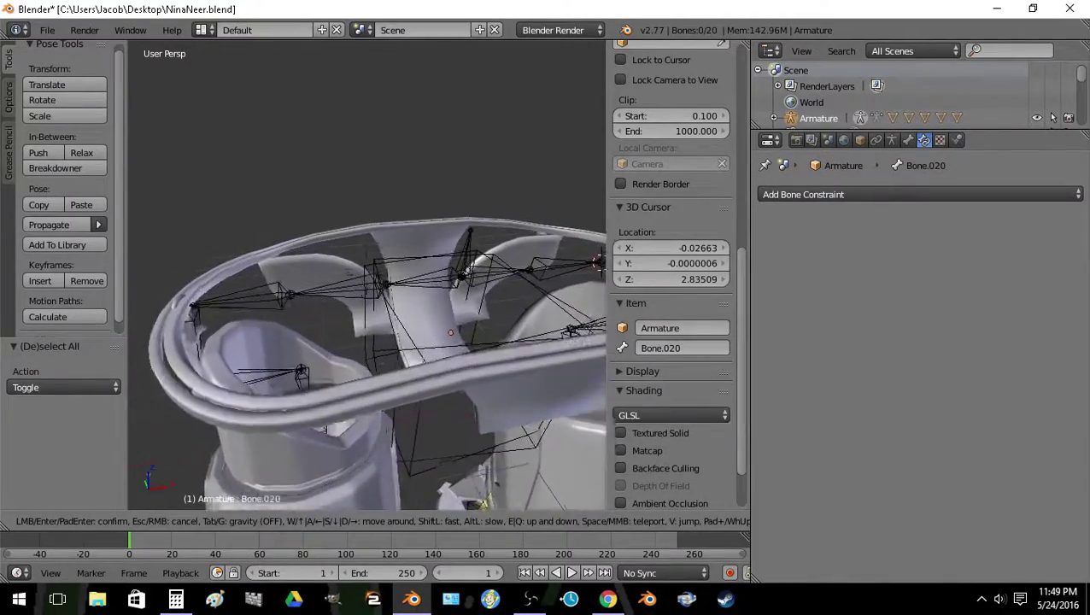
key(s)
key(q)
key(s)
key(q)
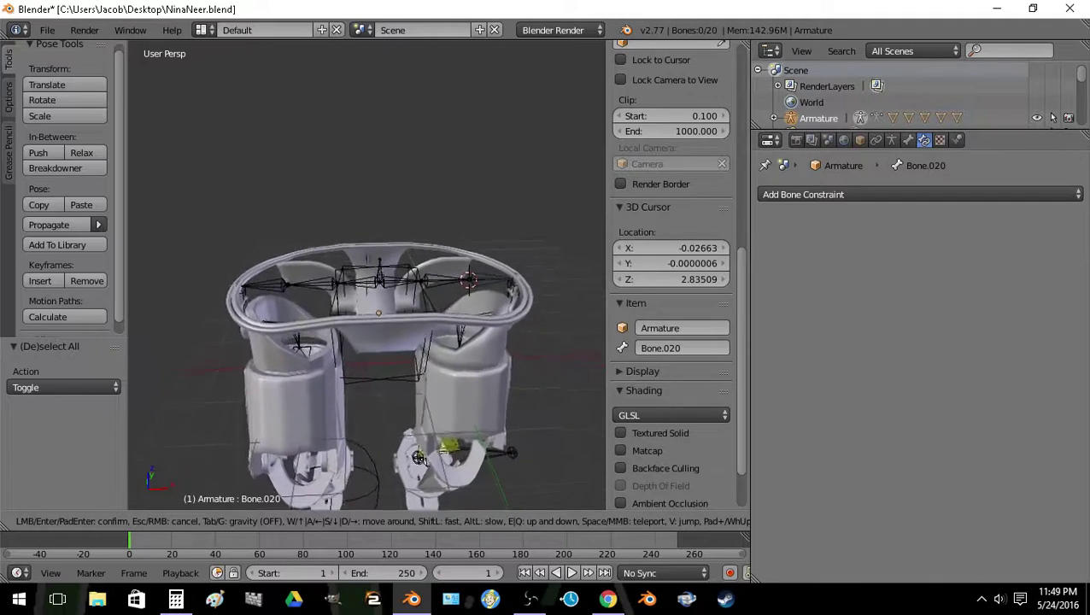
key(w)
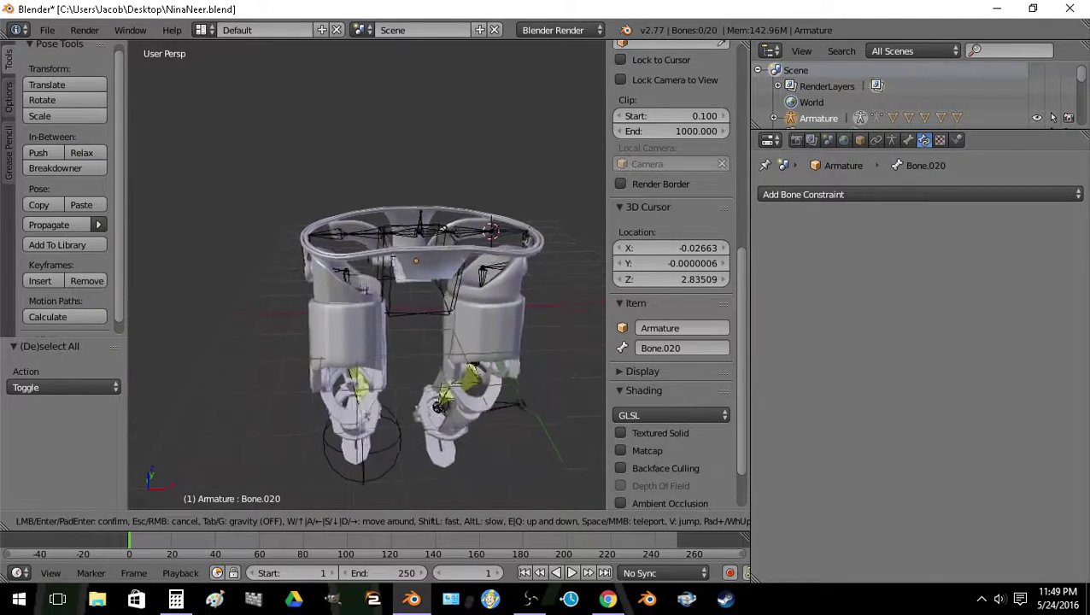
click(364, 270)
Snap the 3D cursor to the opposite leg's hip bone and try rotating the bone about global Z
right_click(360, 285)
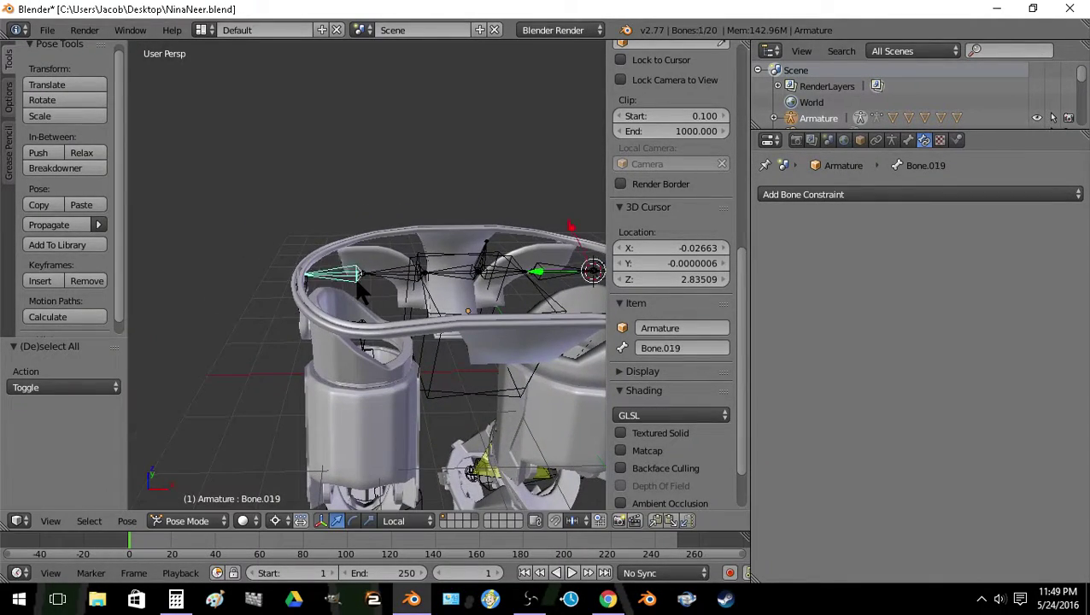
key(shift+s)
click(367, 287)
key(r)
key(z)
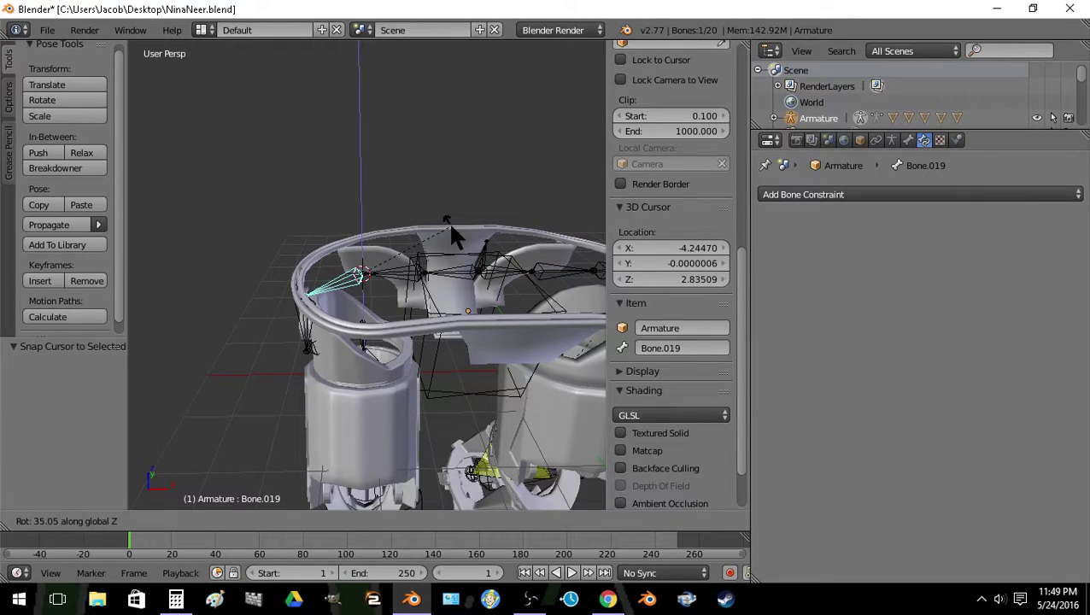
right_click(416, 318)
Parent the opposite leg's hip strut mesh to its strut bone, using the Bone parenting option
key(shift+f)
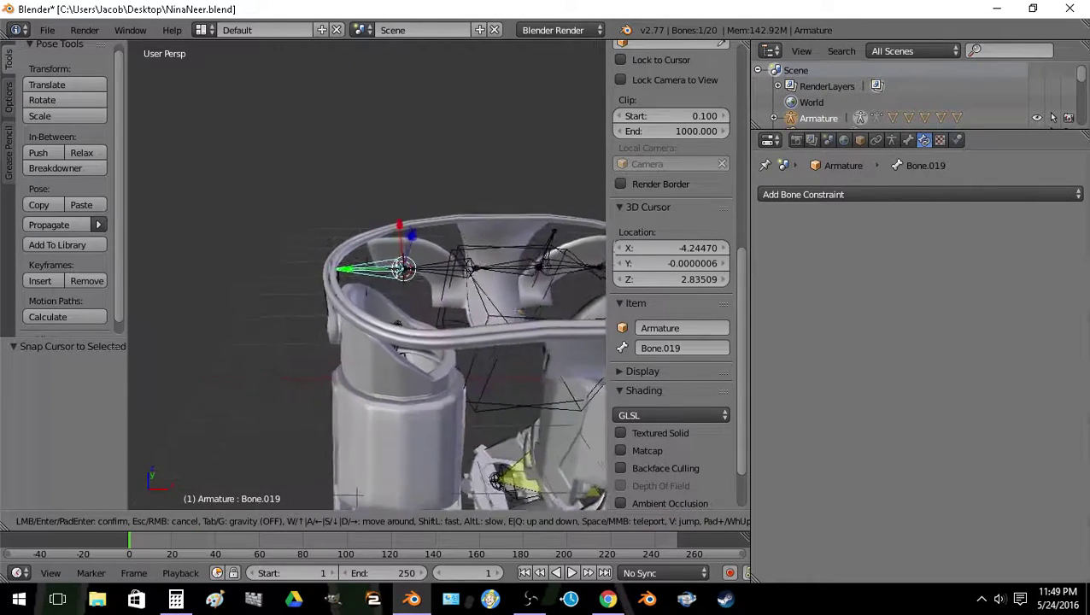
click(382, 282)
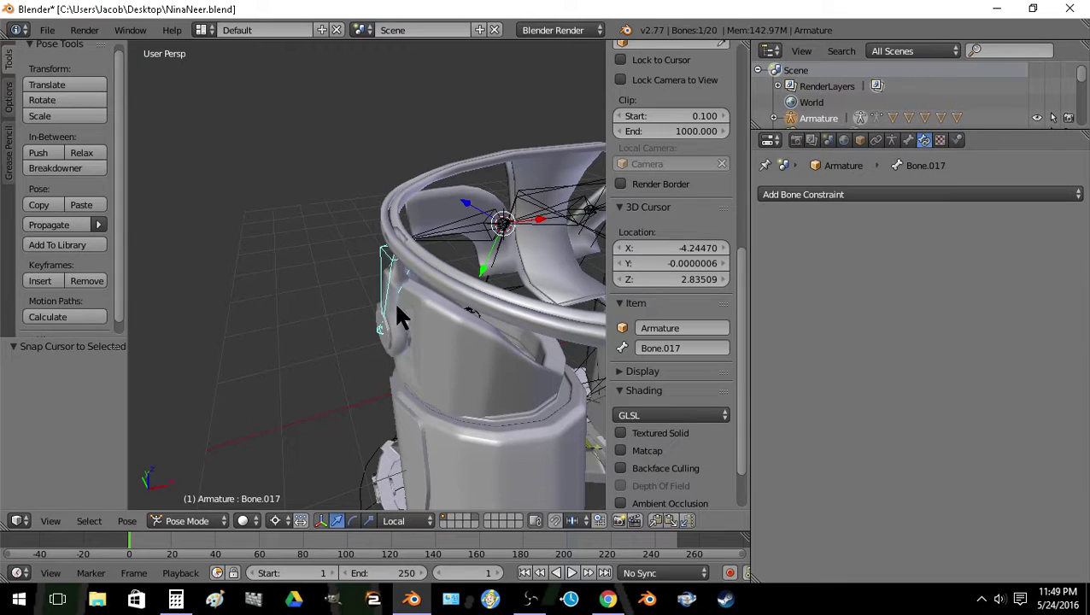
key(shift+f)
key(w)
click(364, 270)
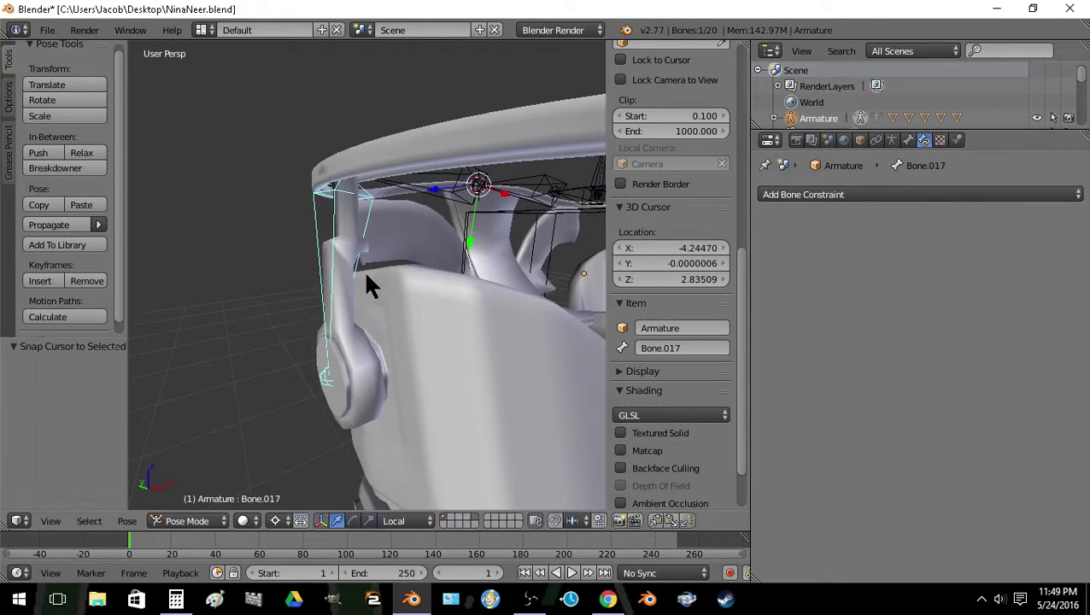
key(z)
right_click(359, 224)
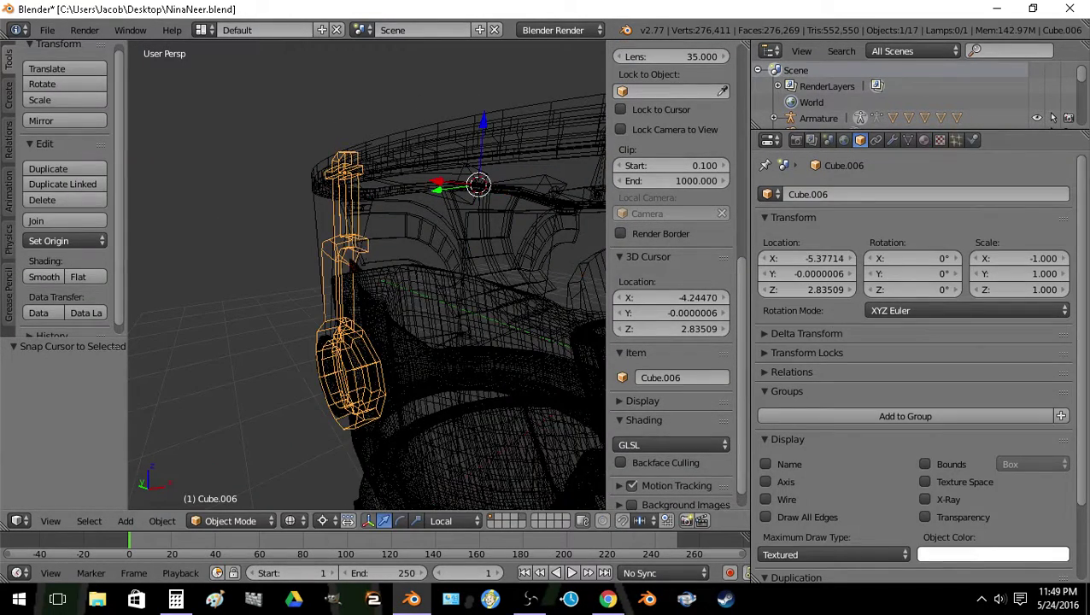
key(z)
shift+right_click(314, 218)
key(ctrl+p)
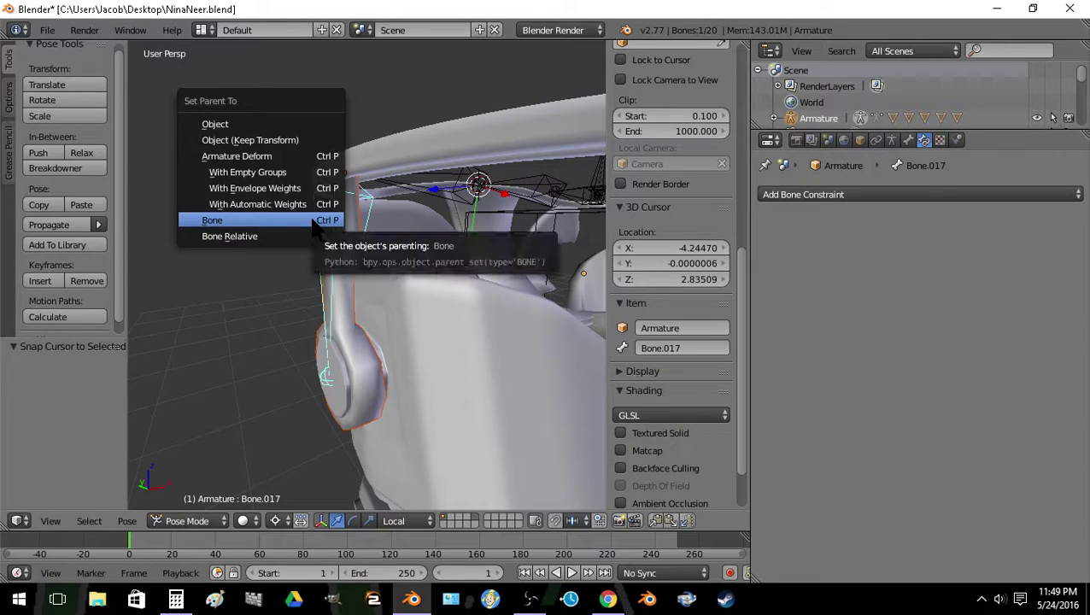
click(314, 220)
key(a)
Parent the same leg's upper thigh shell to Bone.003, using the Bone parenting option
key(z)
key(ctrl+Tab)
key(z)
right_click(390, 353)
key(z)
key(a)
right_click(422, 357)
right_click(420, 356)
shift+right_click(415, 355)
key(ctrl+p)
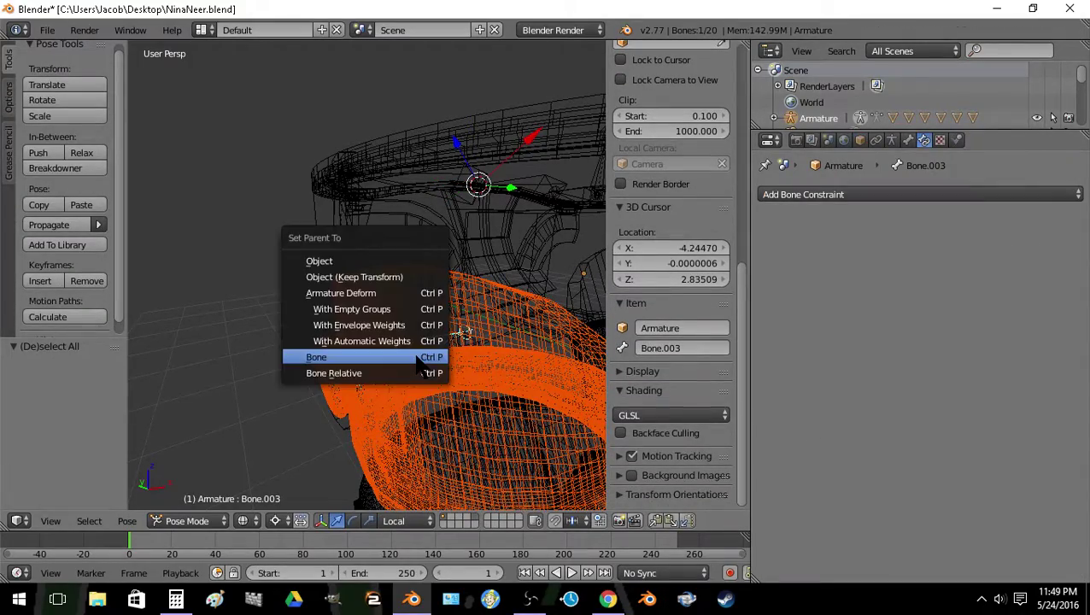
click(415, 354)
Examine the thigh shells and their bones from inside and outside the leg
key(a)
key(shift+f)
key(w)
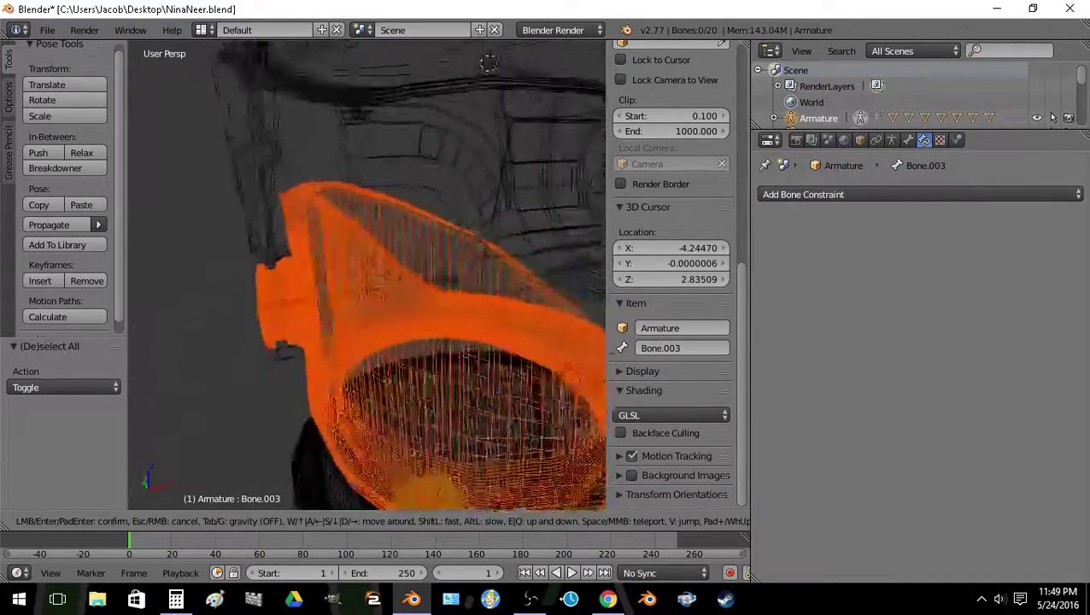
click(369, 280)
right_click(381, 307)
key(z)
key(shift+f)
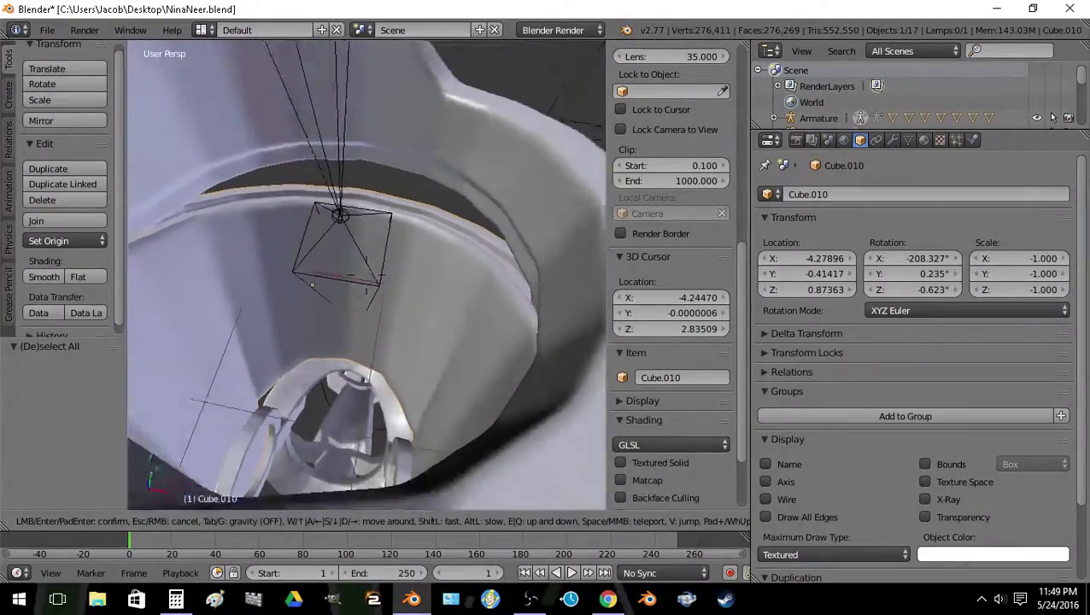
key(s)
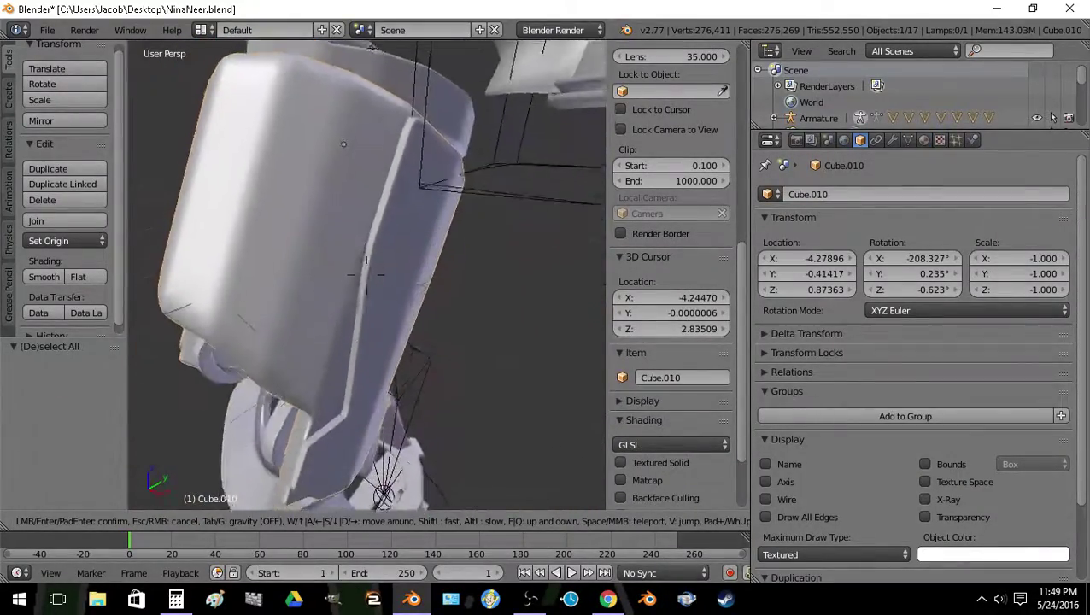
key(w)
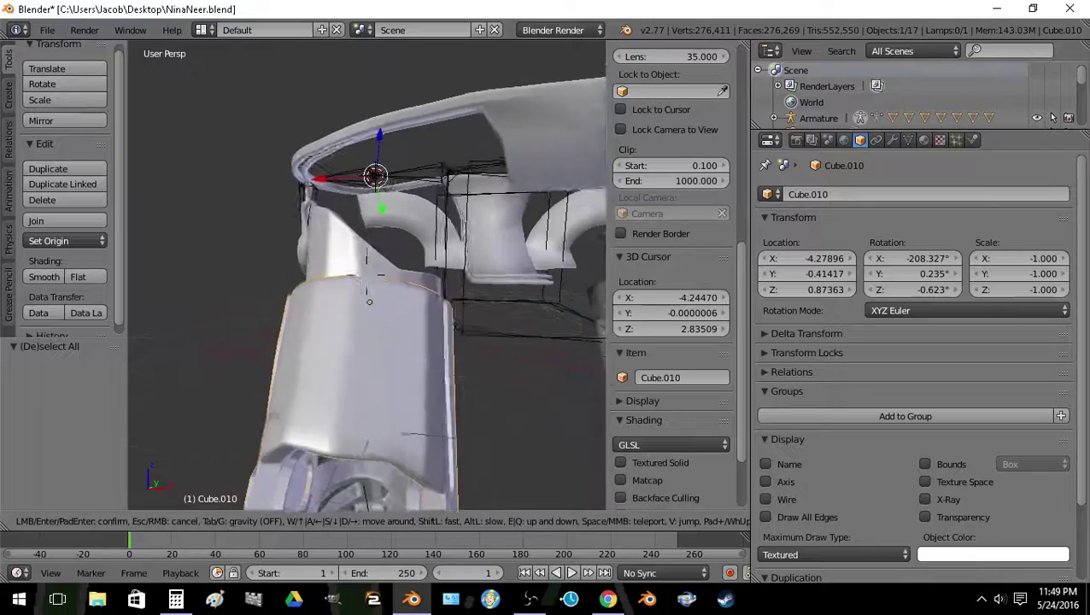
key(a)
click(368, 275)
right_click(376, 298)
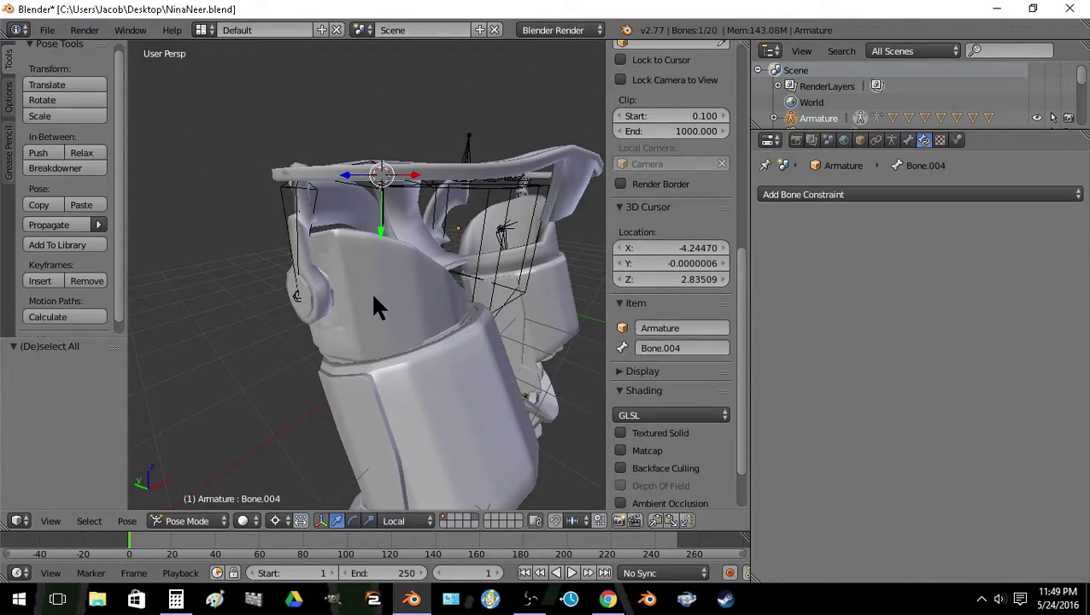
Inspect the upper thigh shell's mesh and pivot joint in Edit Mode
right_click(336, 333)
right_click(359, 331)
key(Tab)
key(Tab)
key(Tab)
key(Tab)
right_click(391, 237)
key(Tab)
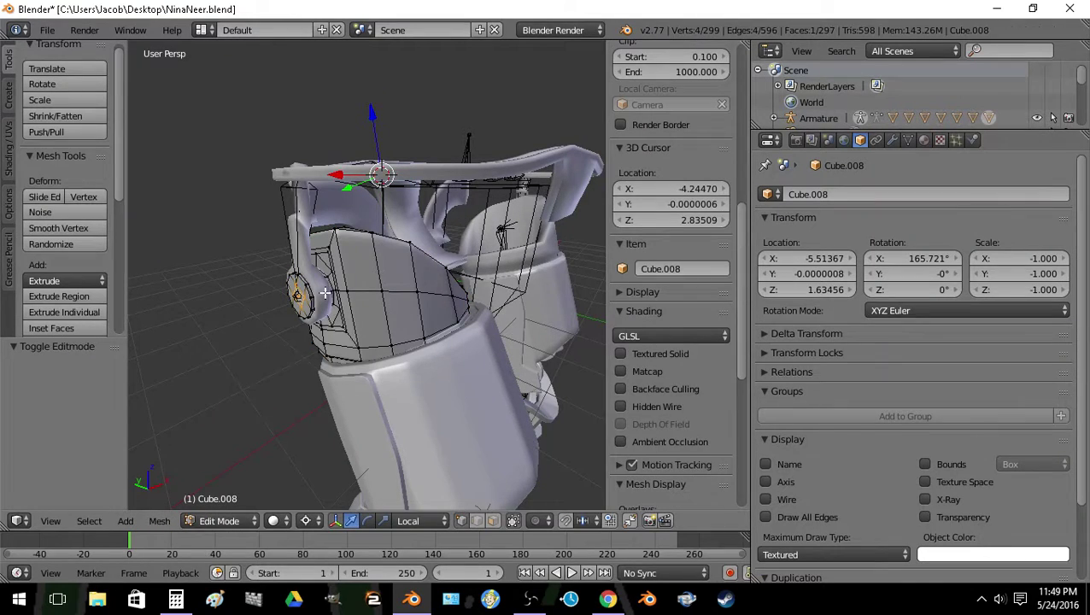
key(Tab)
Snap the 3D cursor to the lower tip of the hip strut bone at the thigh pivot
key(shift+f)
key(a)
key(w)
click(374, 275)
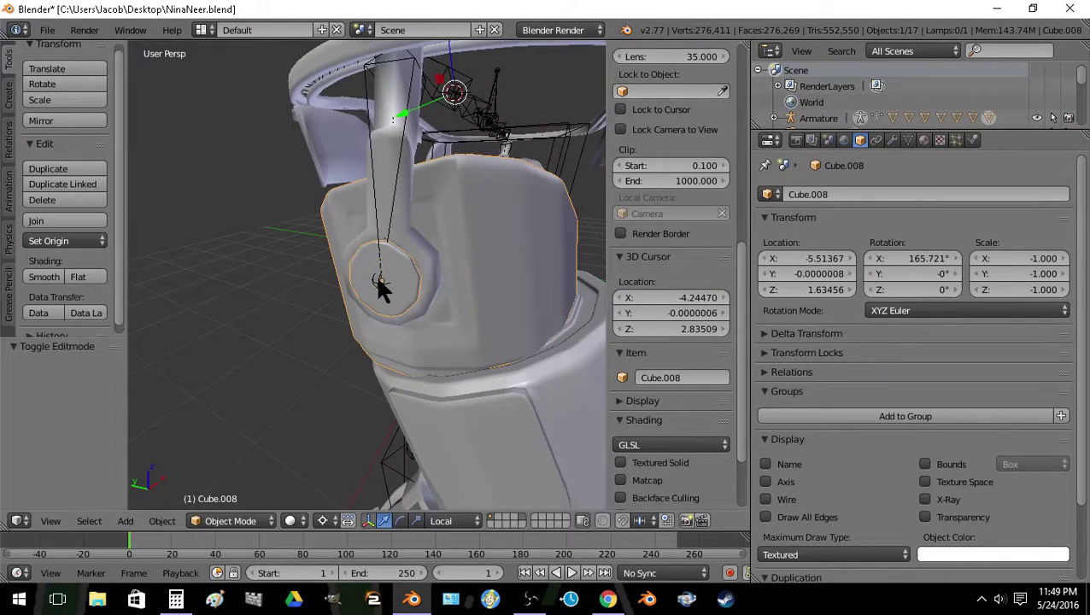
right_click(370, 277)
key(ctrl+Tab)
key(shift+s)
click(377, 306)
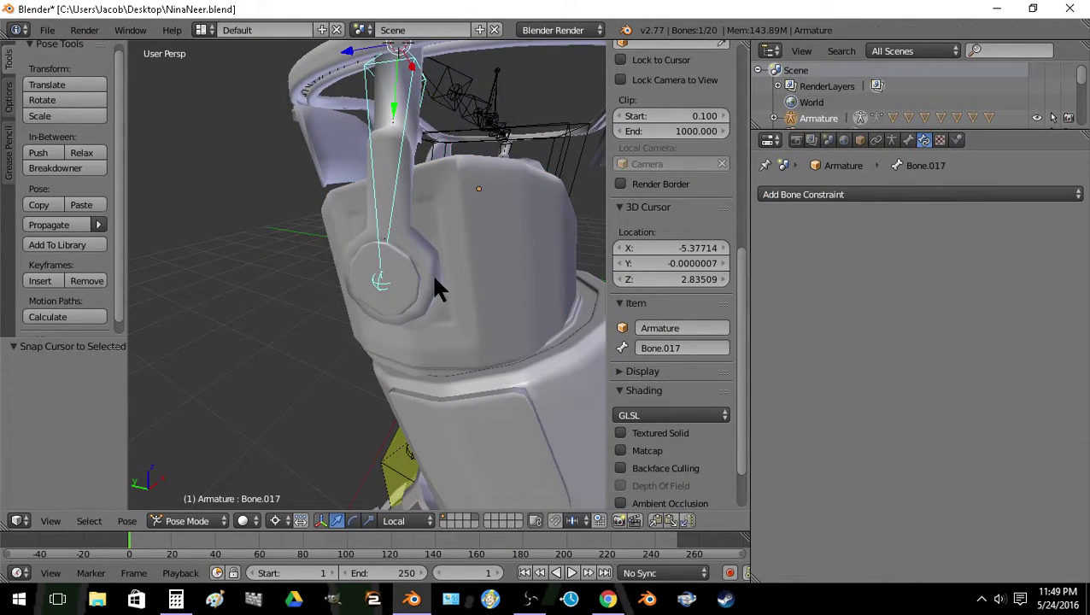
key(Tab)
right_click(408, 295)
key(shift+s)
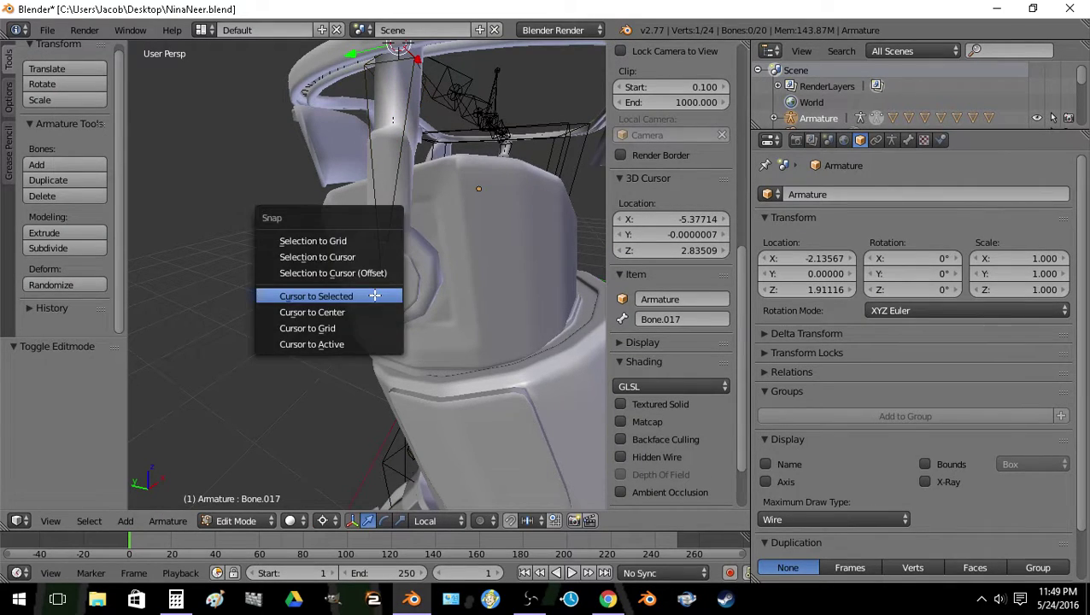
click(408, 294)
key(ctrl+Tab)
key(ctrl+Tab)
In Object Mode, set the upper thigh shell's X rotation to 0°
right_click(530, 184)
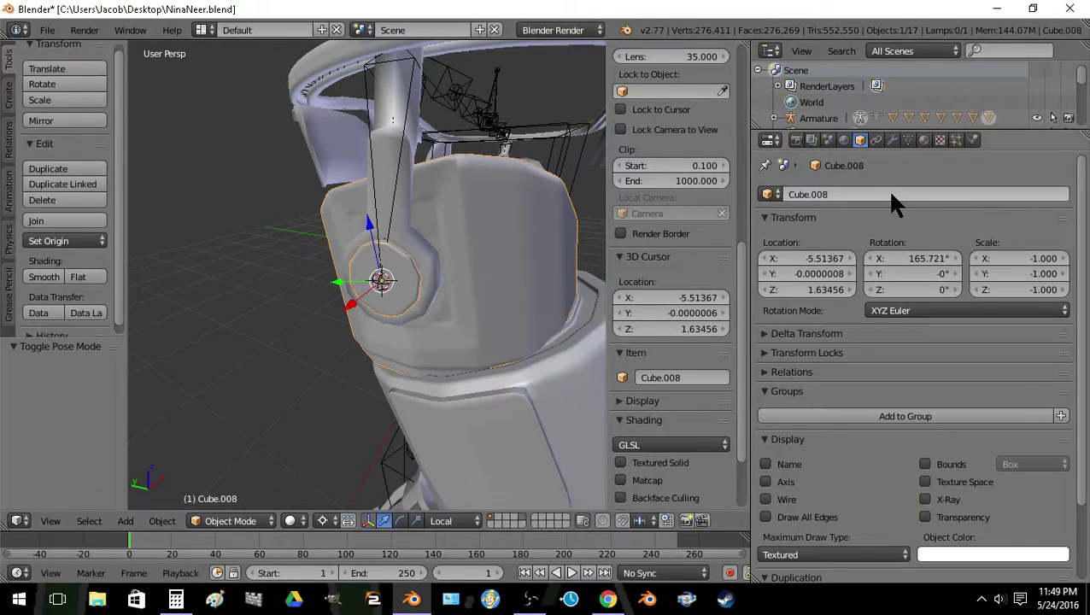
text(0)
key(Return)
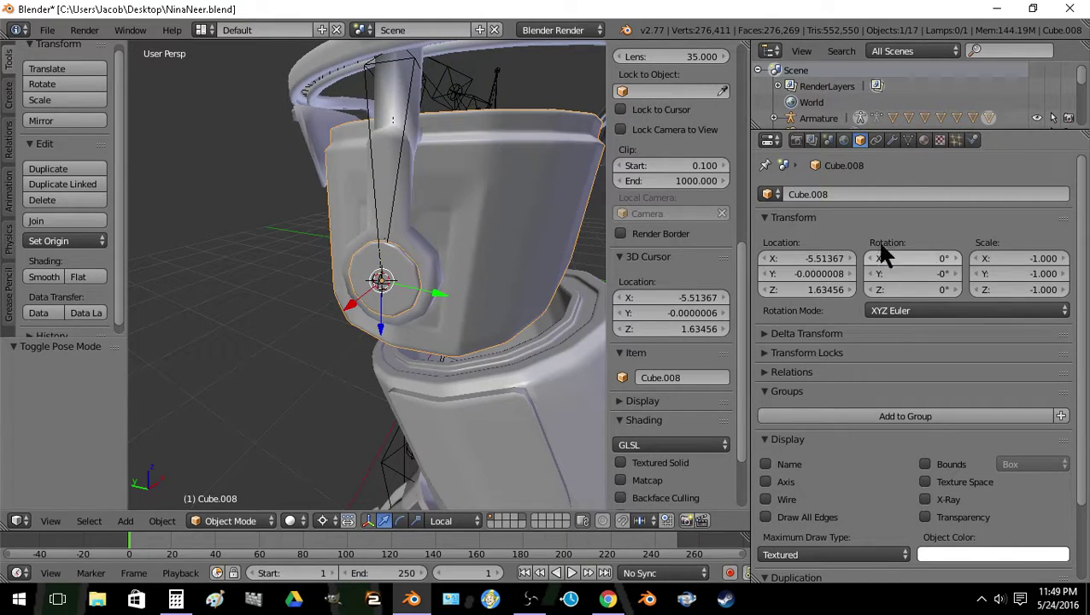
Rotate the upper thigh shell 180° about the X axis
key(s)
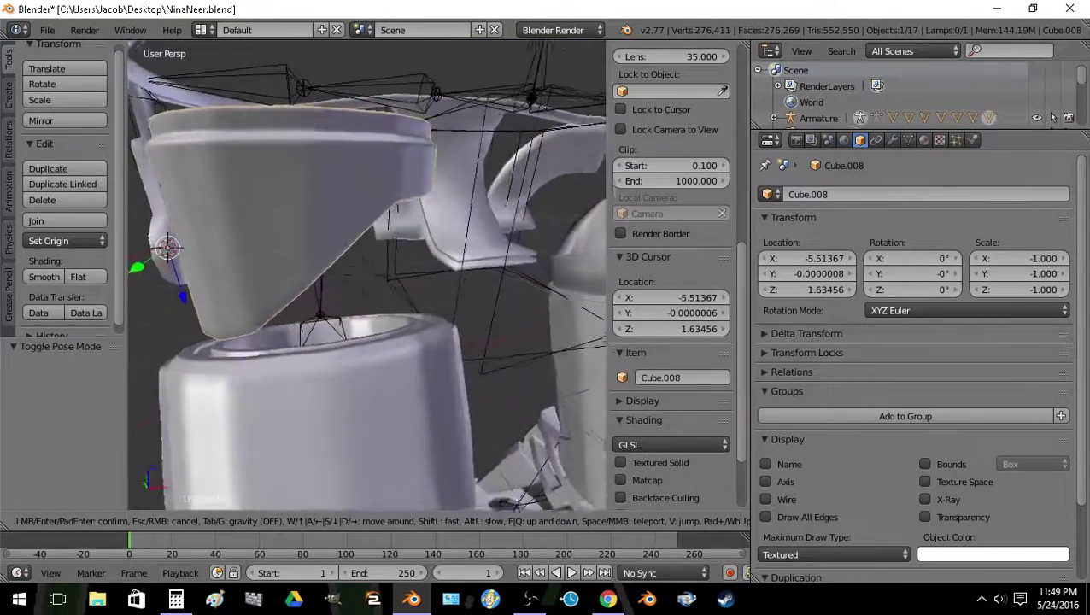
click(411, 268)
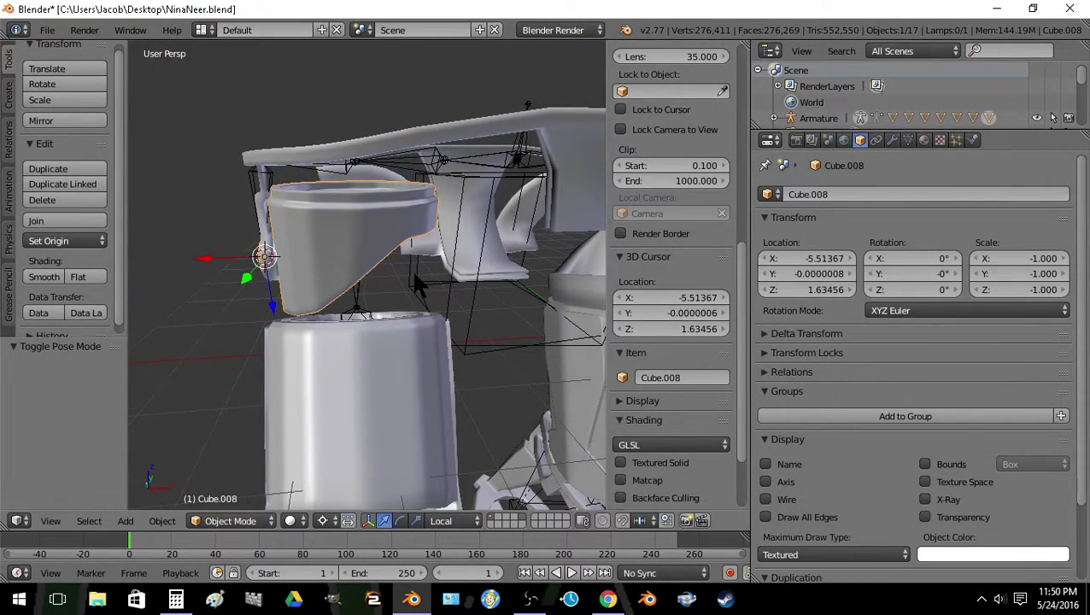
text(rx180)
key(Return)
key(a)
right_click(382, 360)
key(shift+f)
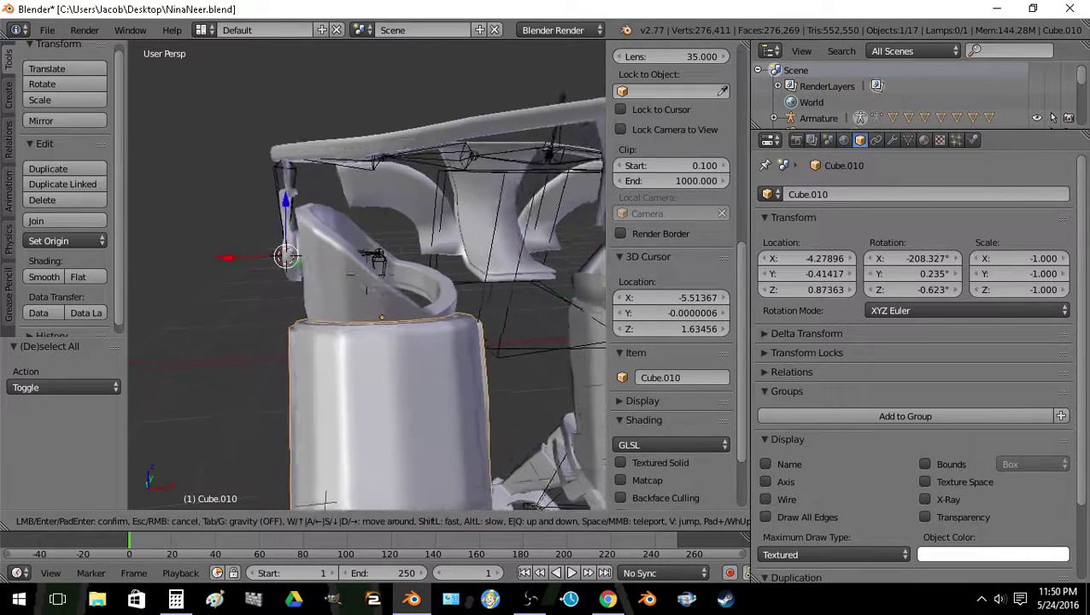
key(w)
click(377, 259)
right_click(389, 254)
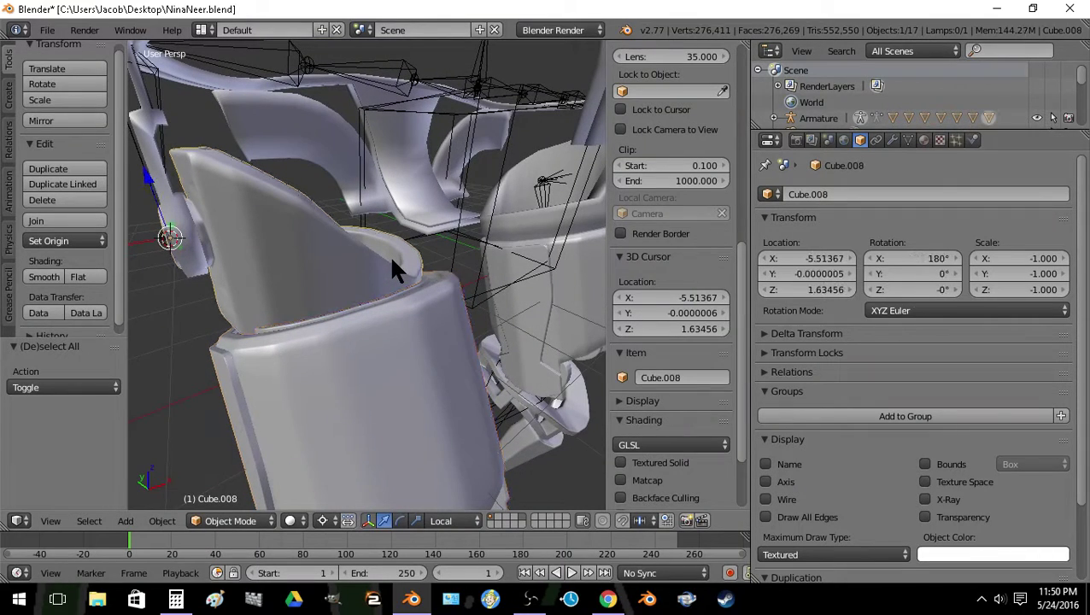
key(Tab)
key(z)
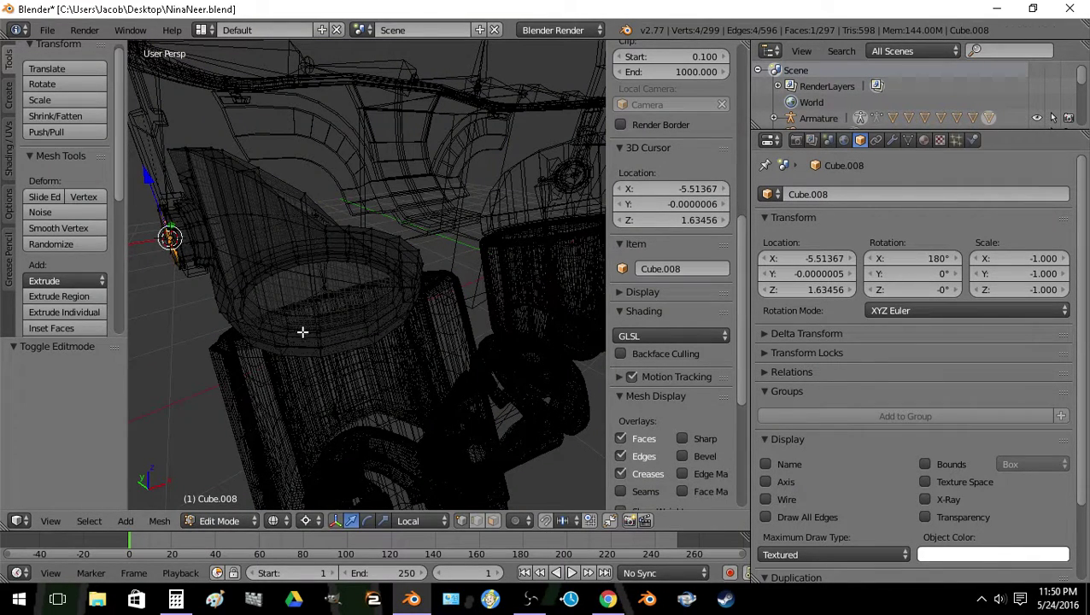
key(shift+s)
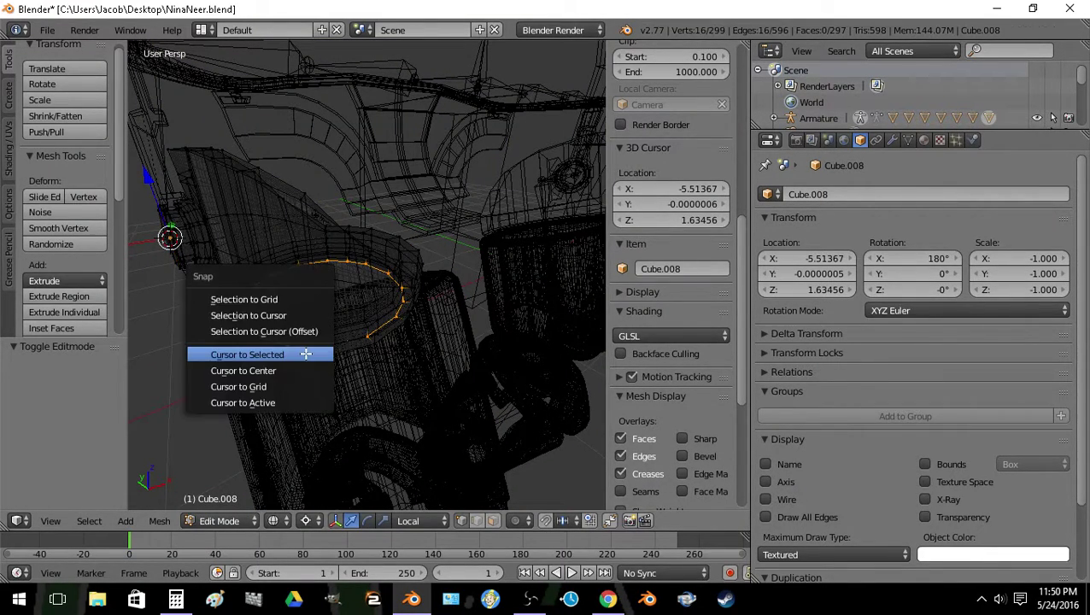
key(Escape)
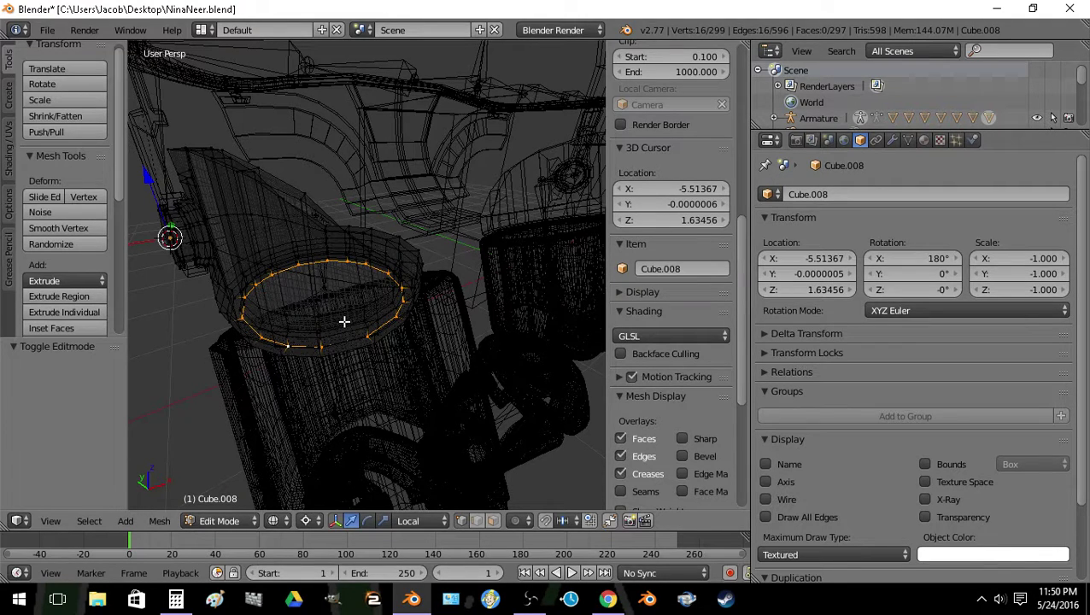
key(Tab)
In the armature's Edit Mode, snap the 3D cursor to the bone joint inside the upper thigh shell's lower opening
right_click(337, 300)
key(Tab)
right_click(334, 306)
key(shift+s)
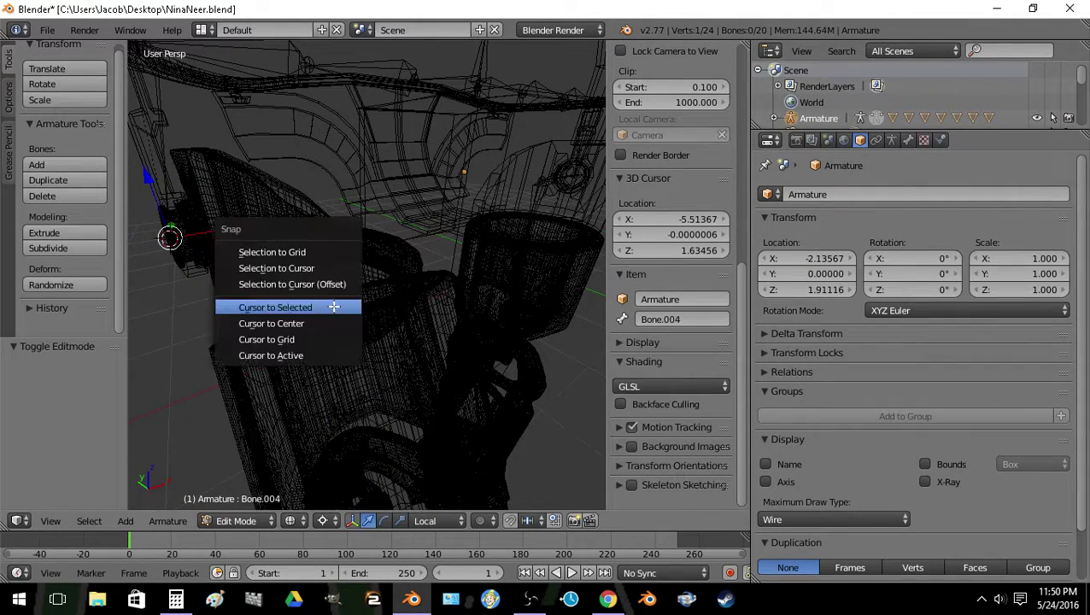
click(334, 311)
key(Tab)
key(z)
Move the lower thigh shell to the 3D cursor and set its rotation to X 180°, Y 0°, Z 0°
right_click(307, 352)
key(shift+s)
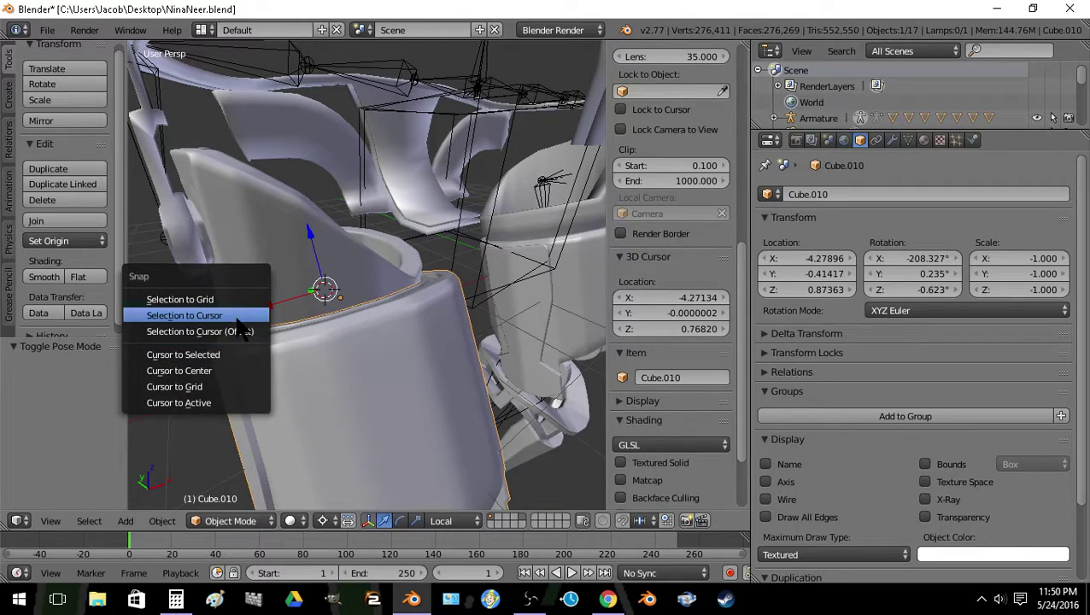
click(233, 311)
text(0)
key(Tab)
text(0)
key(Tab)
click(937, 261)
text(180)
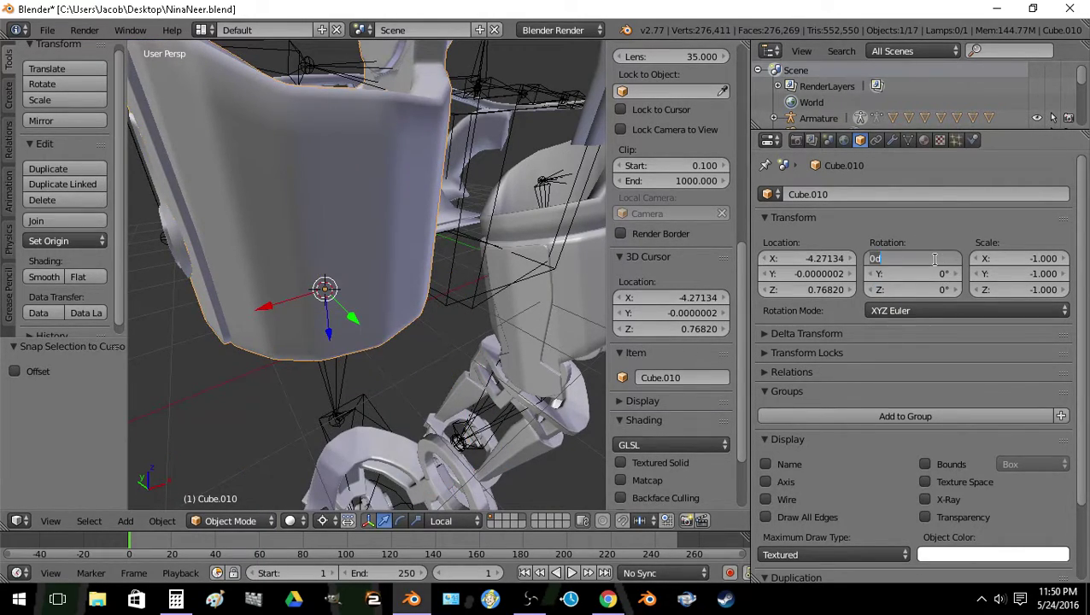
key(Return)
key(a)
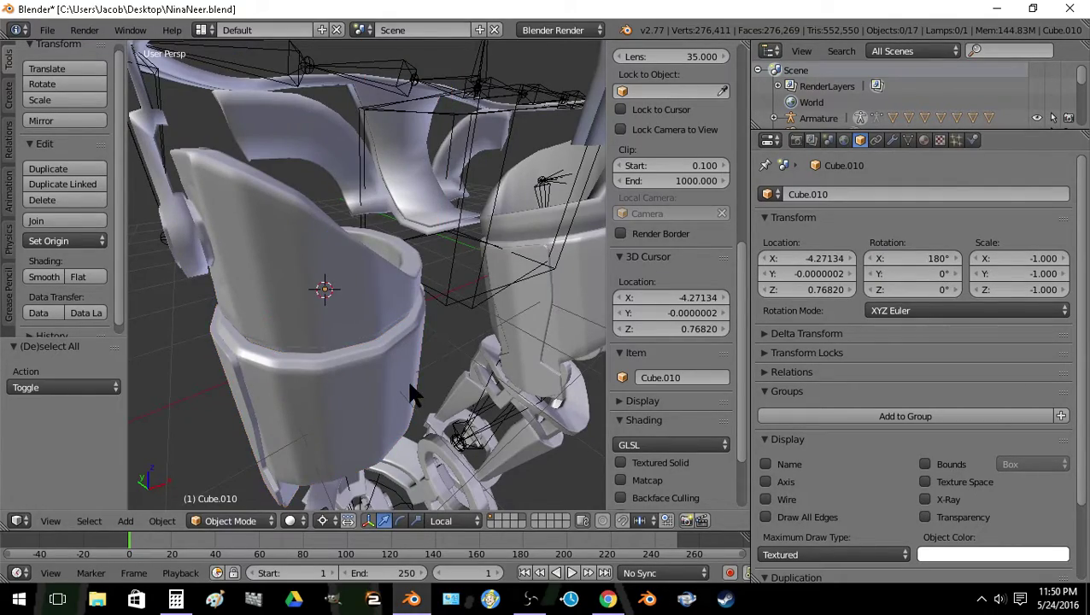
Snap the 3D cursor midway between the centre vertices of the two knee pivot discs on the lower thigh shell
key(shift+f)
key(s)
key(w)
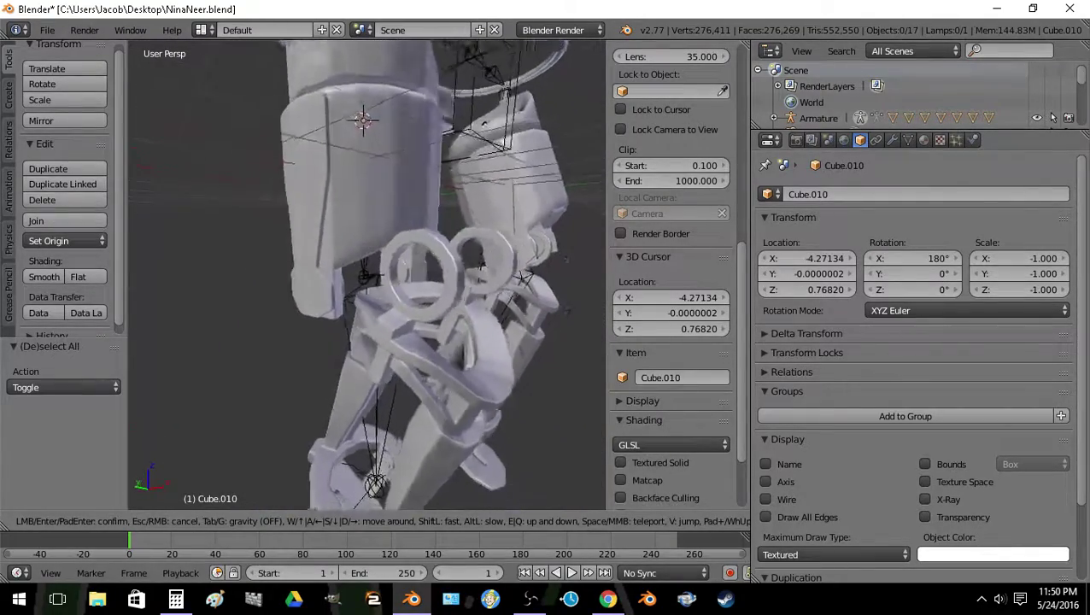
click(403, 277)
key(shift+f)
key(w)
click(379, 261)
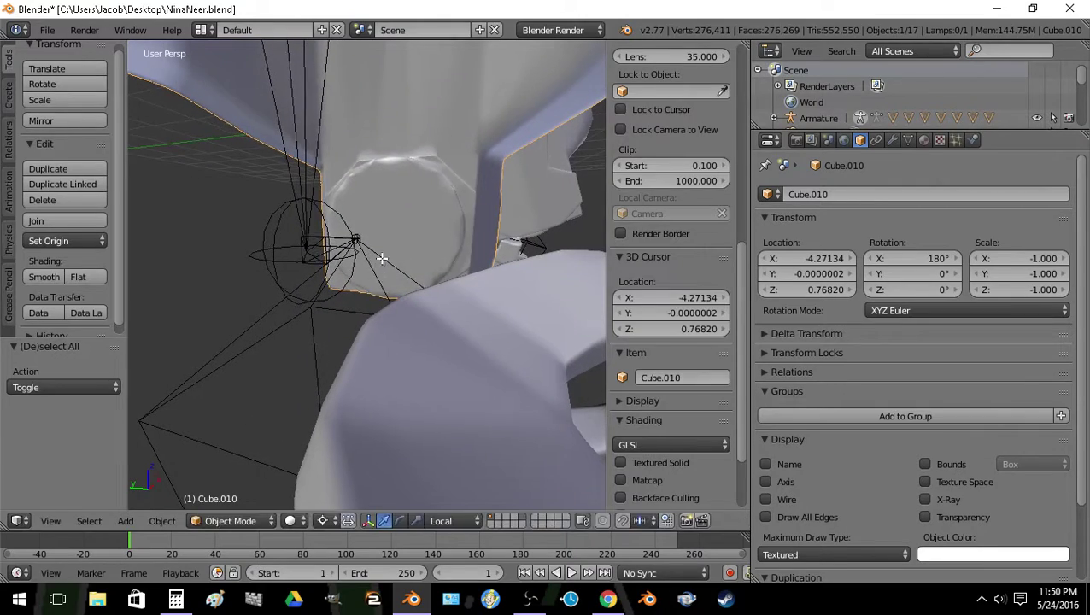
key(Tab)
key(shift+f)
key(w)
click(540, 214)
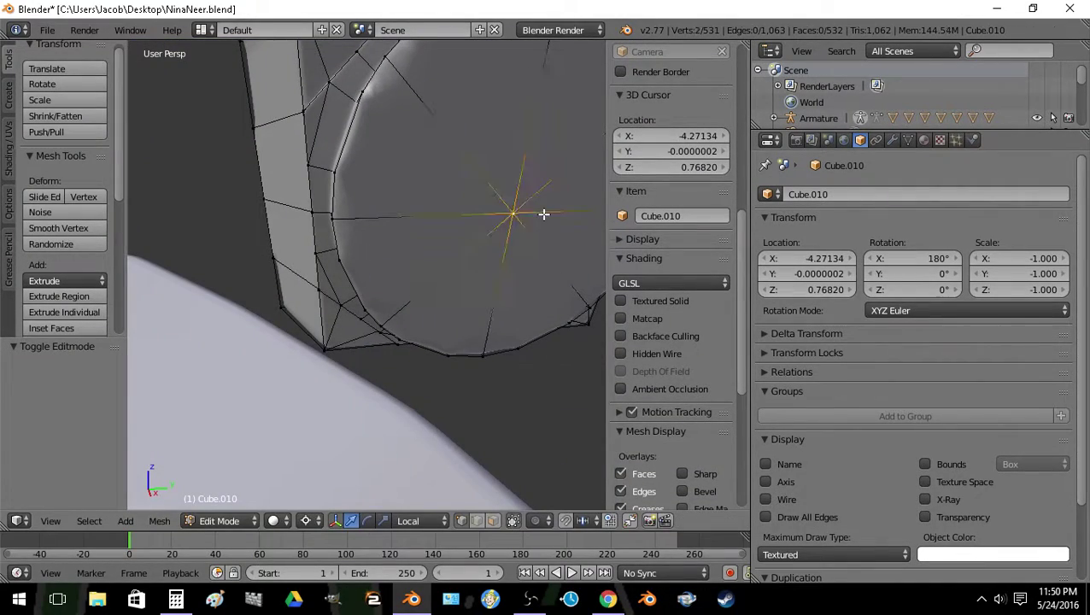
key(shift+s)
click(530, 263)
key(Tab)
Move the shin mesh to the 3D cursor and set its rotation to X 180°, Y 0°, Z 0°
key(shift+f)
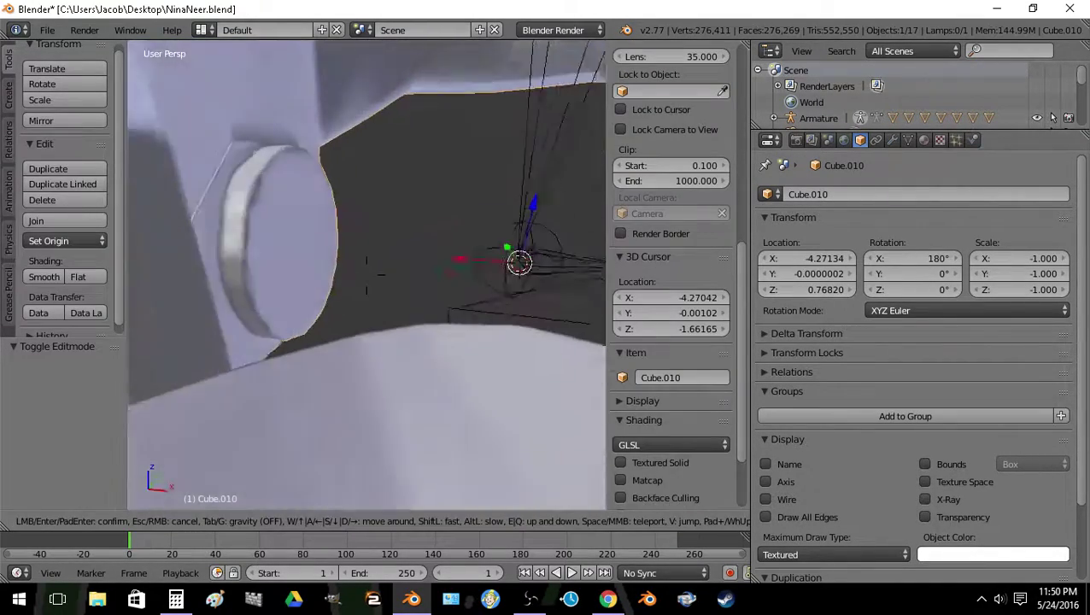
click(383, 314)
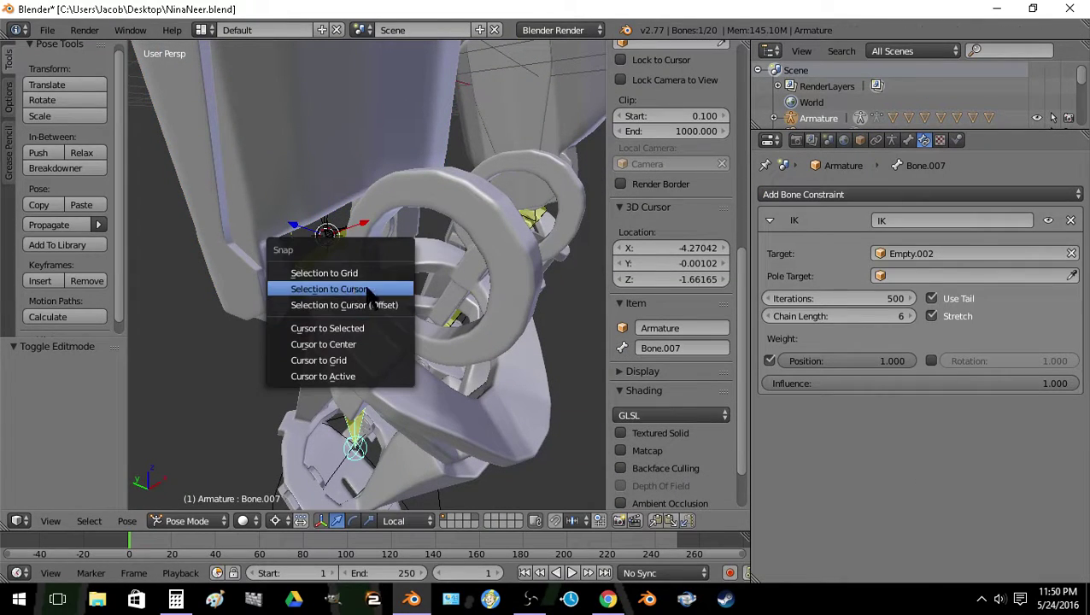
key(a)
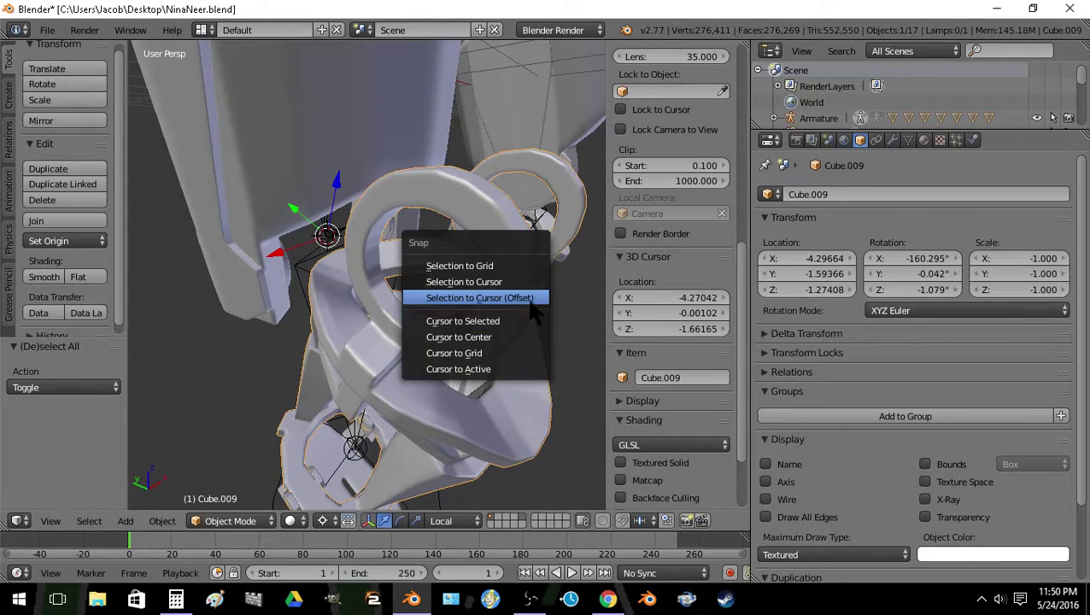
click(512, 281)
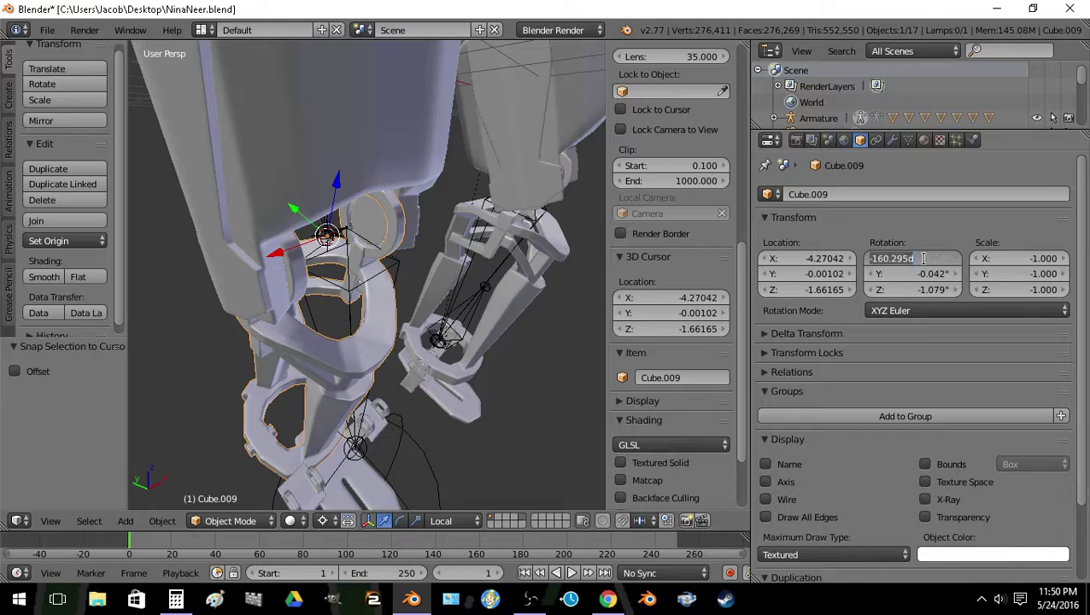
key(Tab)
text(0)
key(Tab)
text(0)
key(Return)
Snap the 3D cursor to a vertex at the shin mesh's ankle pivot in Edit Mode
key(shift+f)
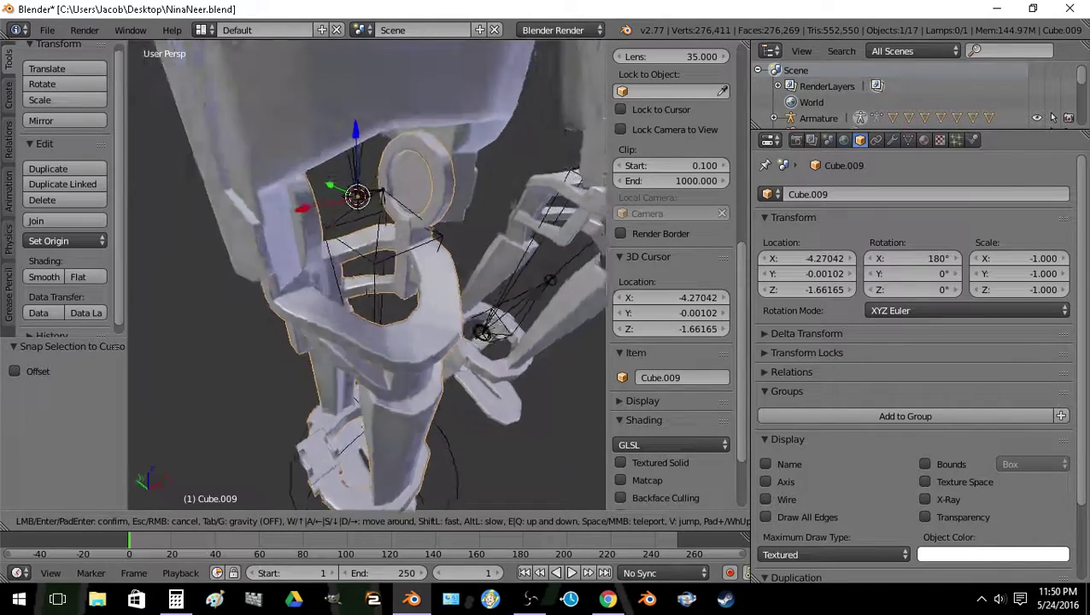
key(w)
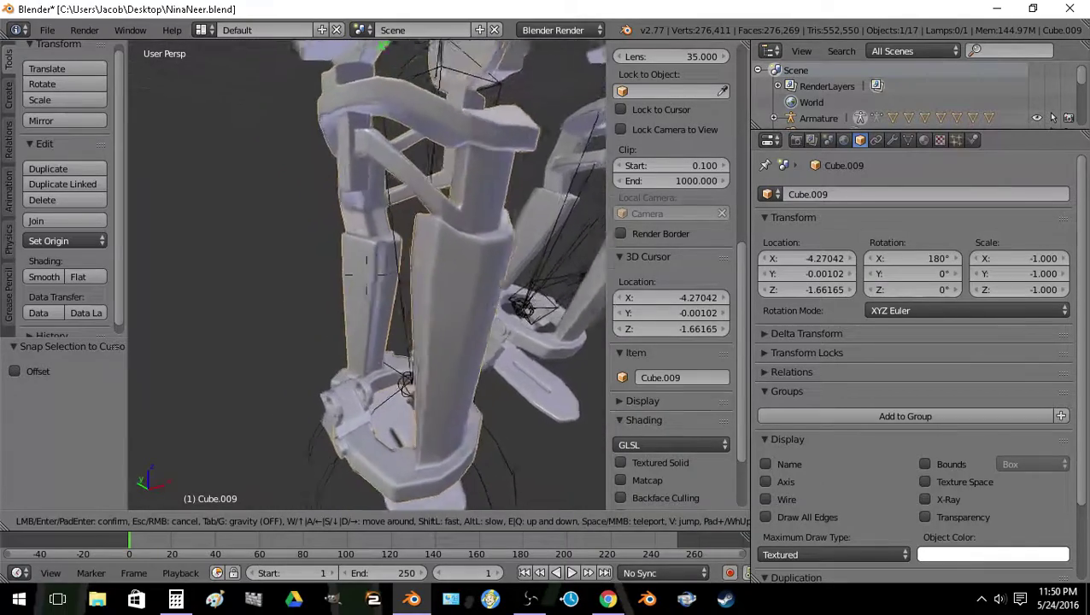
click(362, 239)
key(Tab)
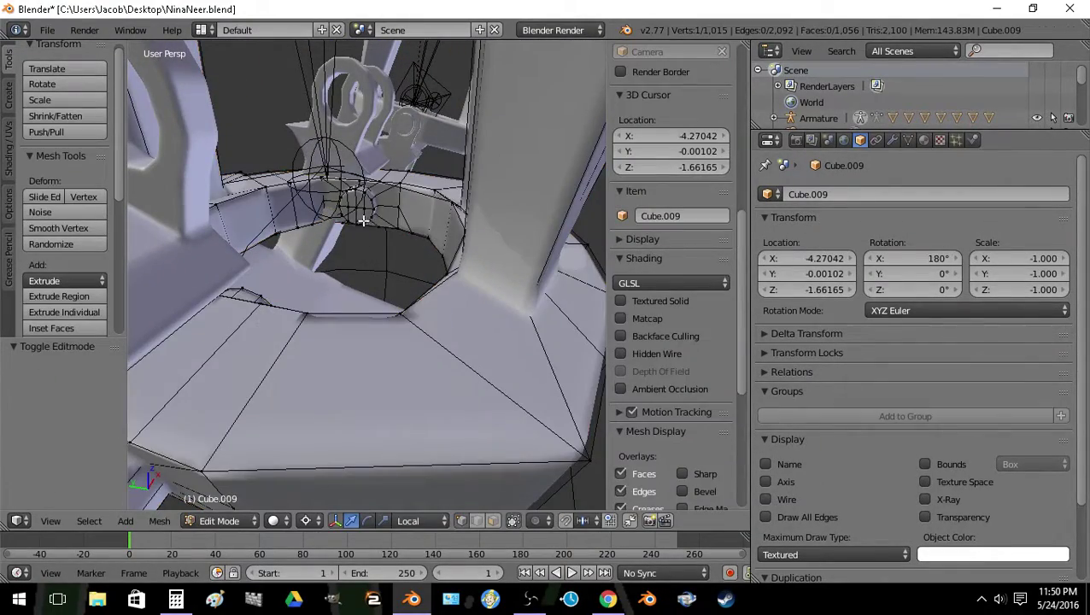
key(z)
key(shift+s)
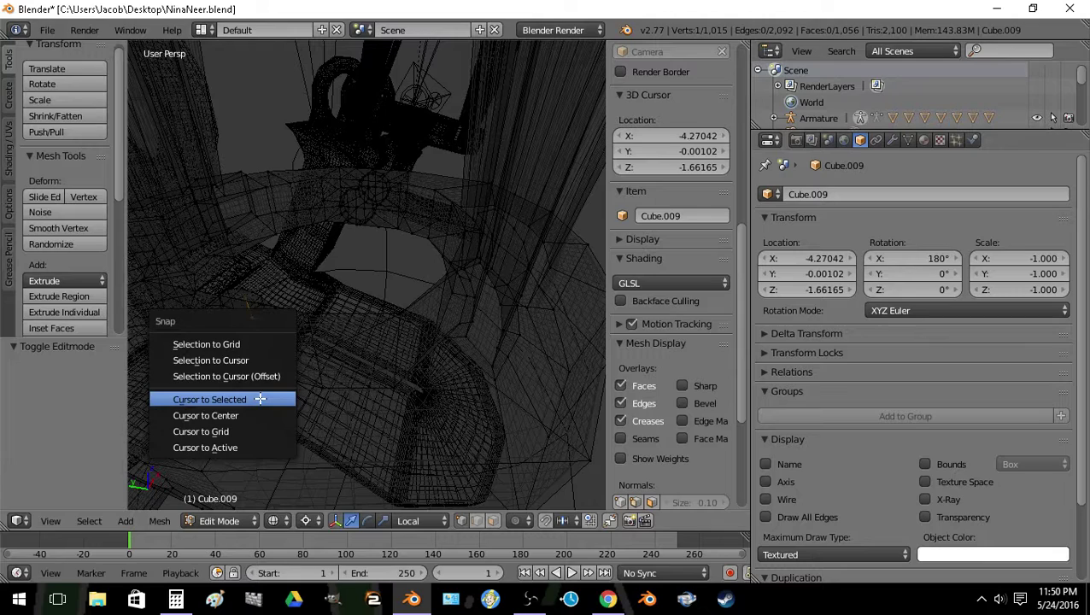
click(209, 399)
key(Tab)
key(z)
Move the foot mesh to the 3D cursor and set its rotation to X 180°, Y 0°, Z 0°
scroll(350, 264, down, 5)
right_click(350, 267)
key(shift+s)
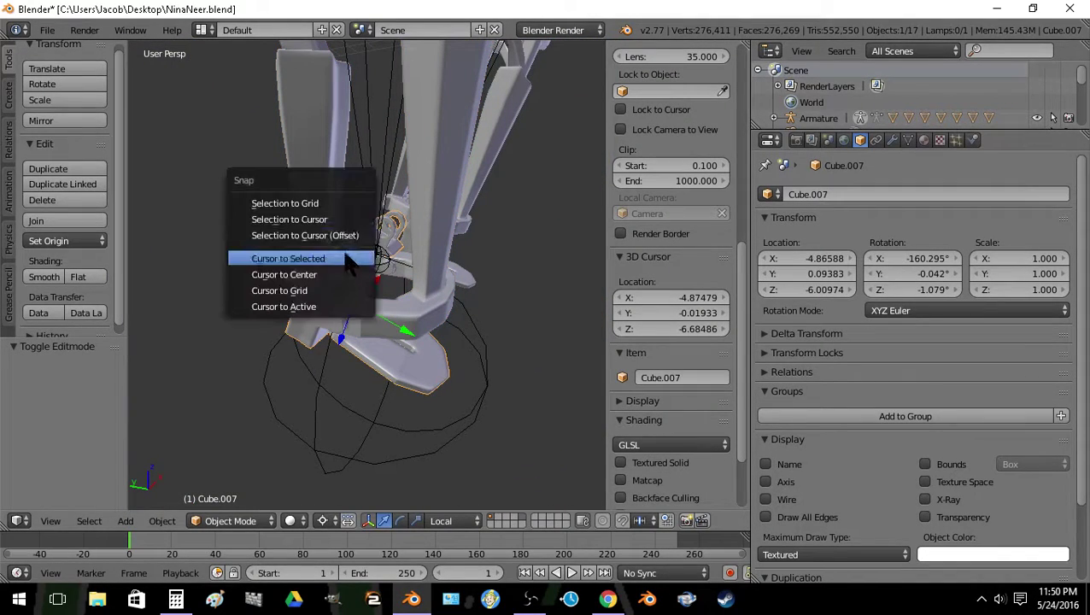
click(341, 214)
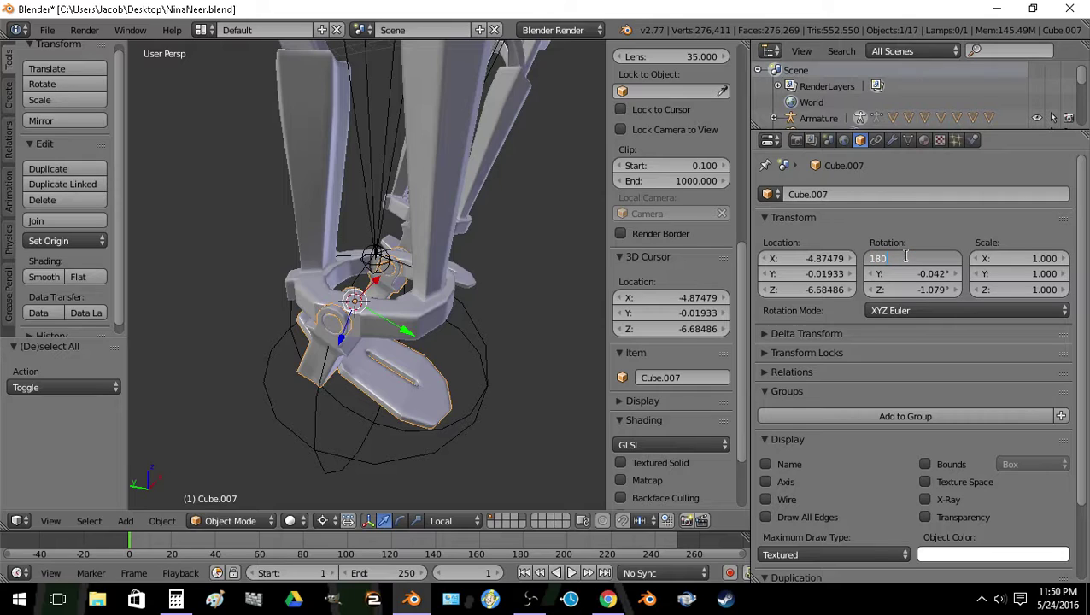
key(Tab)
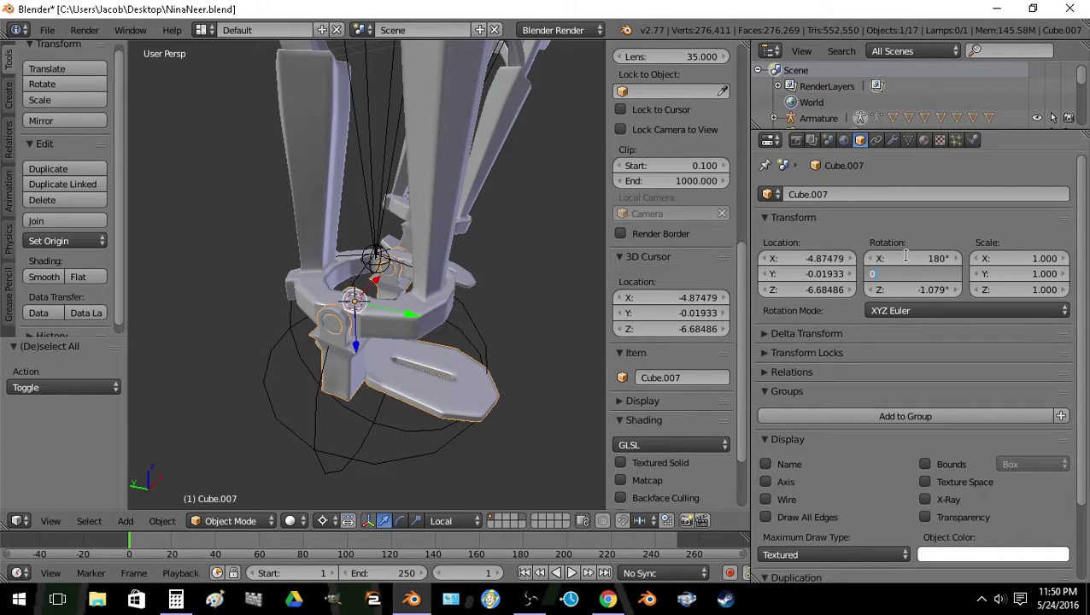
key(Return)
Snap the 3D cursor to the IK target empty at the repositioned foot and delete that empty
key(shift+f)
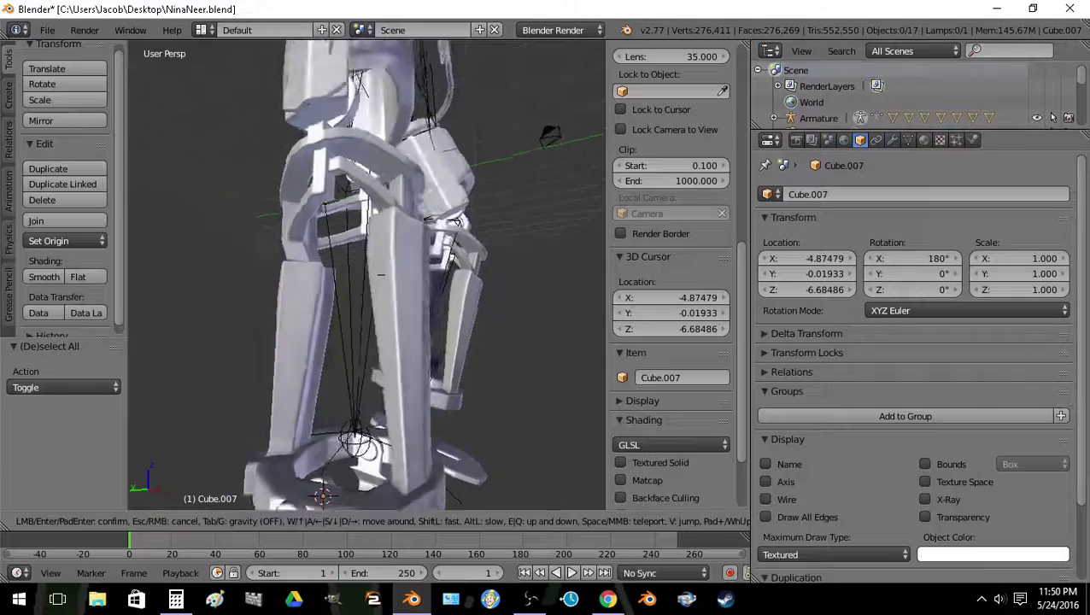
click(406, 287)
right_click(424, 296)
key(shift+s)
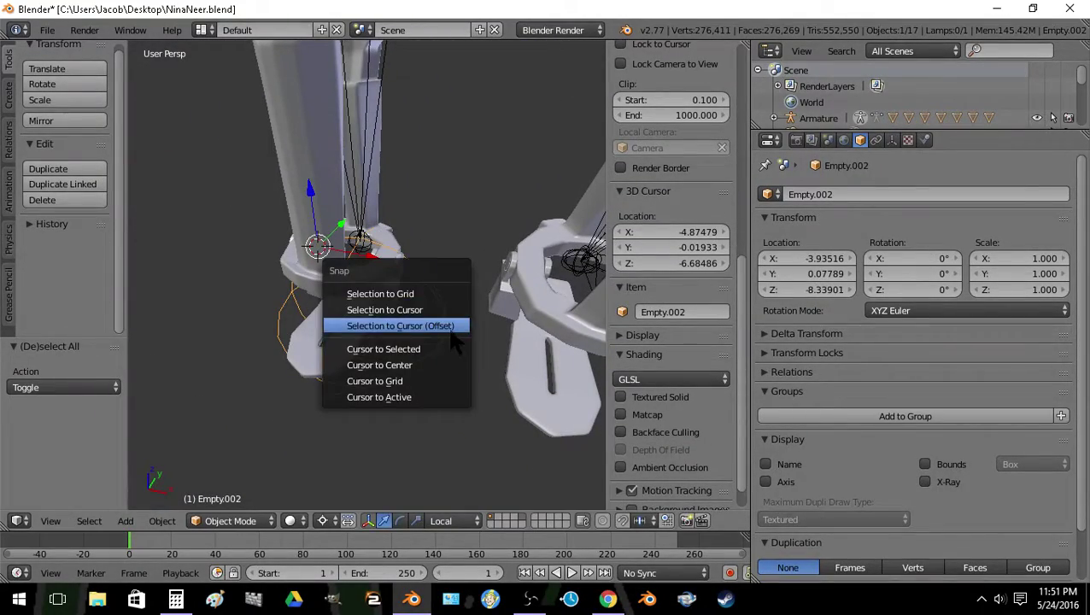
click(383, 349)
key(x)
click(438, 338)
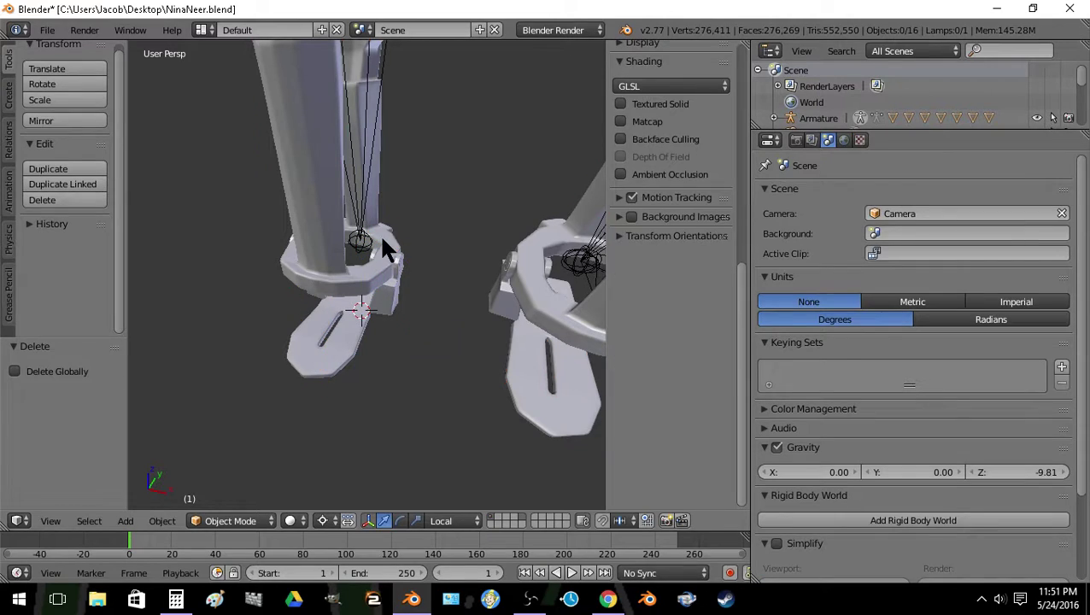
key(a)
Parent the shin mesh to the small knee bone, Bone.006, using the Bone parenting type
right_click(364, 244)
right_click(321, 276)
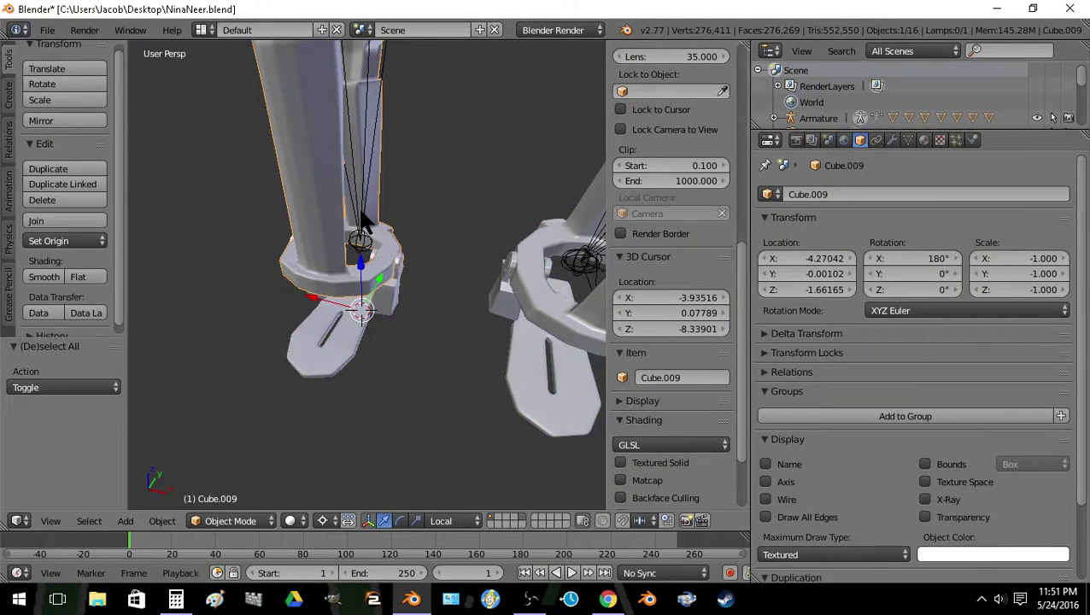
shift+right_click(360, 209)
key(ctrl+p)
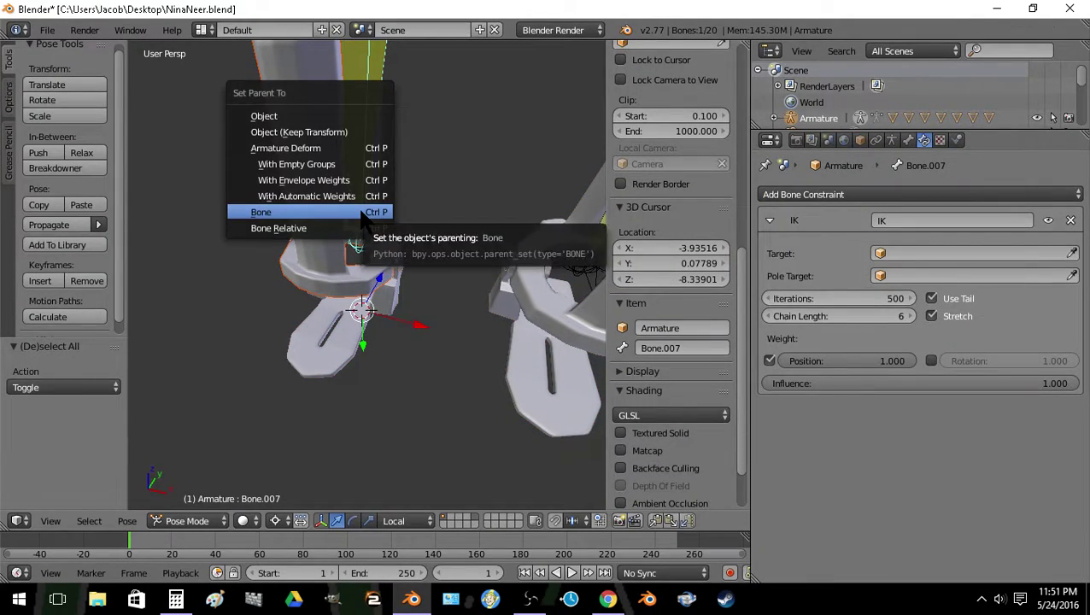
click(364, 212)
key(shift+f)
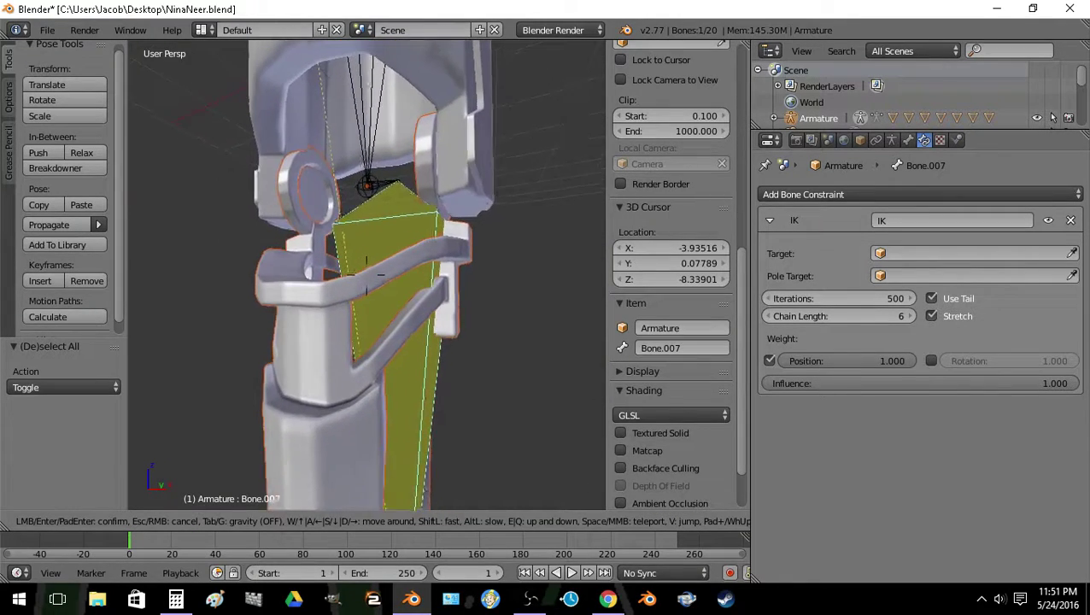
click(372, 252)
shift+right_click(370, 245)
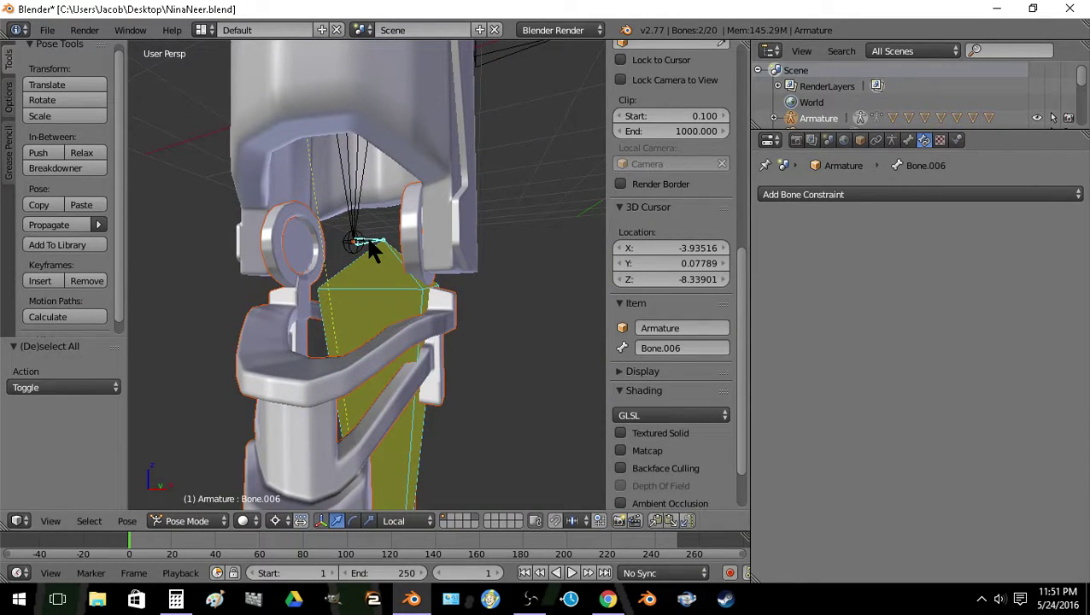
key(ctrl+p)
click(367, 236)
key(ctrl+Tab)
Parent the lower thigh shell to the bone running through it, Bone.005, using the Bone parenting type
right_click(396, 106)
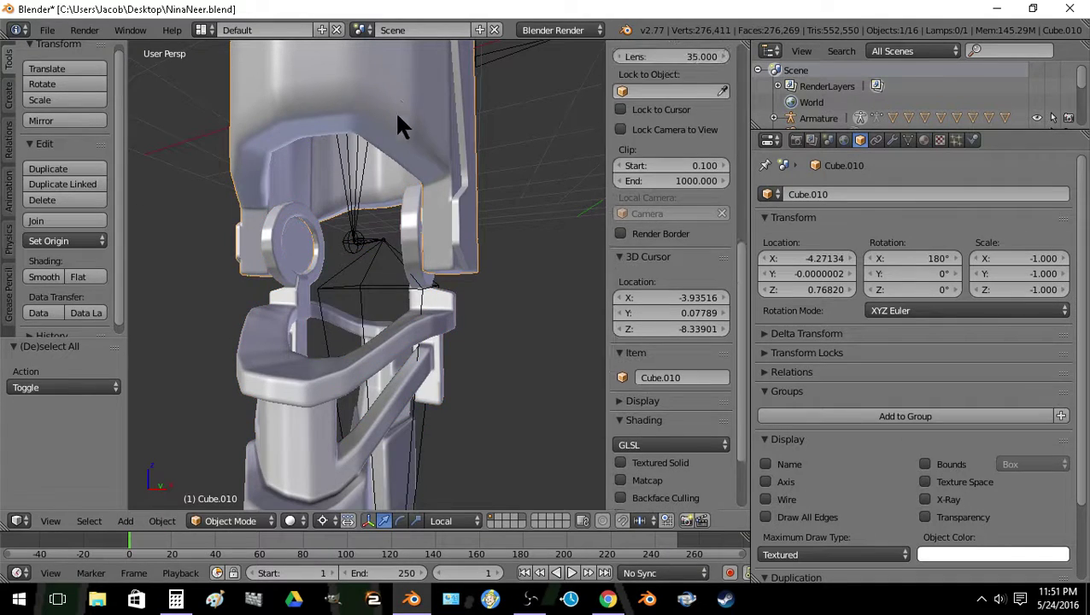
shift+right_click(357, 183)
key(ctrl+Tab)
key(ctrl+p)
click(359, 180)
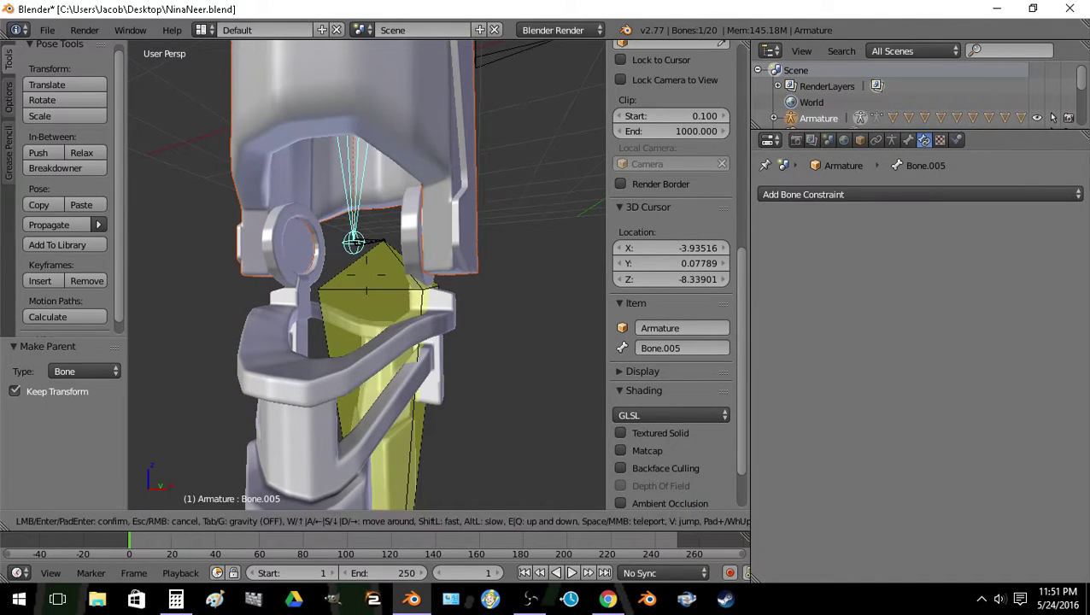
key(shift+f)
key(s)
click(366, 278)
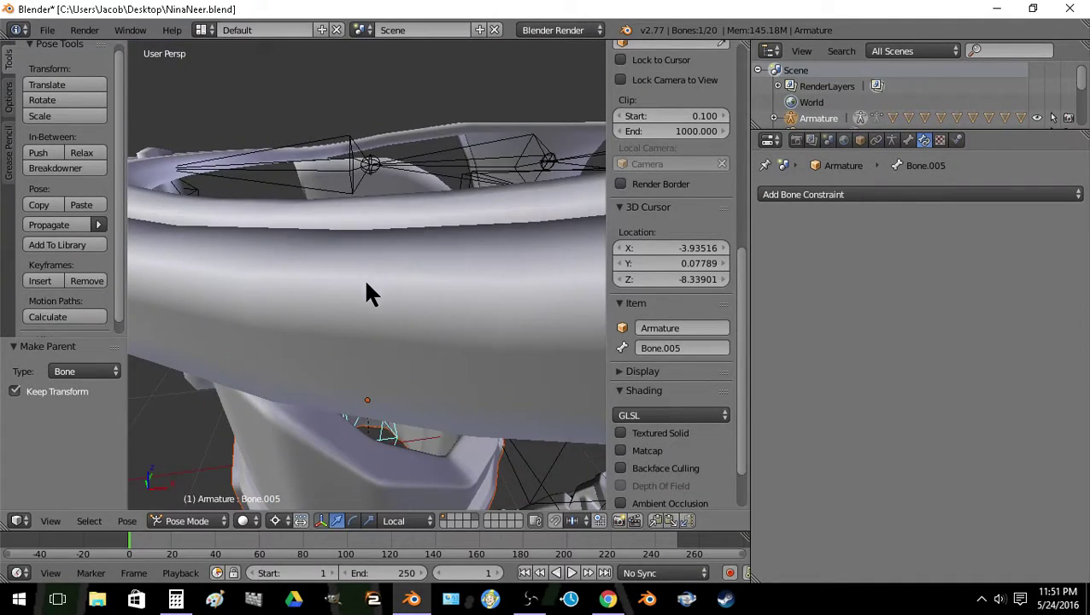
Parent the next upper-leg mesh to the bone beside it using the Bone parenting type
key(shift+f)
key(s)
click(367, 275)
right_click(322, 251)
shift+right_click(332, 244)
key(ctrl+p)
click(332, 245)
key(a)
Parent the hip's outer linkage mesh to the bone running through it, Bone.017, using the Bone parenting type
key(shift+f)
key(a)
click(369, 271)
right_click(373, 313)
shift+right_click(373, 319)
key(ctrl+p)
click(374, 317)
key(a)
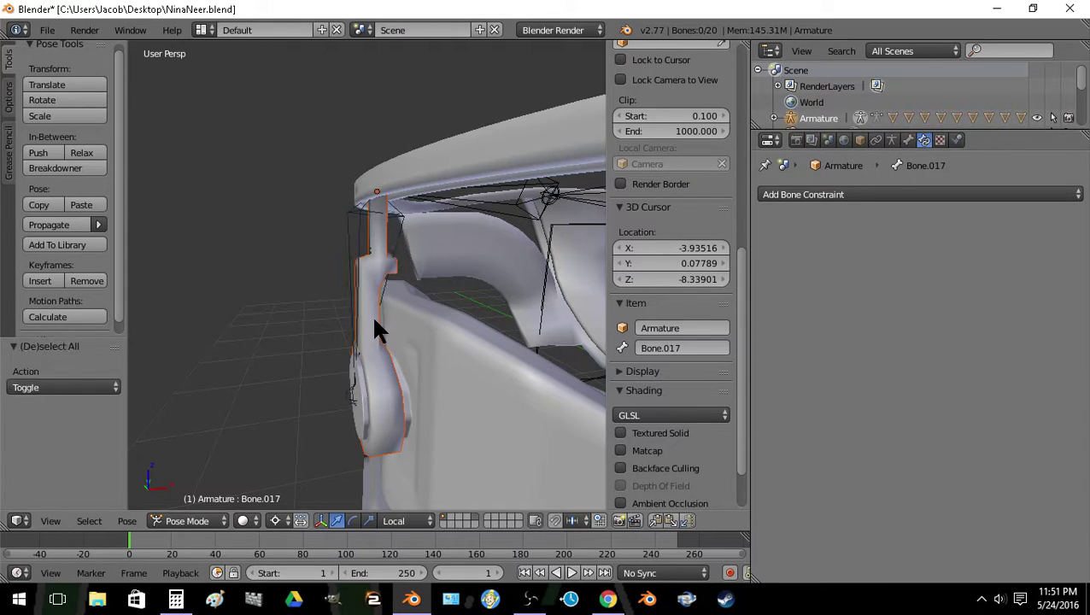
In Edit Mode, snap the 3D cursor to the ankle end of Bone.007 and add a single bone there
key(shift+f)
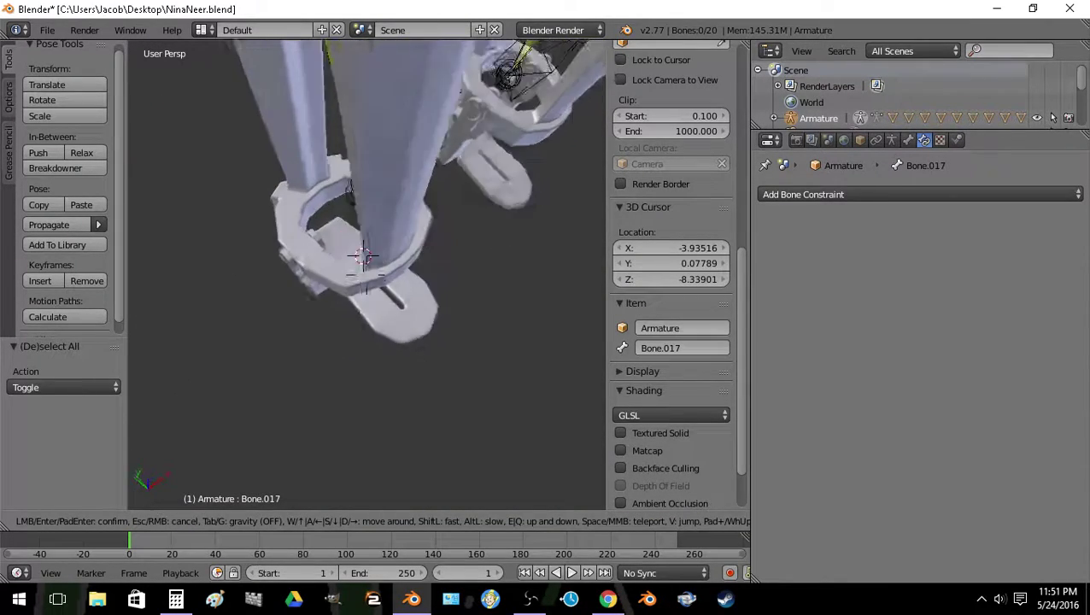
key(Return)
key(Tab)
key(shift+s)
click(373, 267)
click(126, 523)
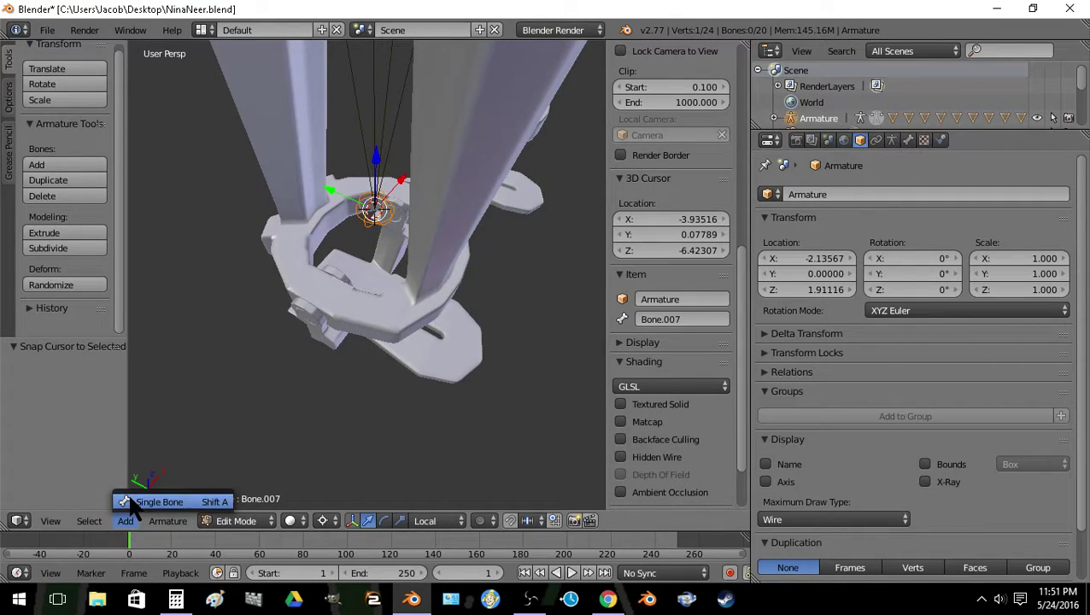
click(149, 503)
Reposition the new ankle bone's tip by -1 along Z and -4 along X so the bone extends sideways from the leg
text(g)
text(-1)
key(Return)
key(g)
key(x)
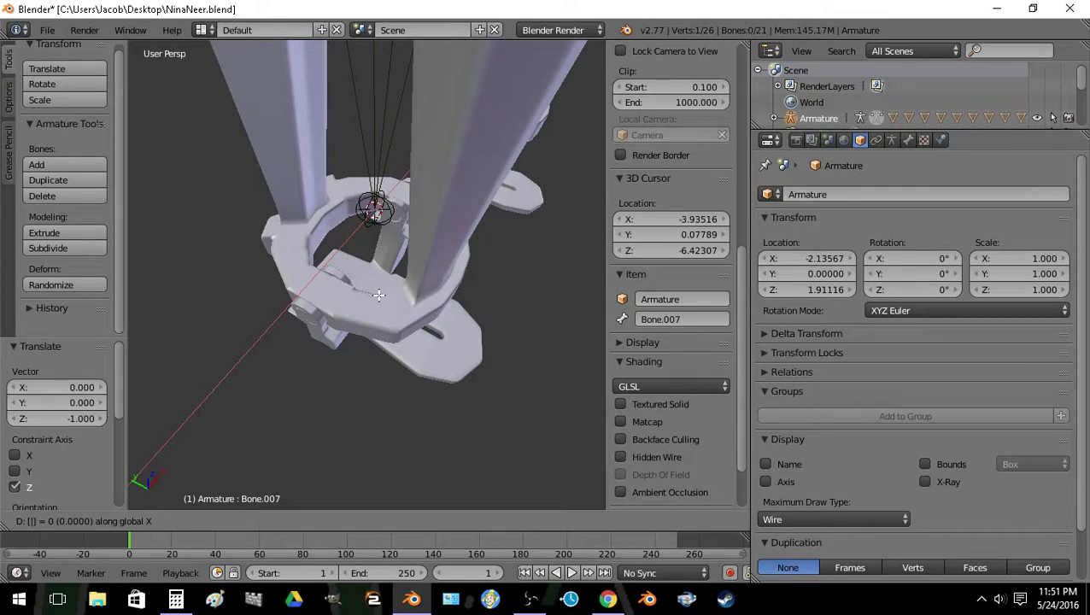
key(Escape)
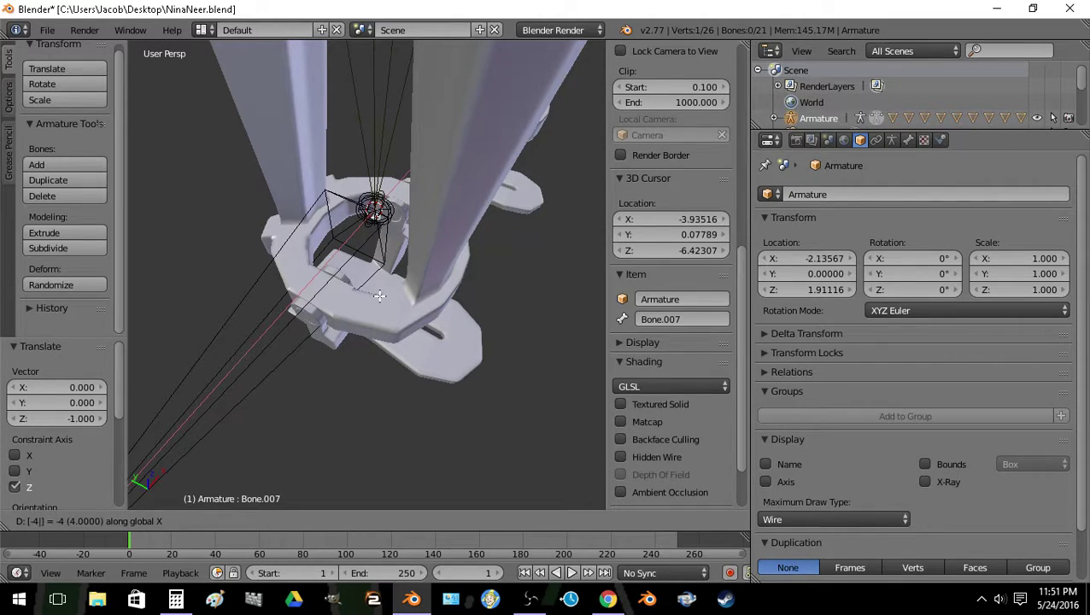
In Pose Mode, replace the constraint on the shin bone, Bone.007, with an IK constraint targeting the new bone, Bone.016
key(ctrl+Tab)
right_click(278, 333)
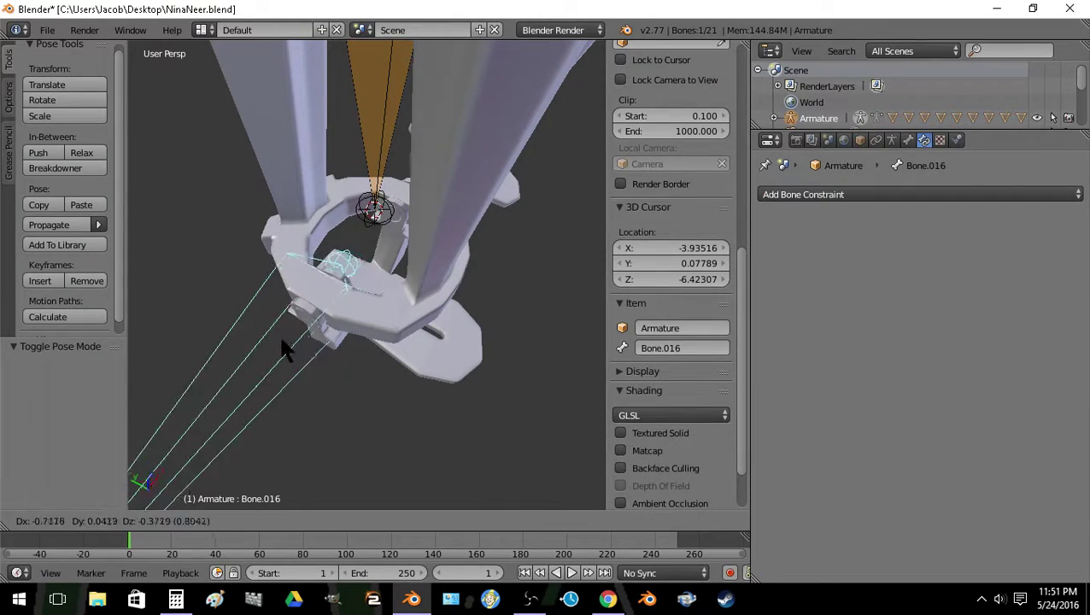
shift+right_click(322, 268)
click(1070, 222)
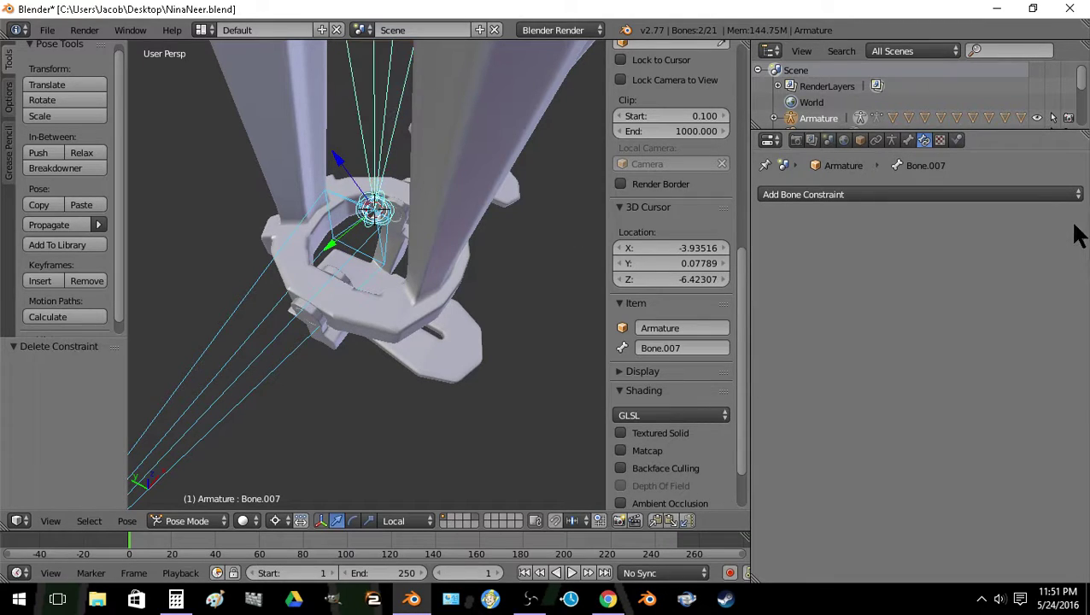
key(shift+i)
click(317, 241)
key(a)
Try the new IK constraint by moving the target bone, Bone.016, freely around
key(shift+f)
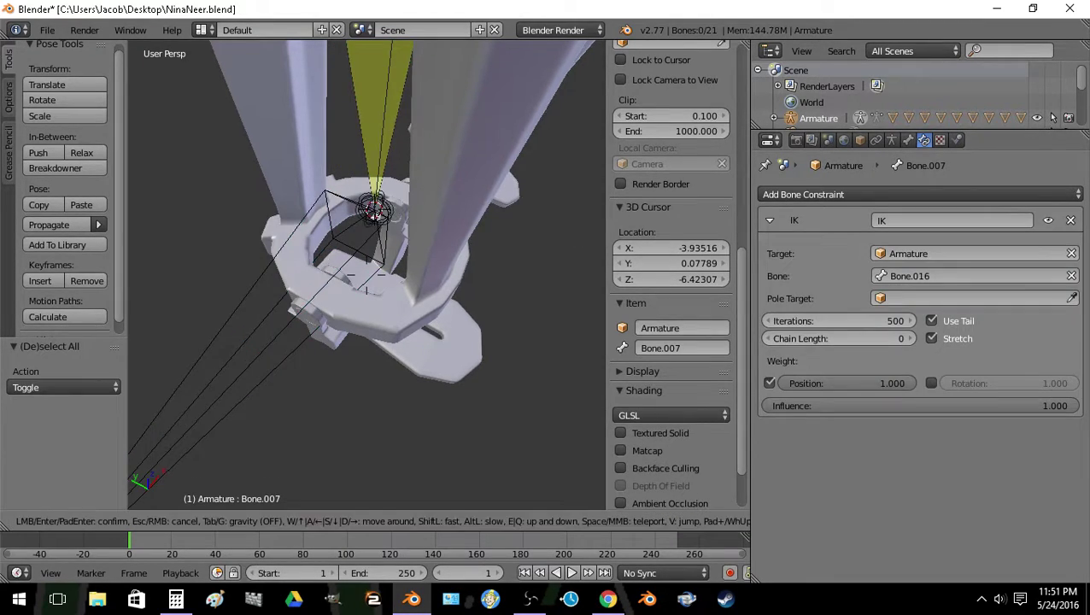
key(s)
click(363, 271)
right_click(244, 314)
key(g)
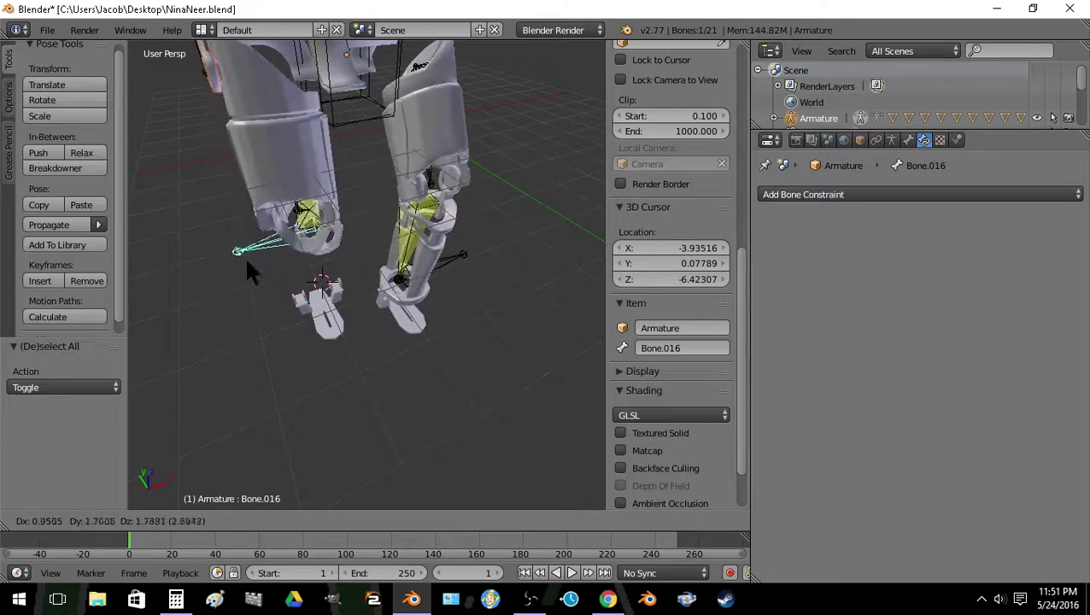
right_click(337, 331)
Parent the foot mesh to the shin bone, Bone.007, using the Bone parenting type
right_click(337, 331)
key(shift+f)
key(w)
key(a)
click(502, 252)
right_click(385, 271)
key(ctrl+Tab)
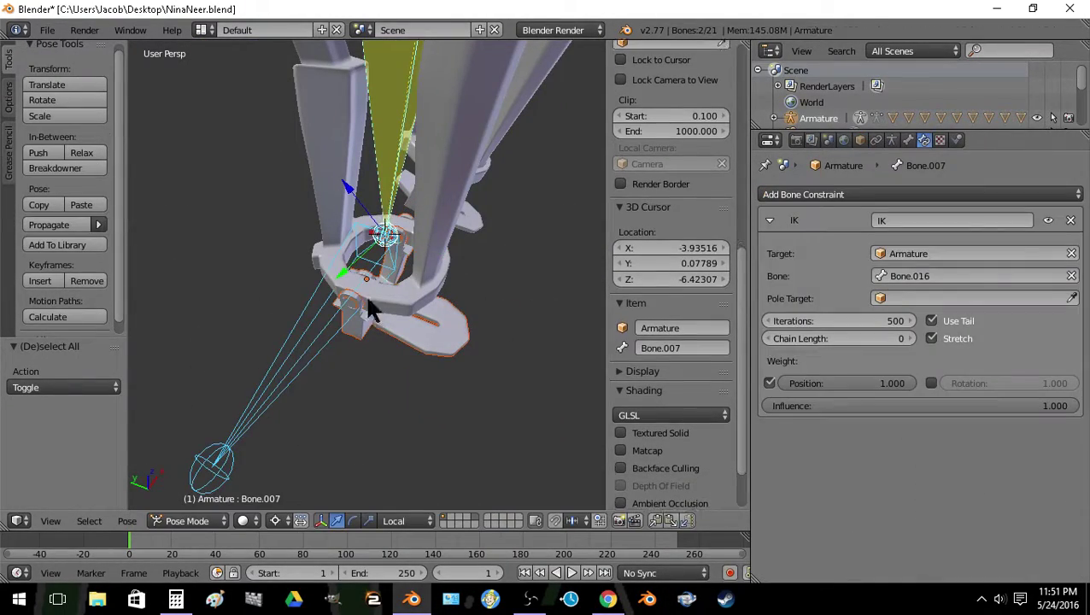
right_click(388, 201)
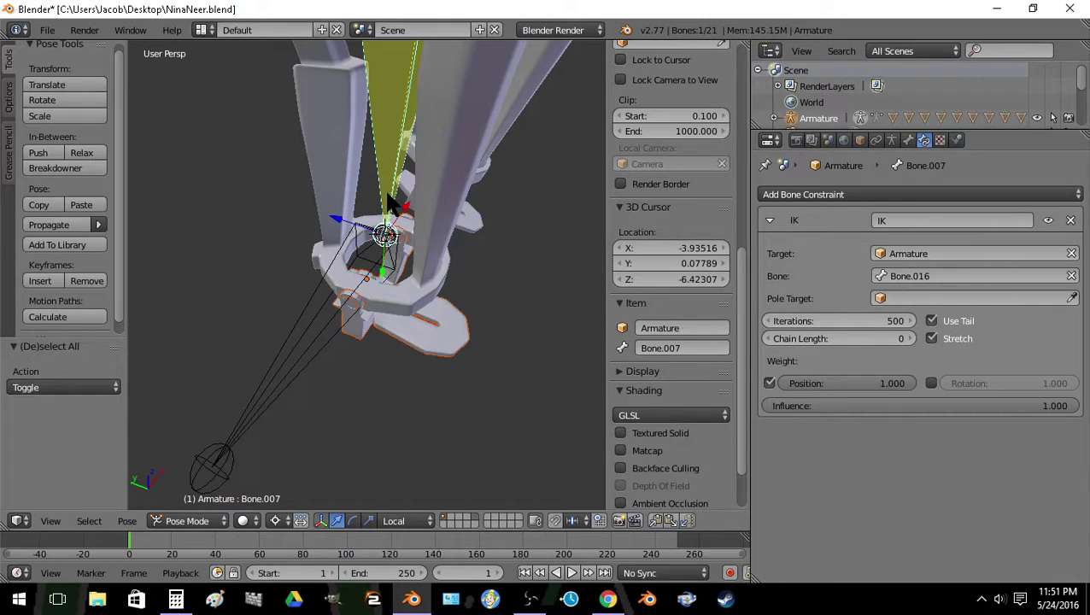
key(ctrl+p)
click(400, 305)
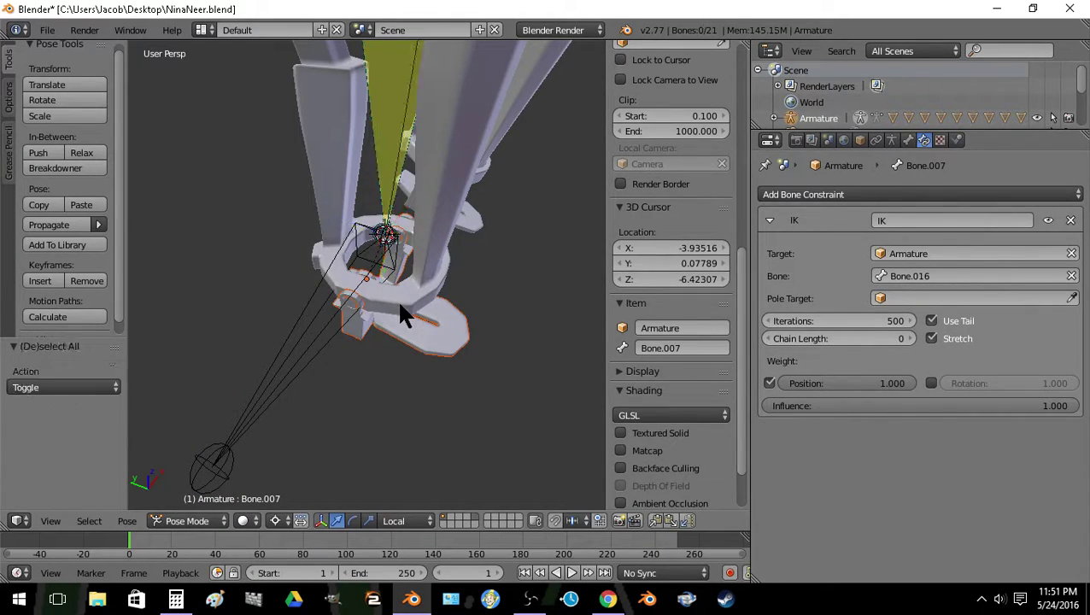
Try moving Bone.016 along global Z to check how the leg and foot follow
key(shift+f)
key(d)
key(s)
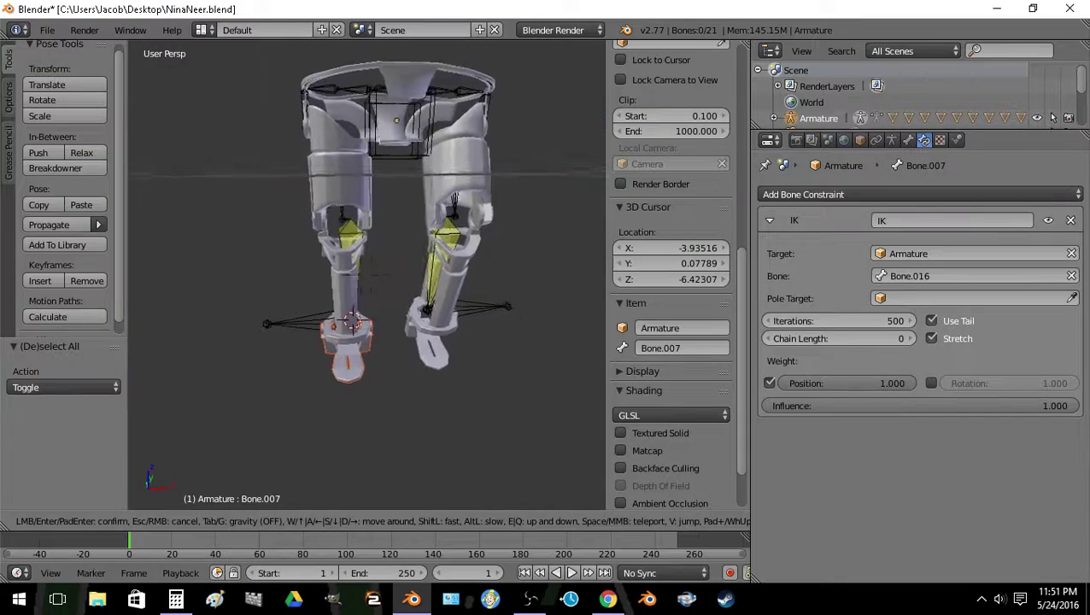
click(289, 350)
right_click(288, 329)
key(g)
key(z)
right_click(287, 334)
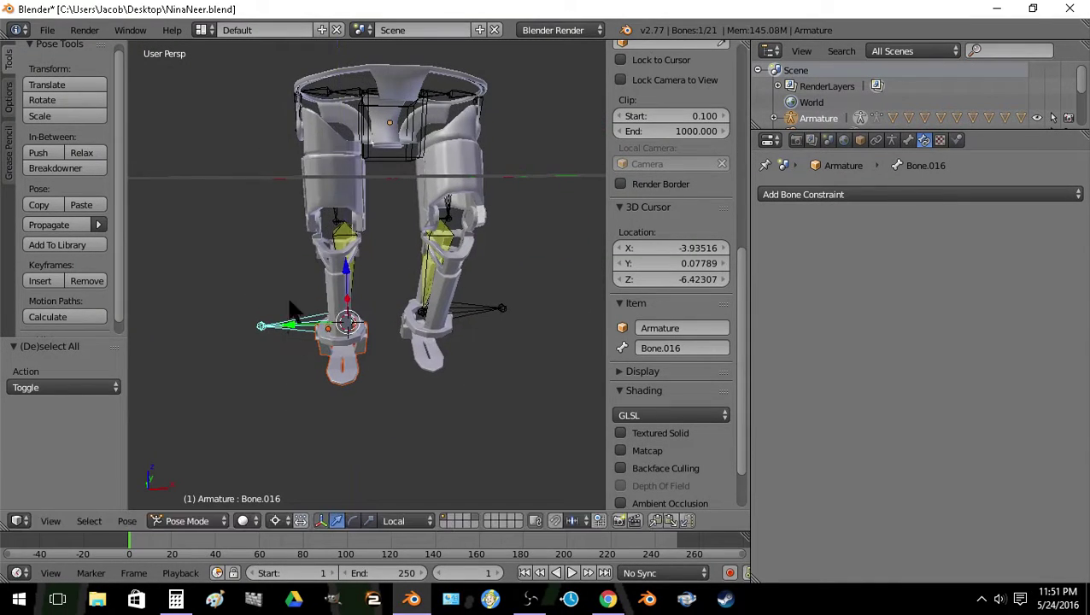
Set the Chain Length of the IK constraint on Bone.007 to 5
key(shift+f)
click(315, 208)
right_click(314, 156)
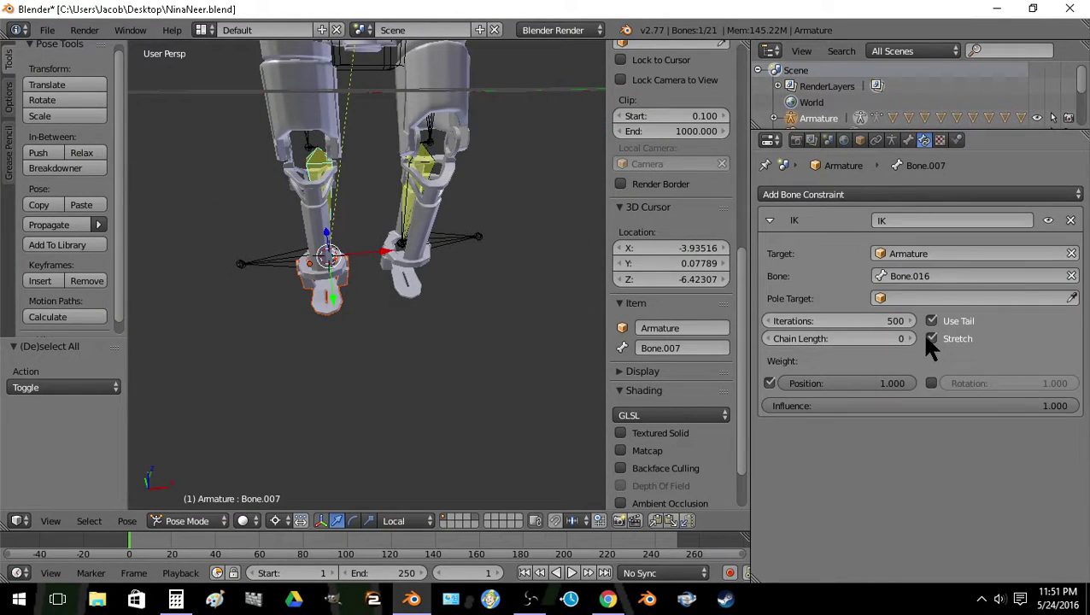
key(shift+f)
key(s)
click(371, 291)
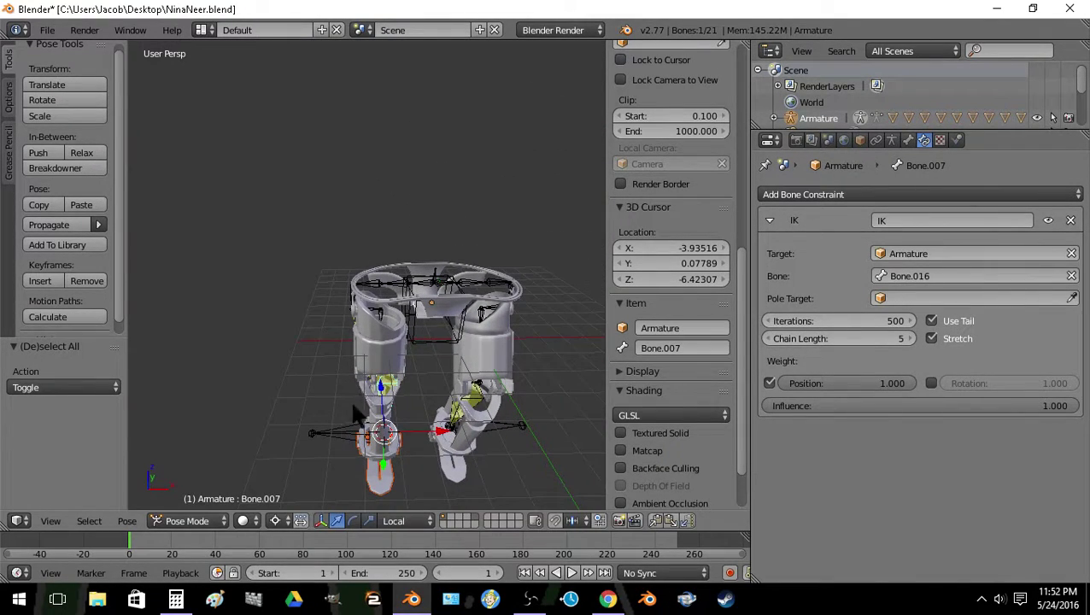
In Edit Mode, parent the IK target bone, Bone.016, to the hip bone on the same side, Bone.019
right_click(349, 429)
click(216, 520)
click(191, 483)
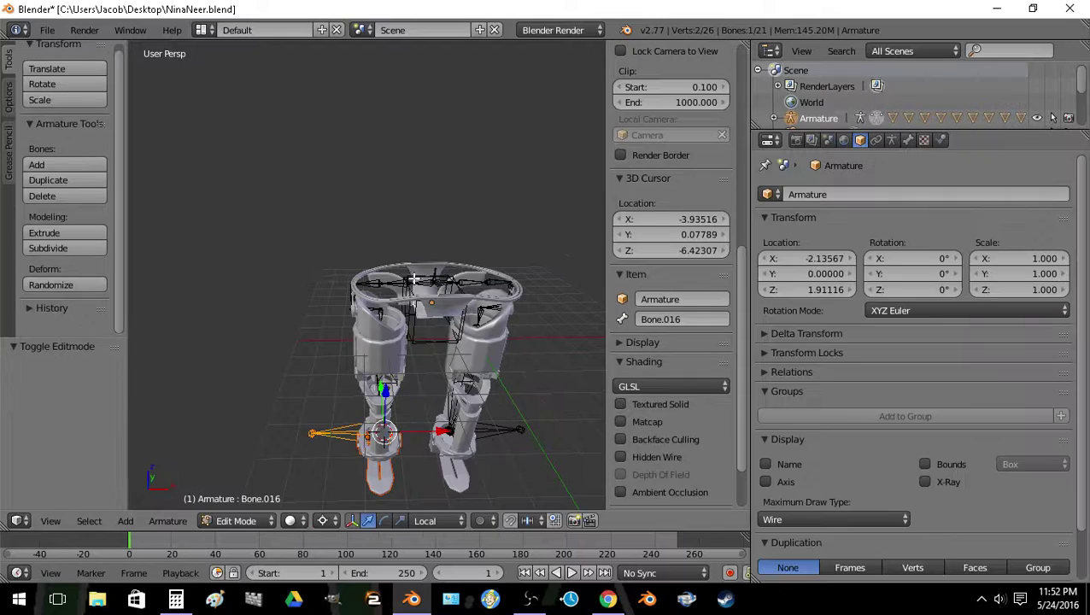
key(ctrl+p)
click(370, 283)
key(Tab)
key(a)
key(a)
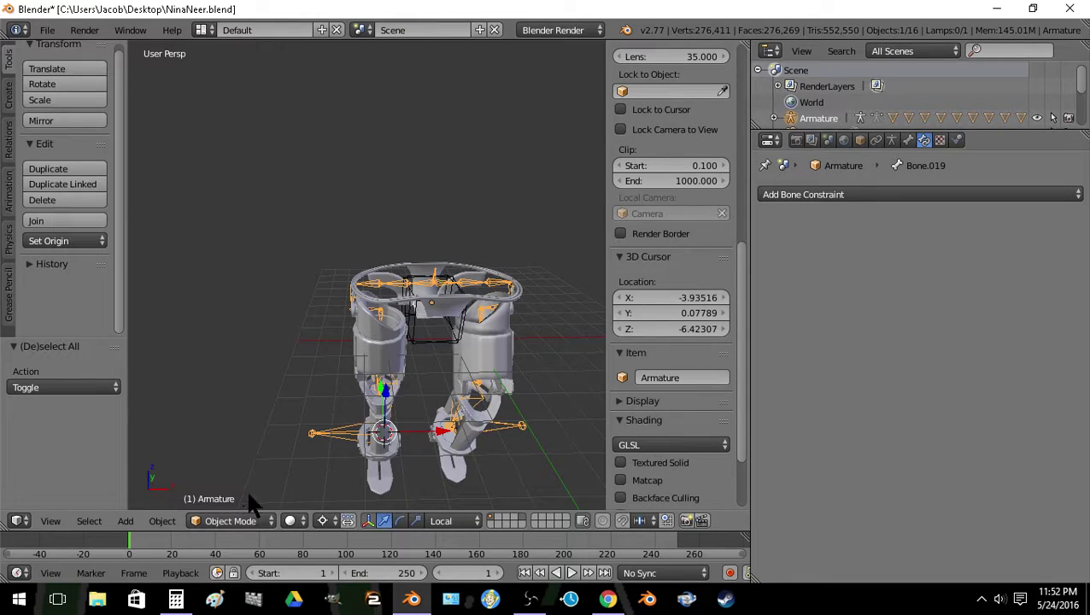
Return to Pose Mode and raise Bone.016 along global Z to bend the leg
click(248, 468)
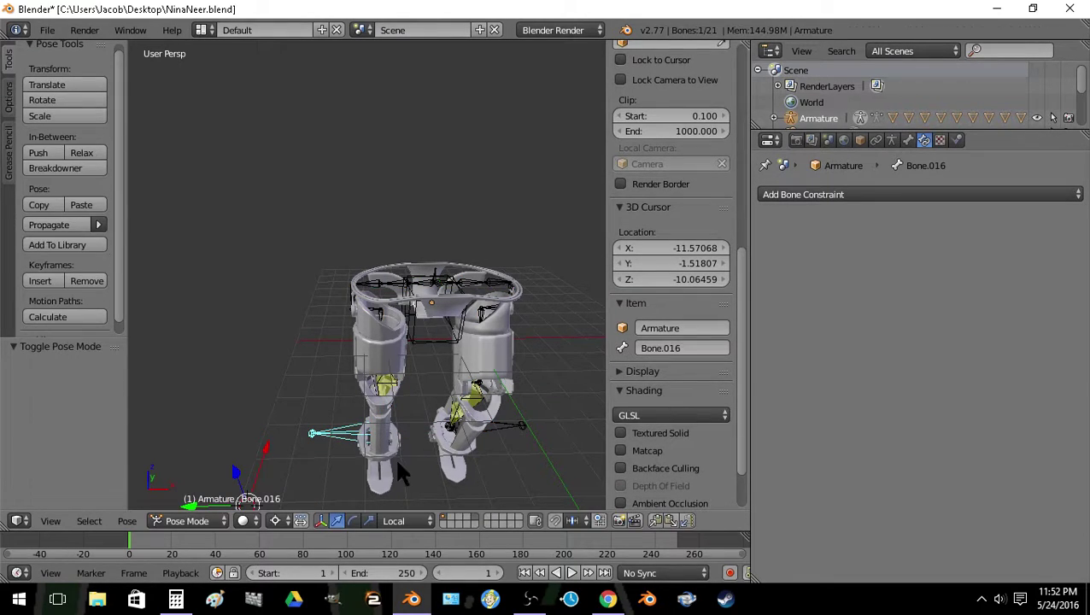
key(g)
key(z)
click(395, 447)
Snap the 3D cursor to the hip bone, Bone.019, and try rotating that bone about global Z
key(a)
right_click(377, 284)
key(shift+s)
click(390, 302)
key(r)
key(z)
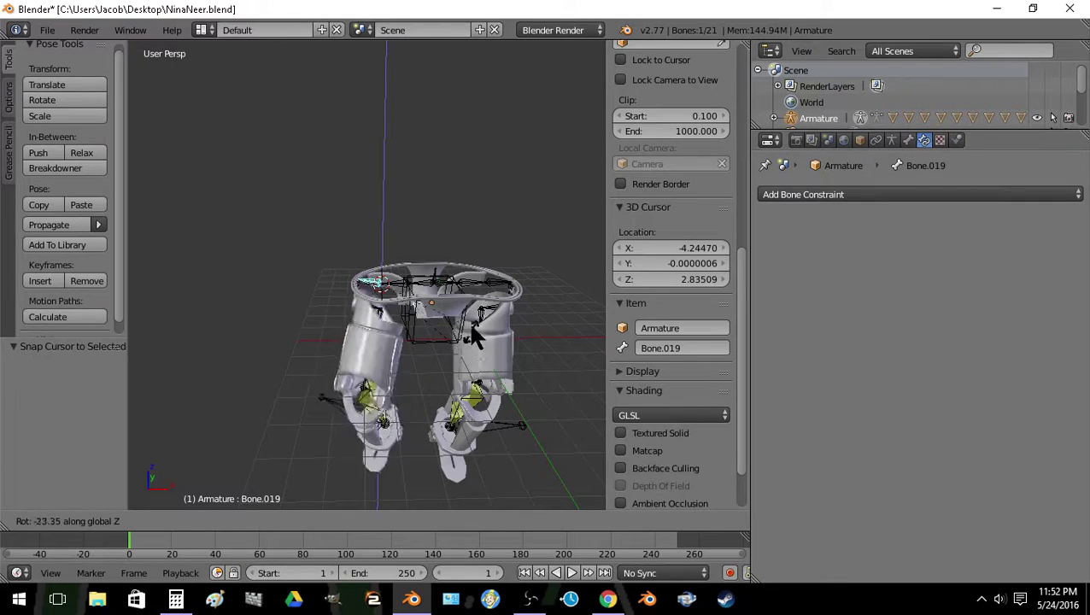
key(Escape)
Snap the 3D cursor to the opposite foot's IK target bone, Bone.015
middle_drag(445, 329, 433, 299)
key(shift+f)
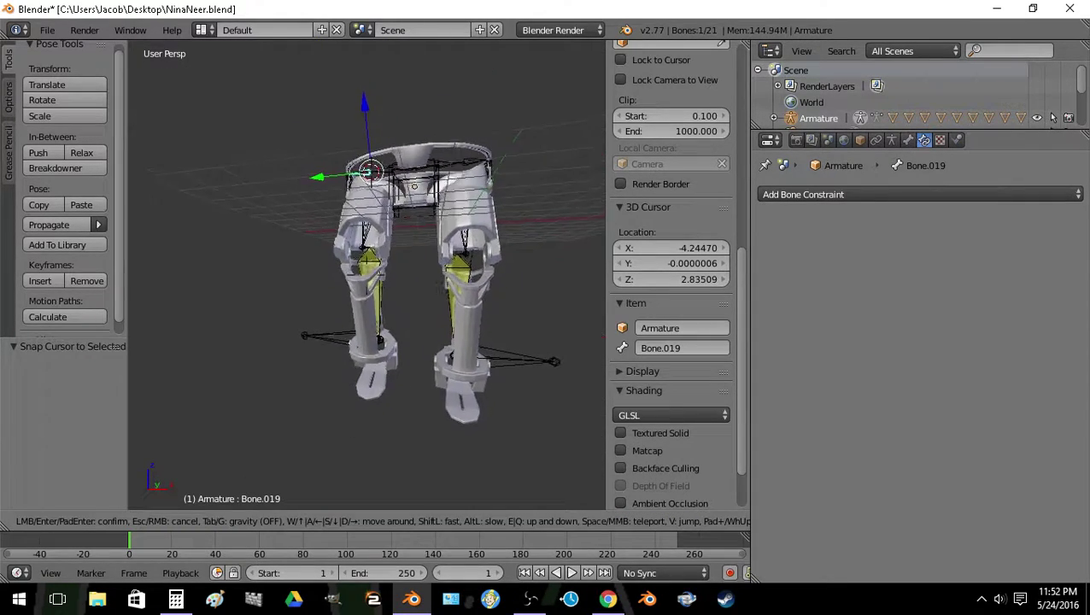
key(w)
click(241, 394)
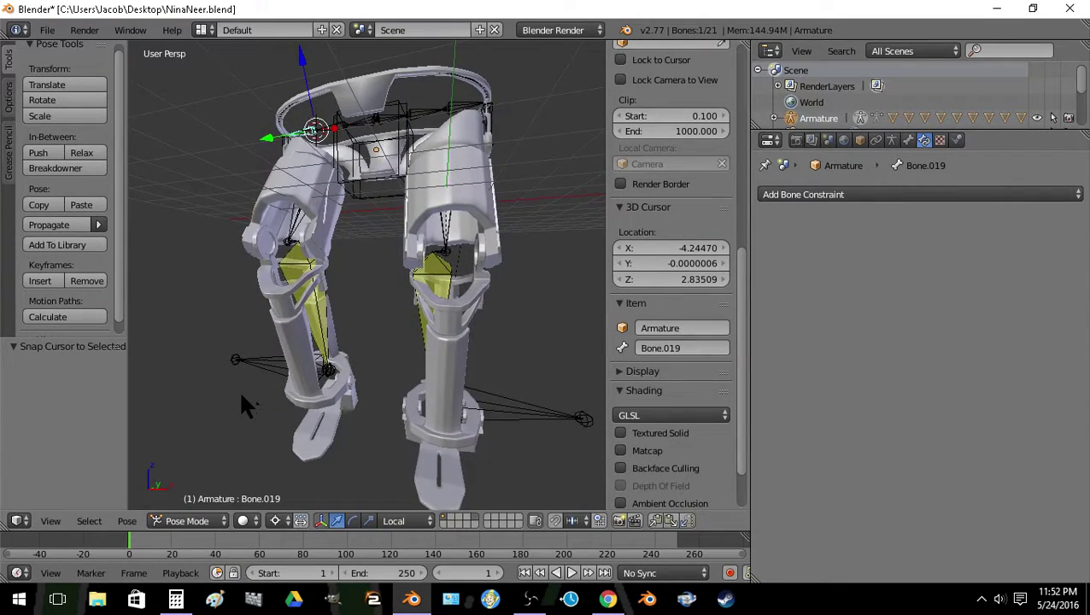
right_click(518, 408)
key(shift+s)
click(518, 428)
key(shift+s)
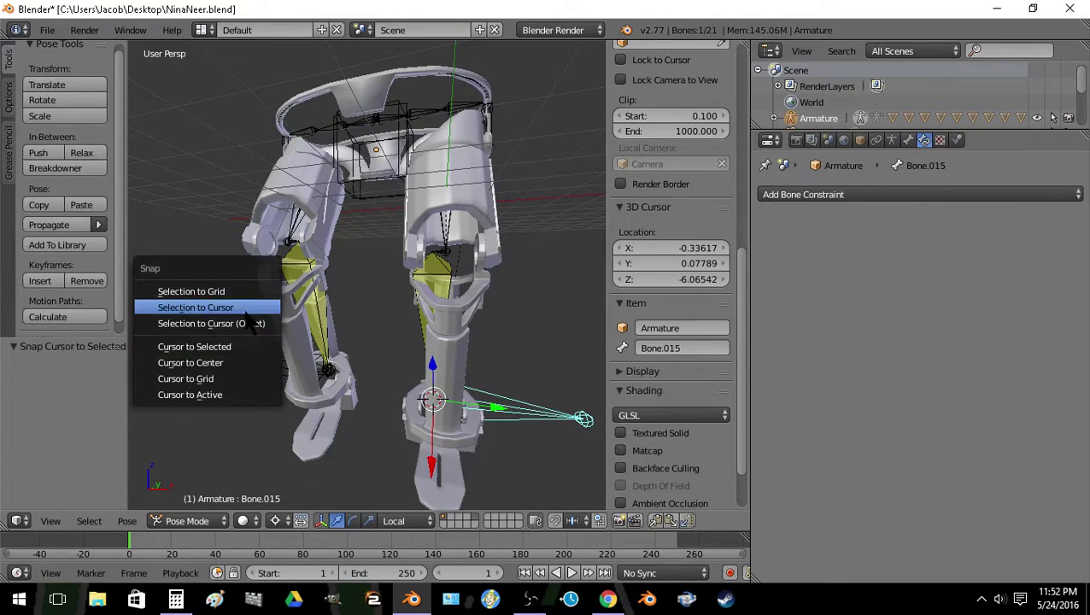
click(244, 310)
Snap Bone.016 to the 3D cursor and move it -3.75 along global X
right_click(260, 371)
key(shift+s)
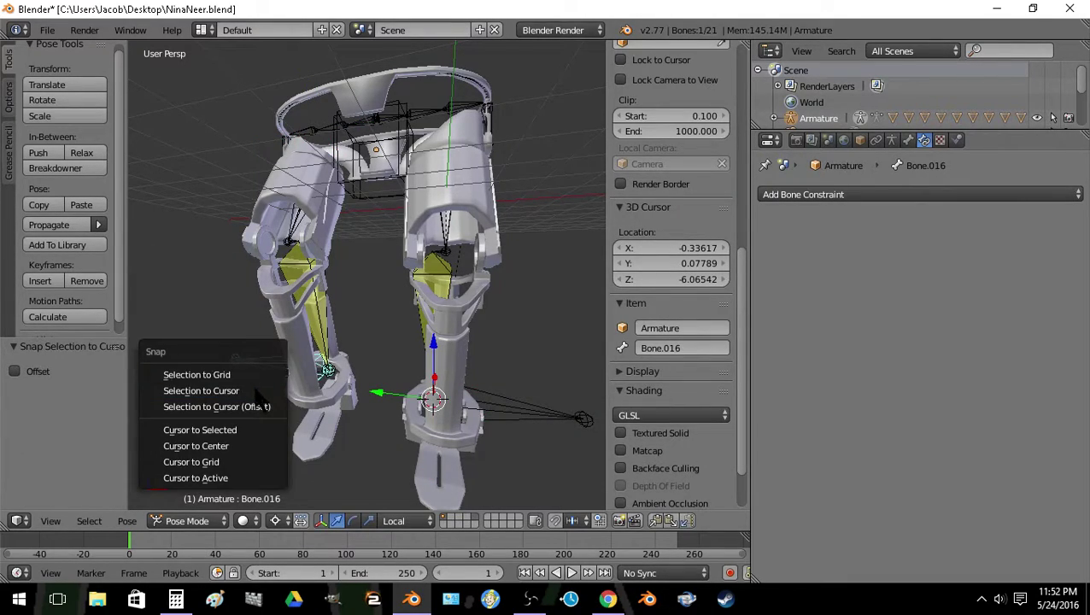
click(255, 391)
key(g)
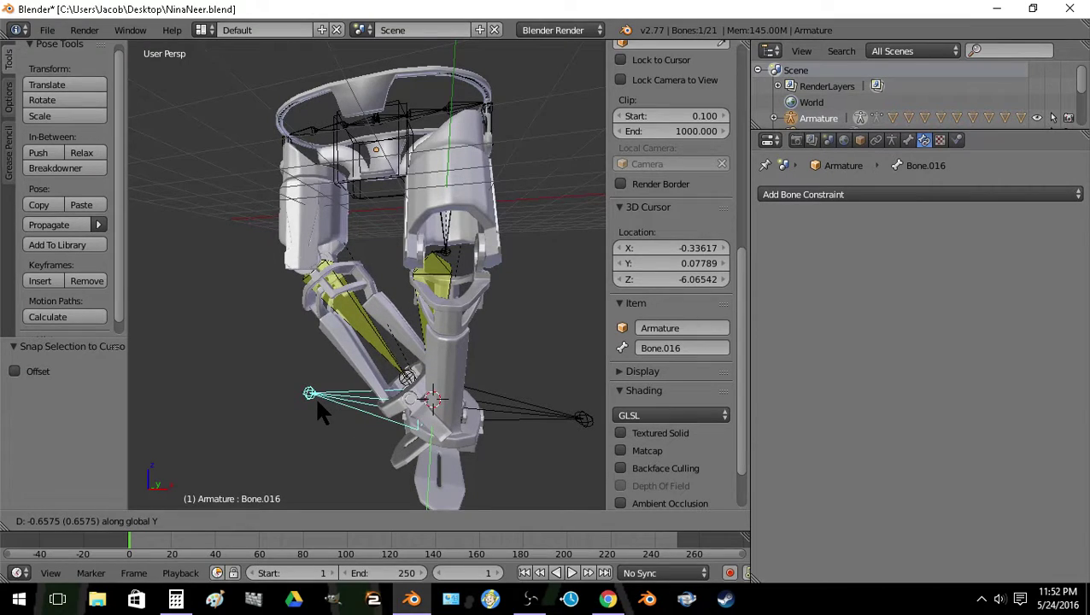
key(x)
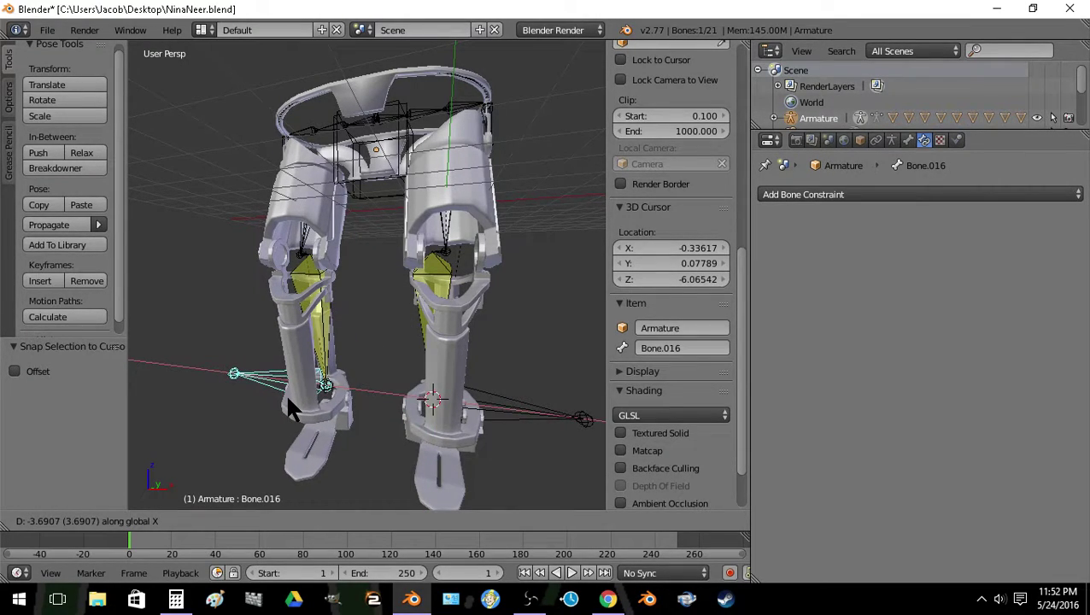
text(-3.75)
key(Return)
key(a)
Snap the 3D cursor to the opposite leg's hip bone, Bone.020
key(shift+f)
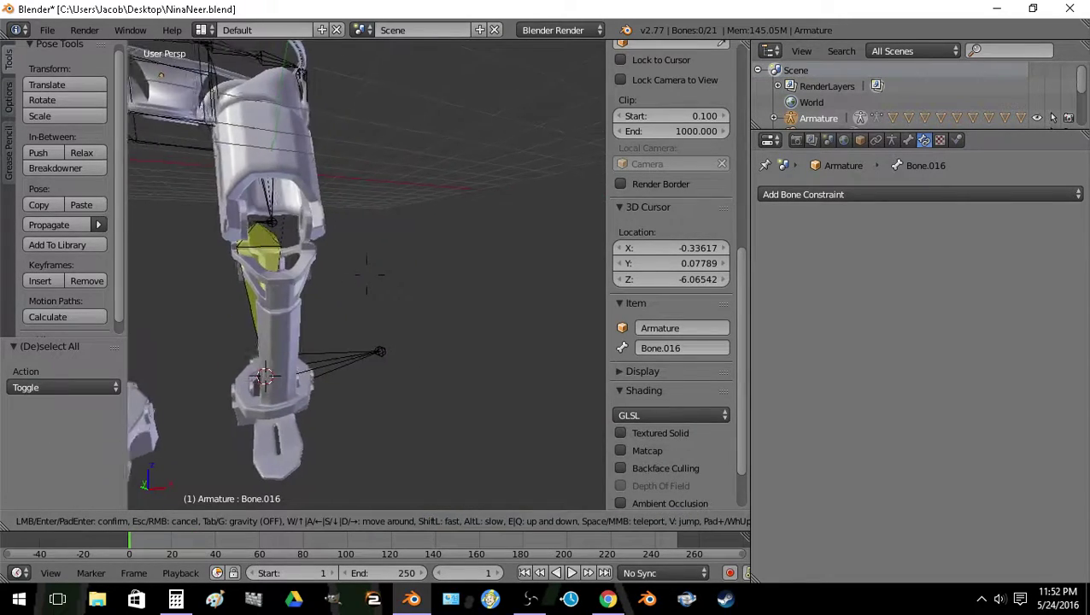
key(a)
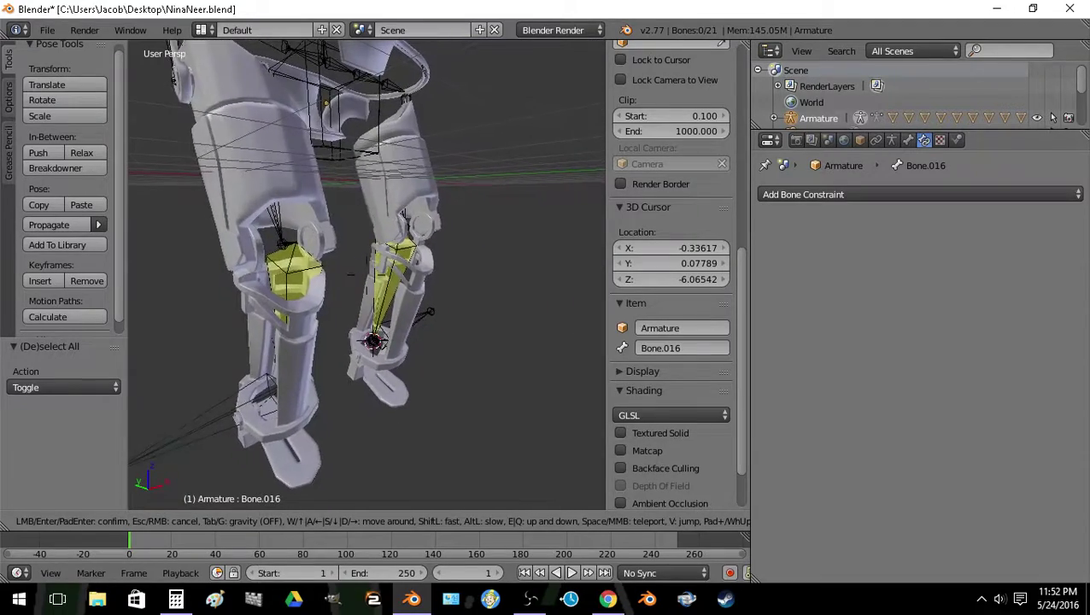
key(s)
key(w)
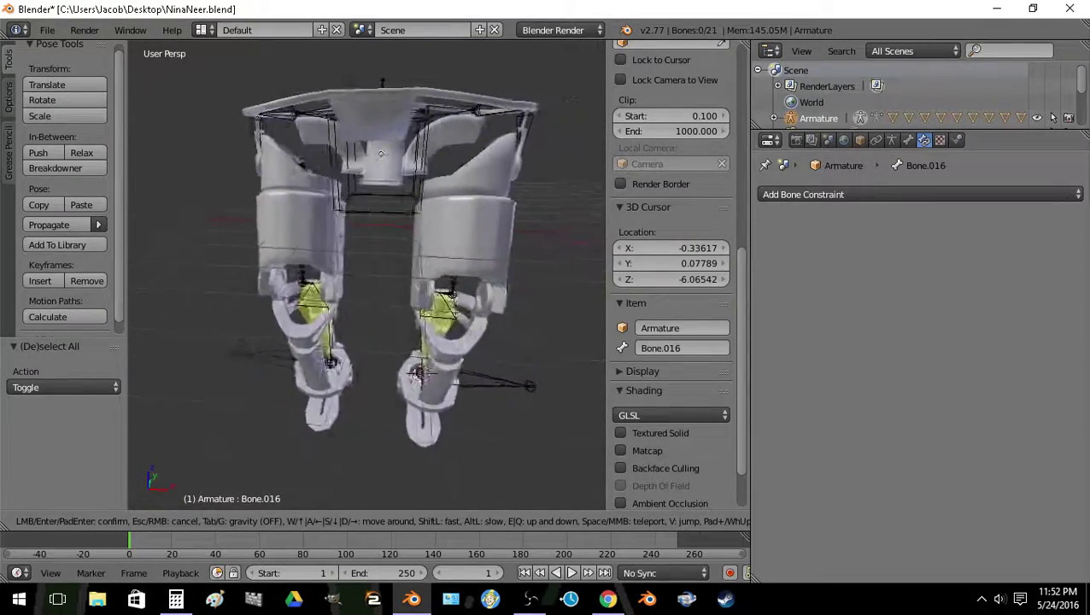
key(s)
click(427, 395)
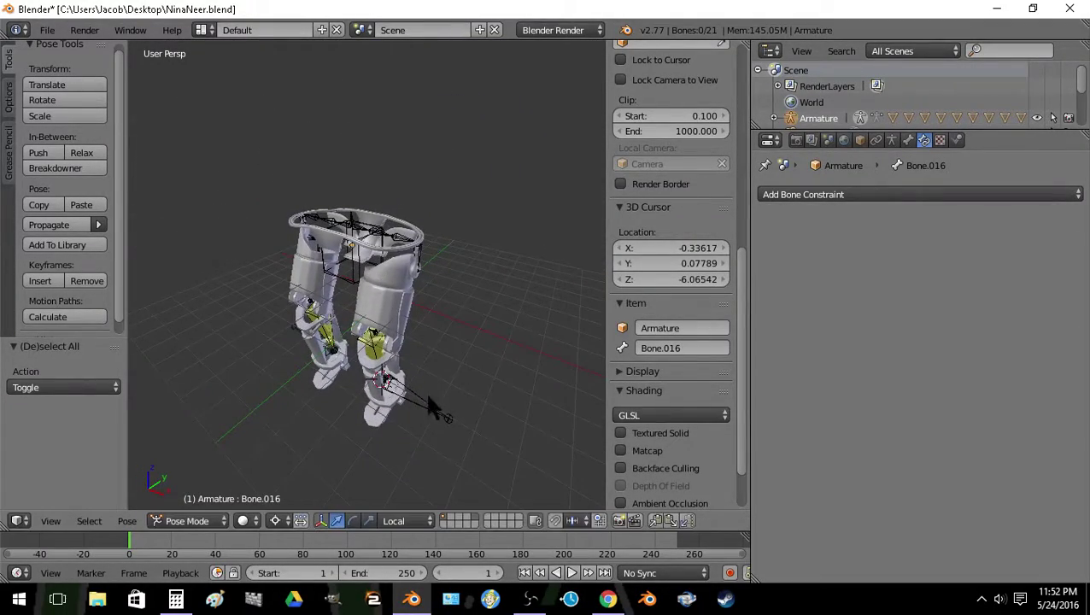
right_click(408, 247)
key(shift+s)
click(419, 308)
Try rotating the hip bone, Bone.020, about global Z
key(r)
key(z)
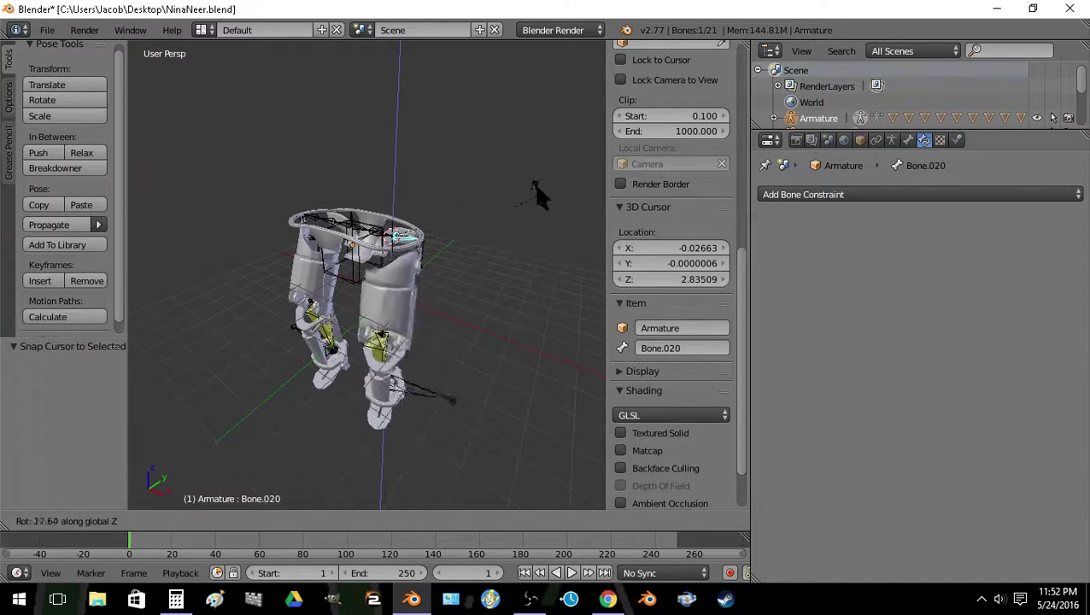
click(485, 321)
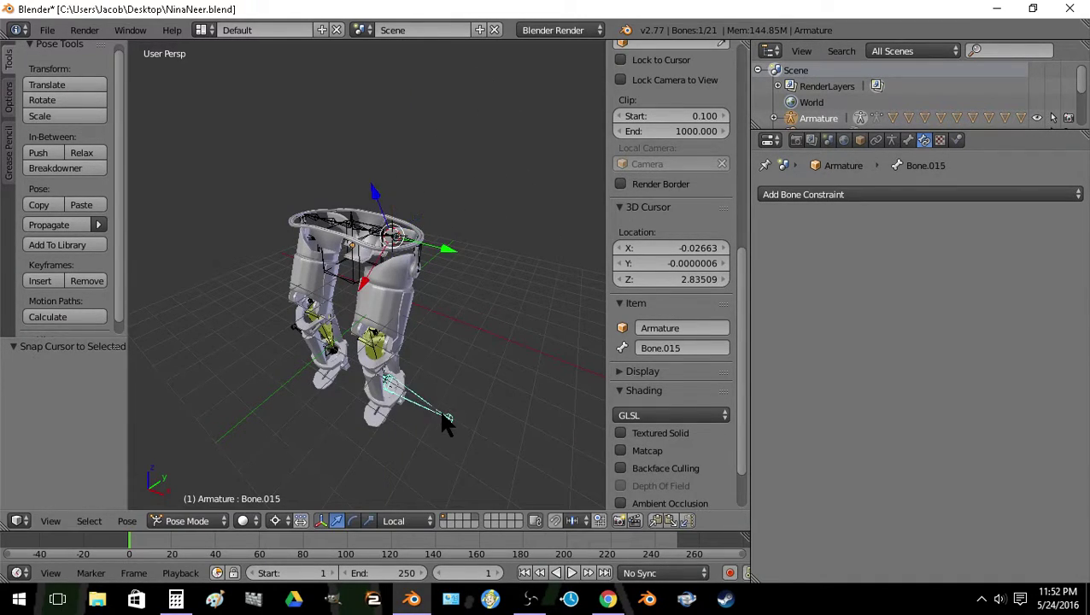
Raise the foot's IK target bone, Bone.015, along global Z, with a second move of about 1.889
key(g)
key(z)
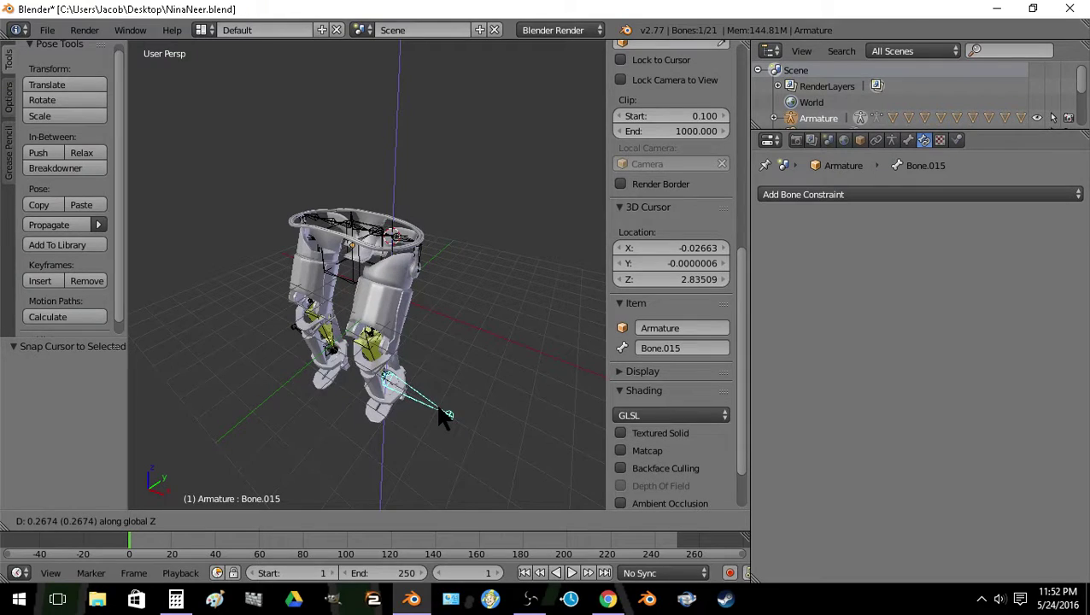
click(438, 406)
key(shift+f)
key(w)
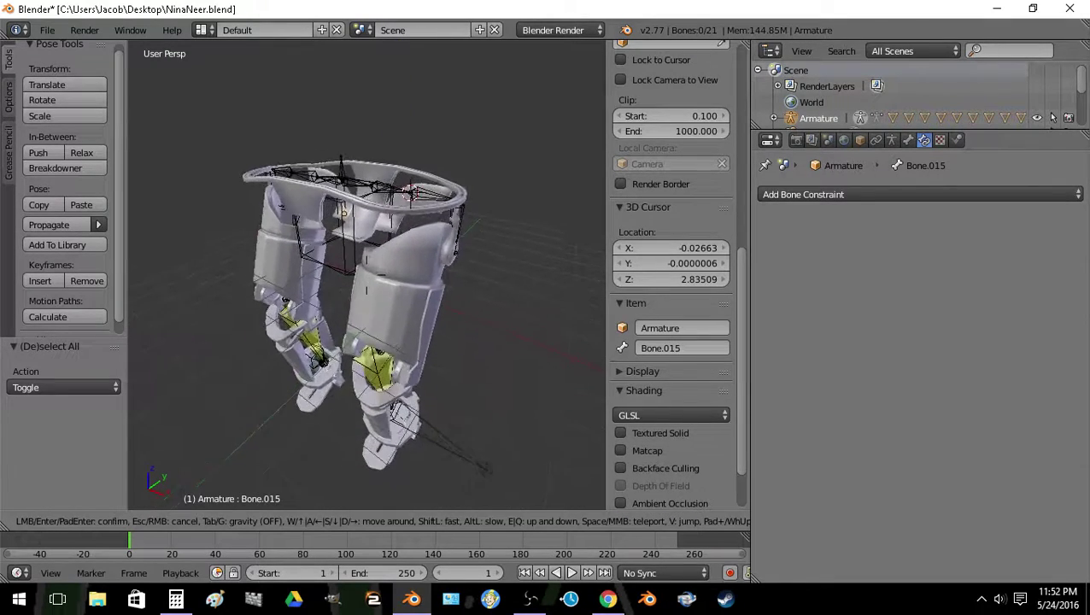
click(456, 376)
right_click(455, 377)
key(g)
key(z)
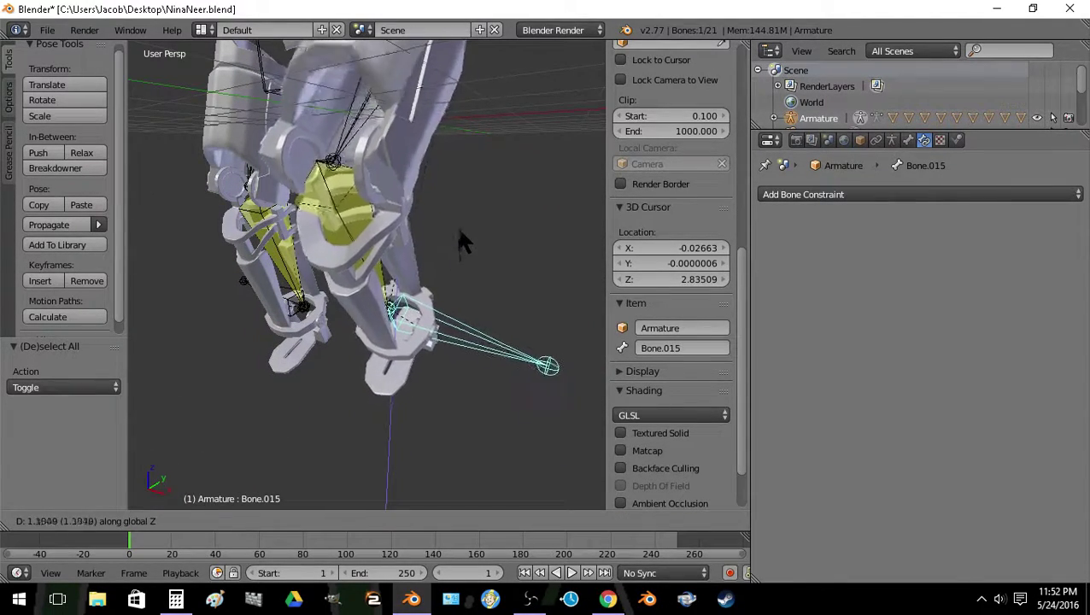
click(459, 157)
Try moving the foot's IK target bone, Bone.015, along global Y to test how the leg bends
key(g)
key(y)
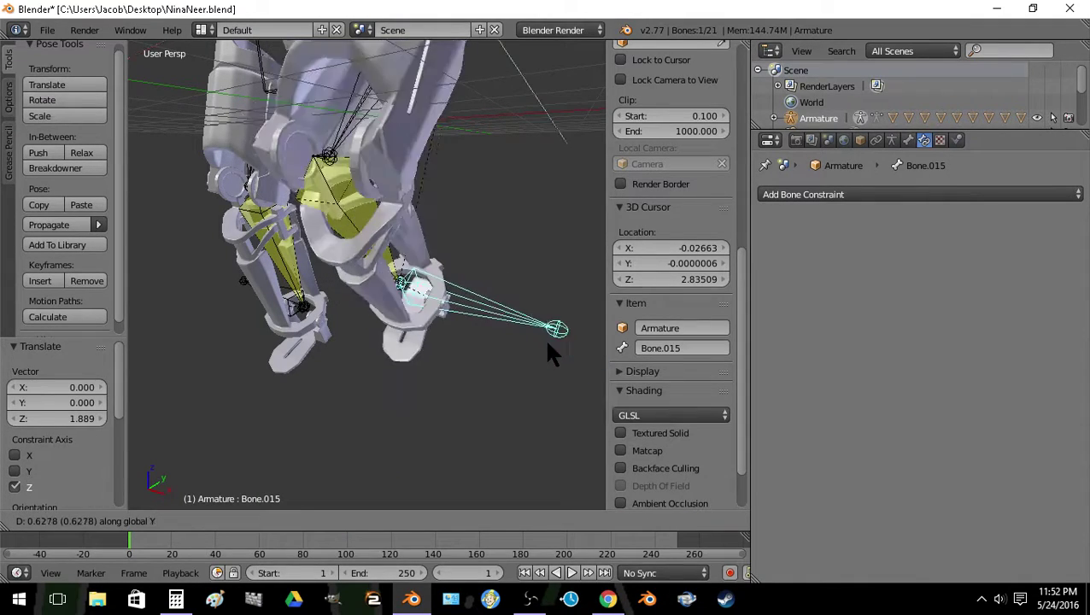
right_click(457, 328)
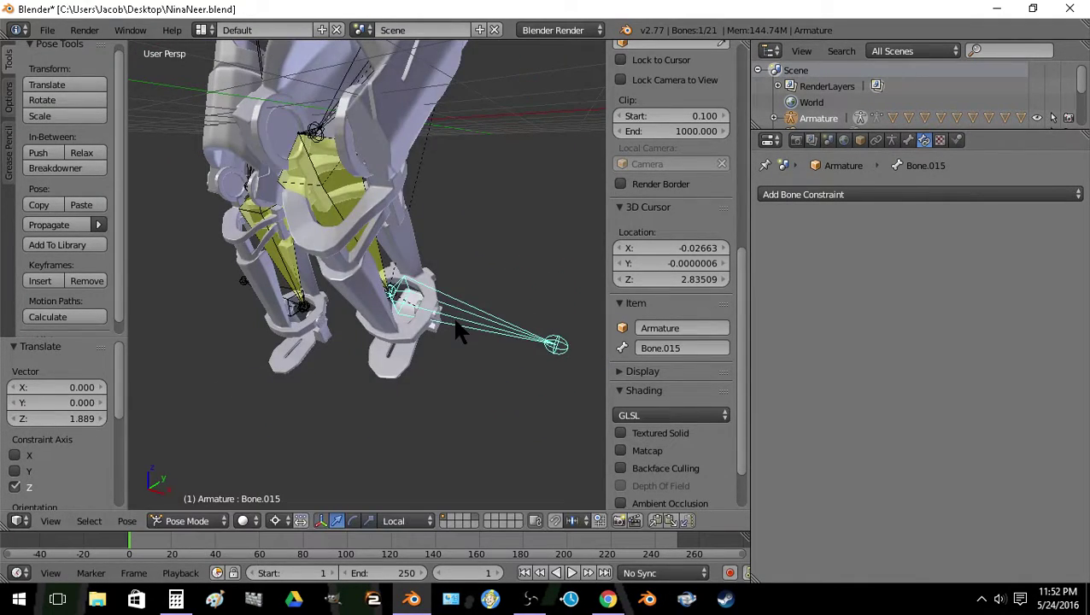
key(shift+f)
key(s)
click(397, 277)
key(g)
key(y)
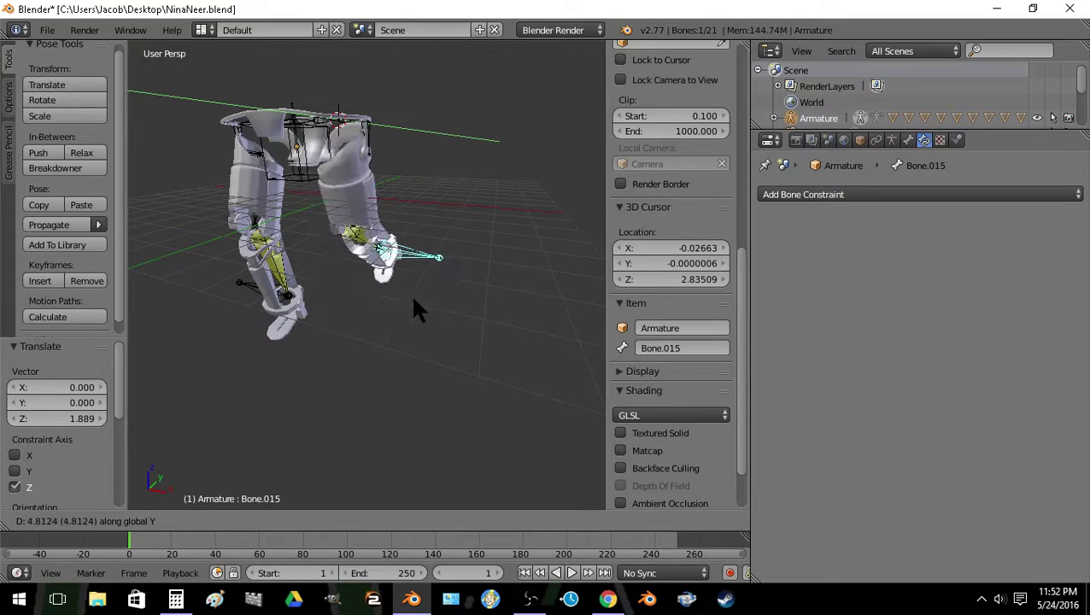
right_click(374, 296)
click(372, 294)
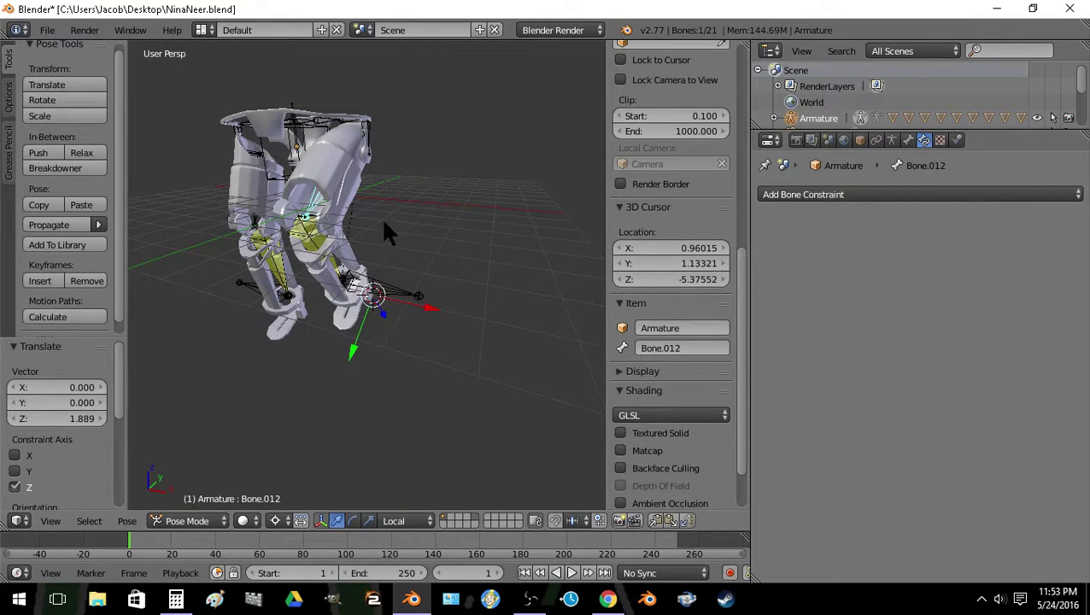
Limit inverse kinematics rotation around Y to between -90° and 90° on the thigh bones Bone.011 and Bone.004
click(908, 140)
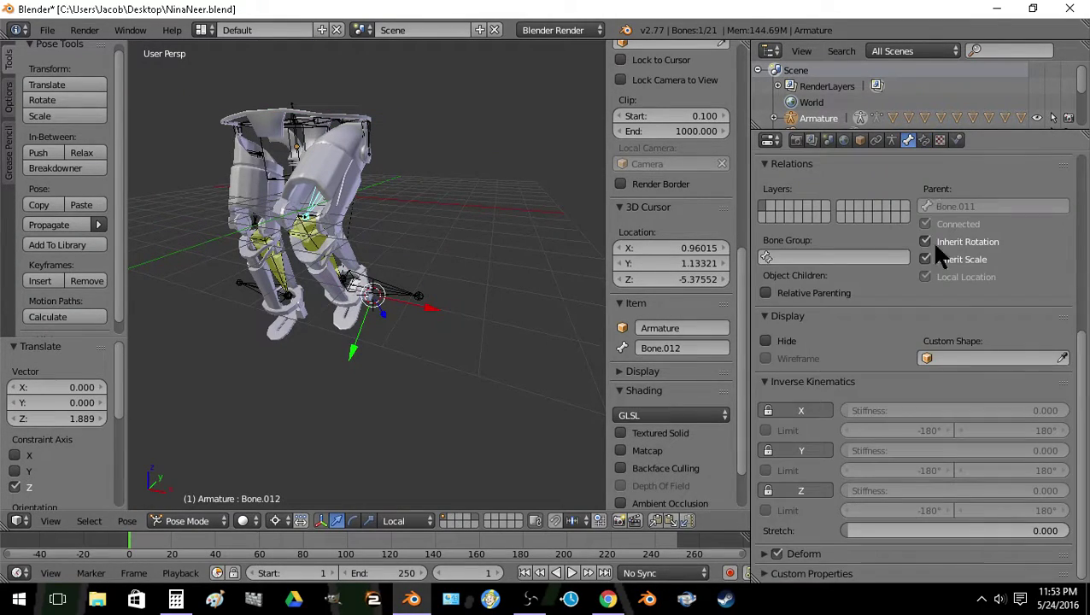
key(z)
right_click(337, 163)
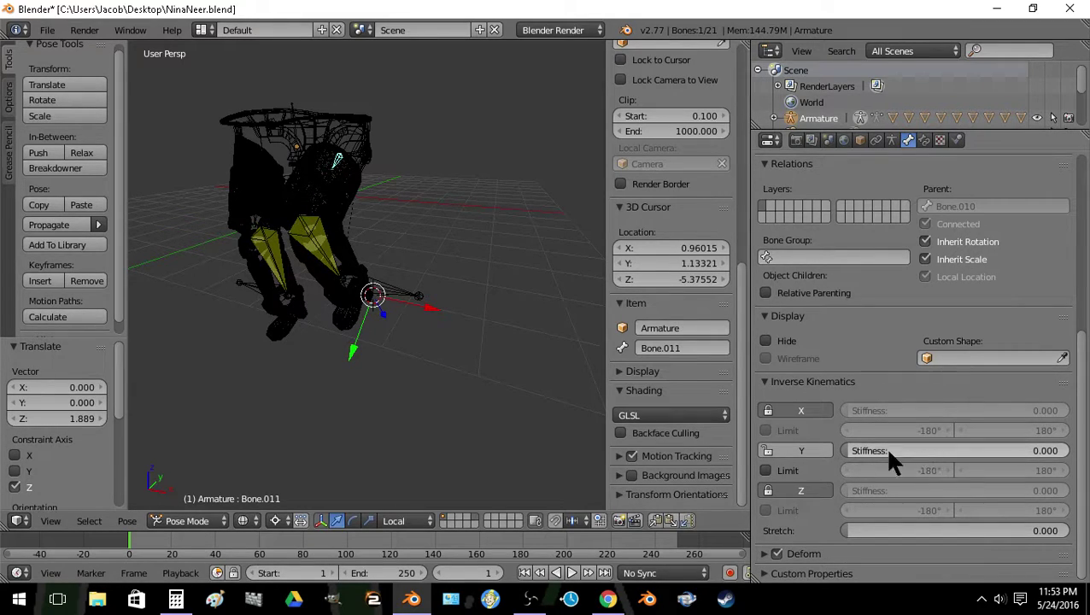
click(766, 471)
click(893, 469)
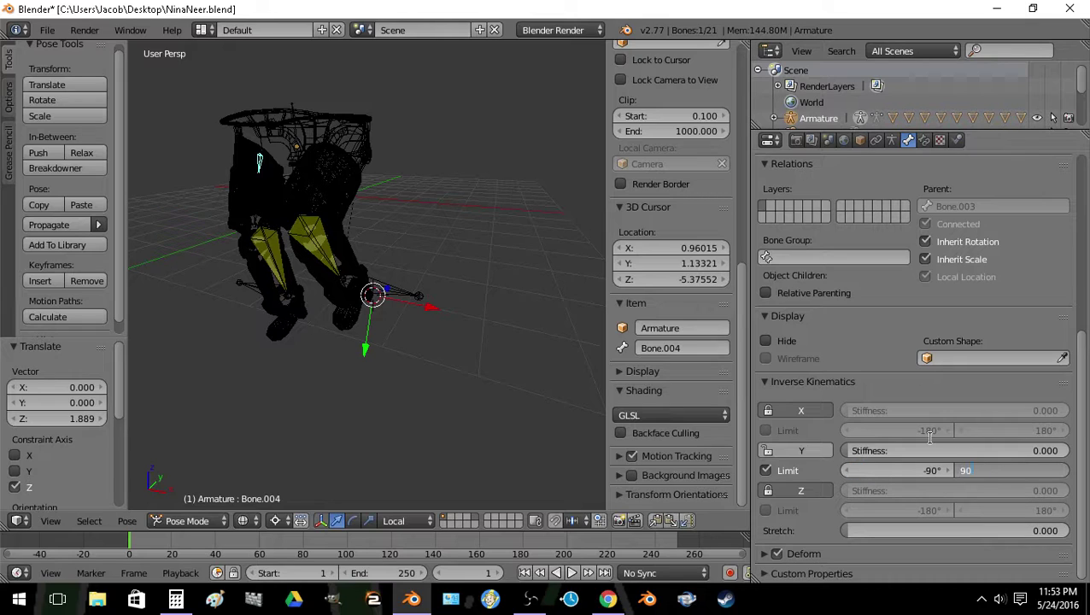
Try moving the IK target bone, Bone.015, along global Z in solid view to test the limited leg
key(z)
right_click(386, 294)
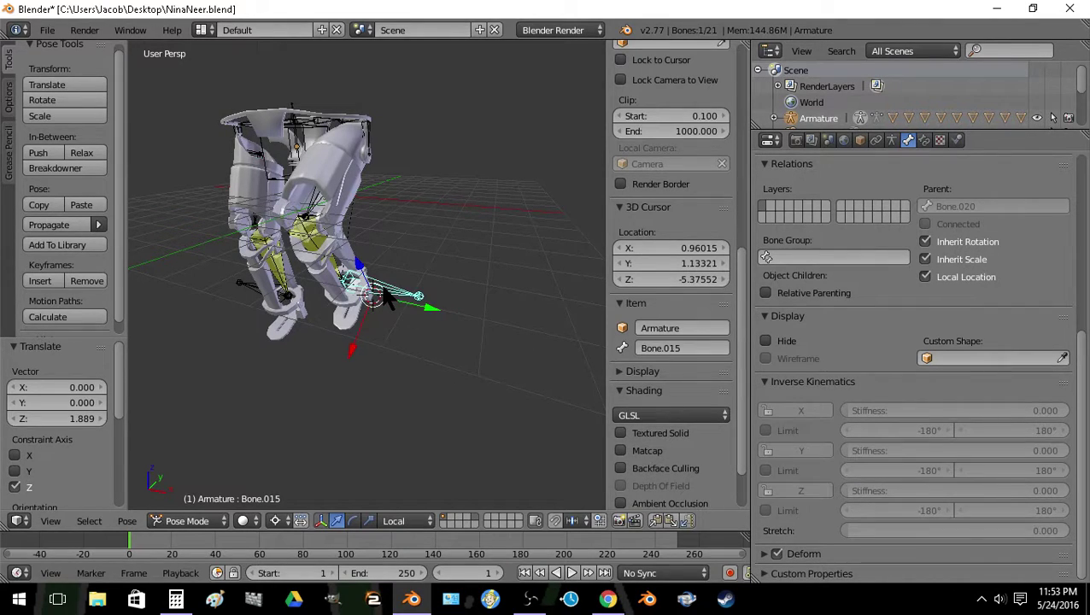
key(g)
key(z)
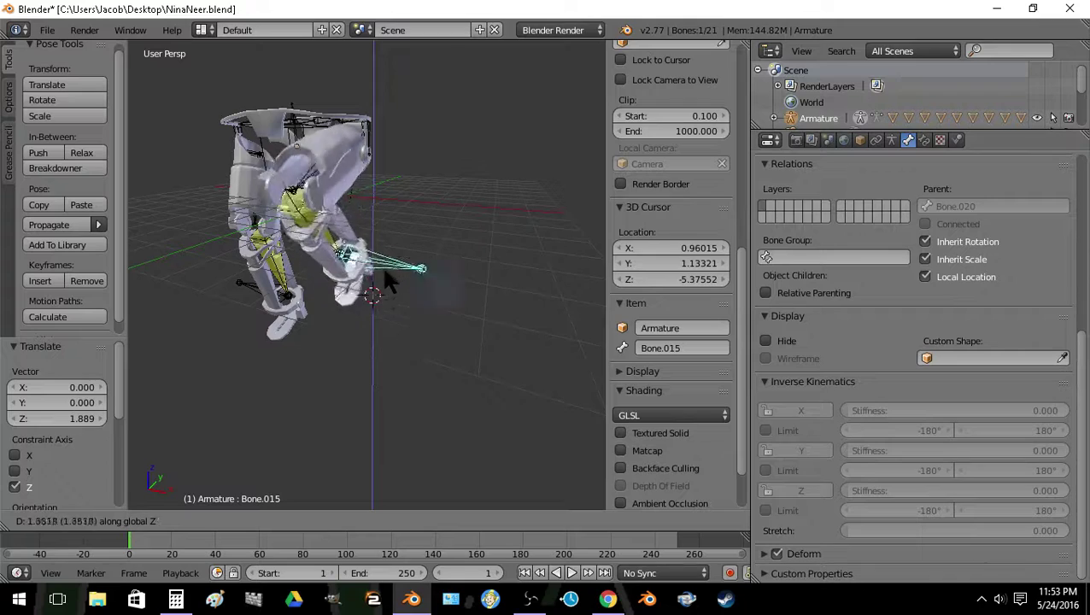
right_click(382, 333)
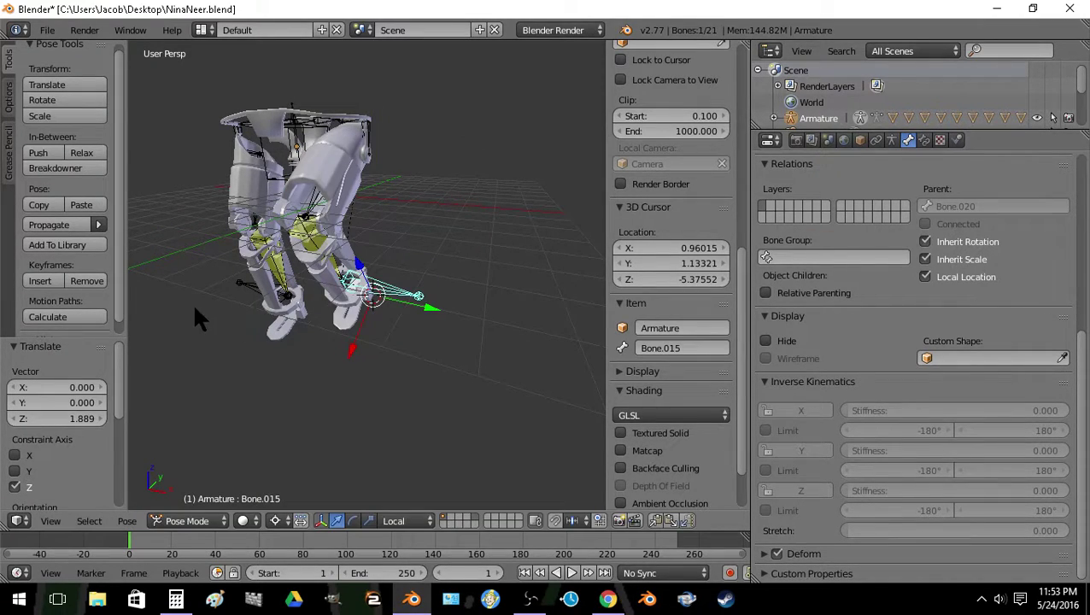
Move the IK target bones of both feet together along global Z to test both legs, and deselect them
shift+right_click(242, 285)
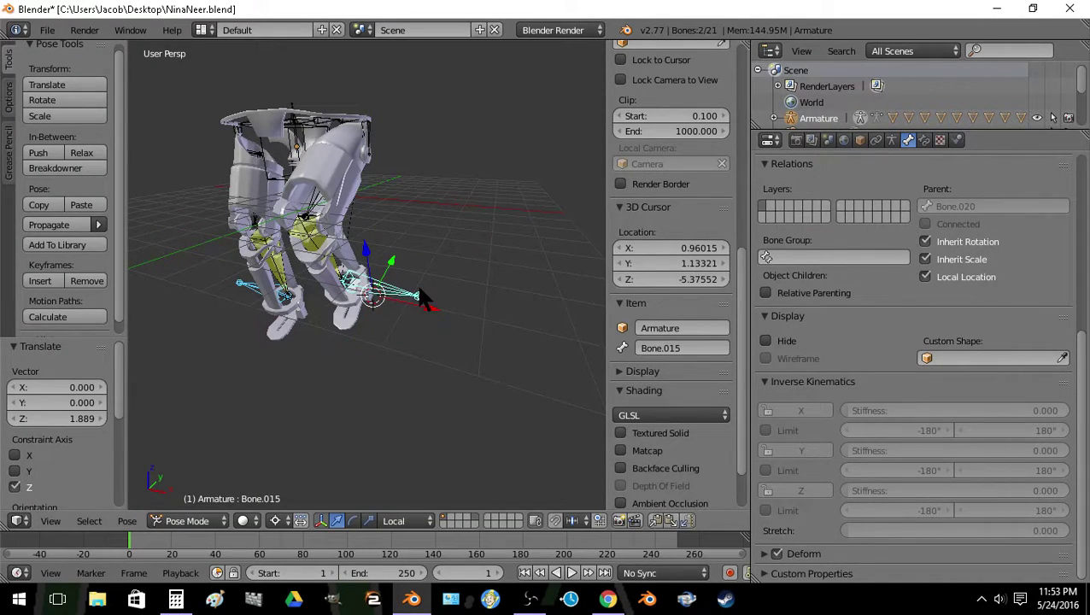
key(g)
key(z)
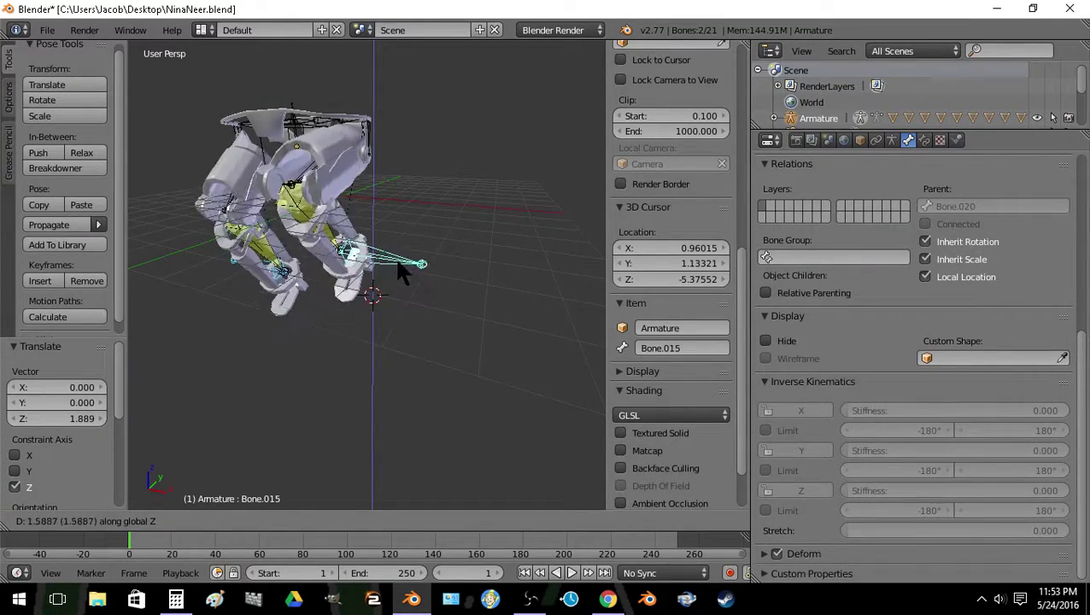
click(398, 303)
key(a)
Snap the 3D cursor to the thigh-side joint of hip bone Bone.010 in Edit Mode
right_click(403, 293)
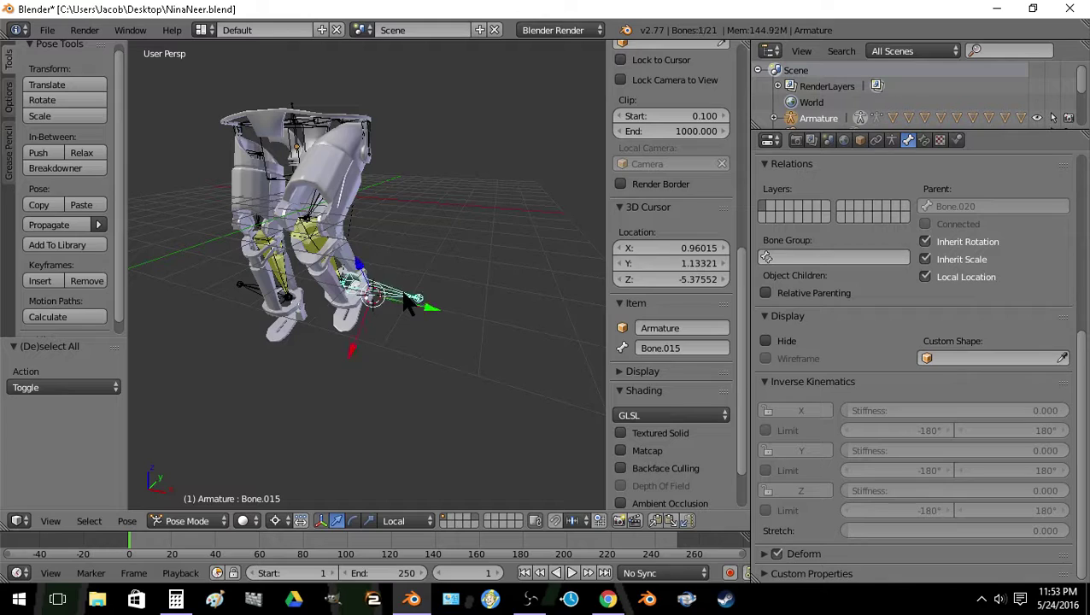
key(shift+f)
key(w)
key(a)
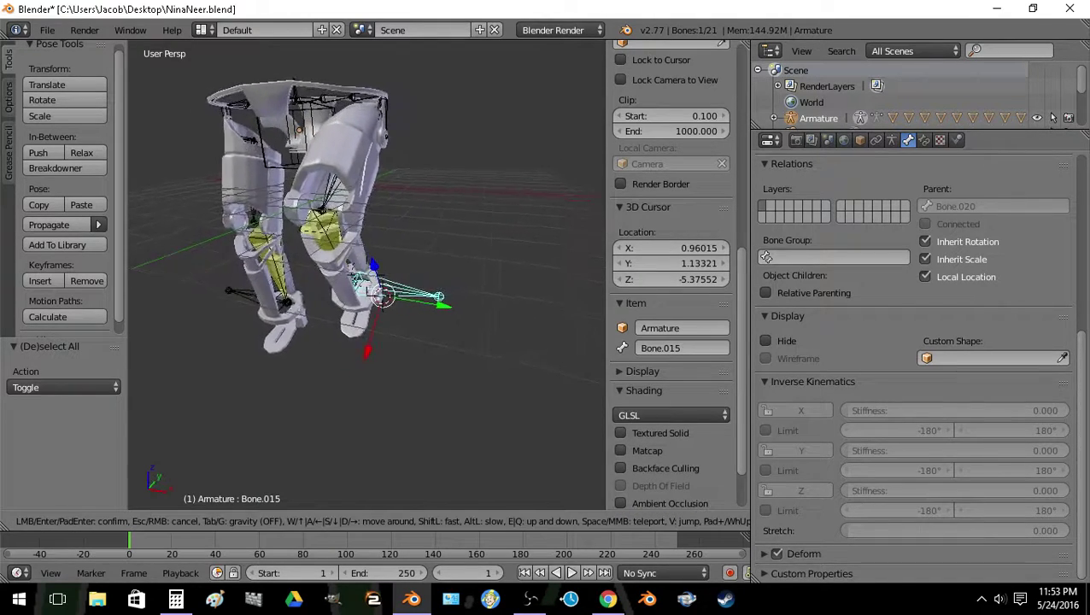
click(367, 273)
key(z)
right_click(376, 177)
key(Tab)
key(shift+s)
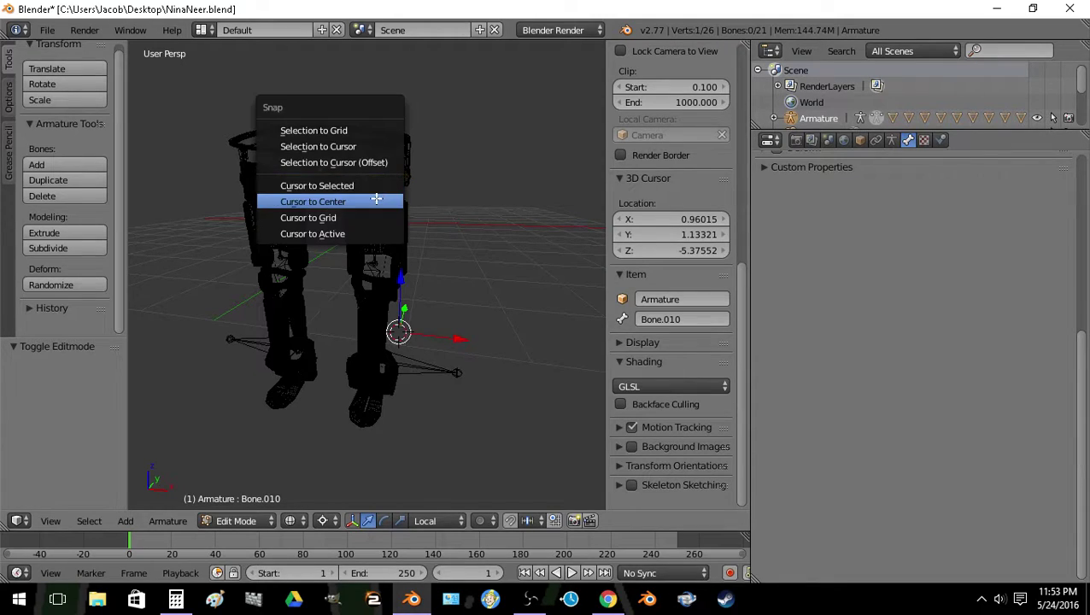
click(376, 183)
Snap Bone.015 to the 3D cursor in Pose Mode and move it -7.845 along global Z
key(ctrl+Tab)
key(shift+s)
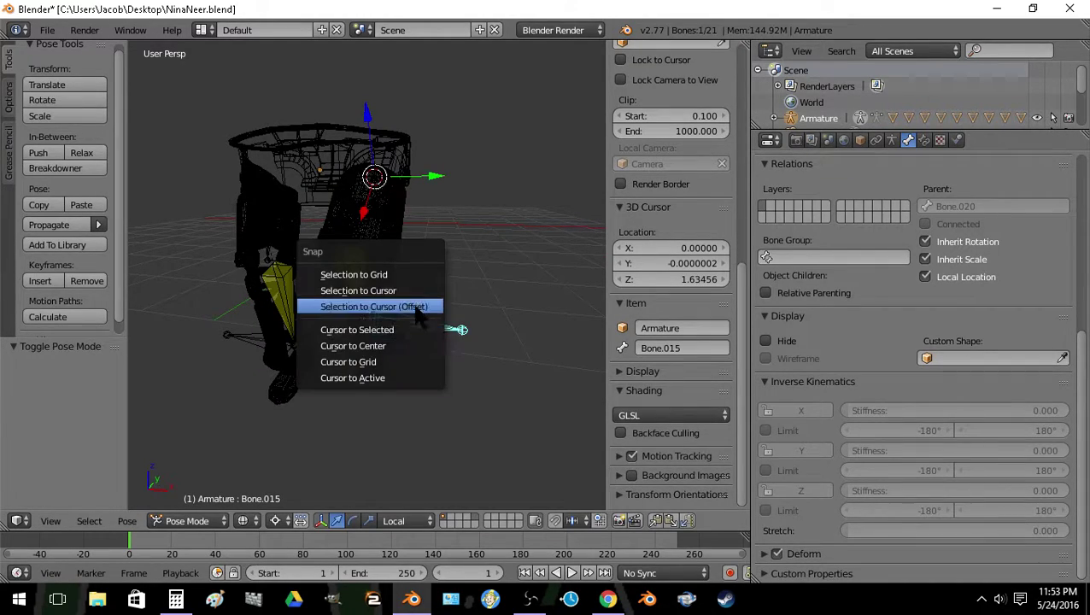
click(416, 293)
key(g)
key(z)
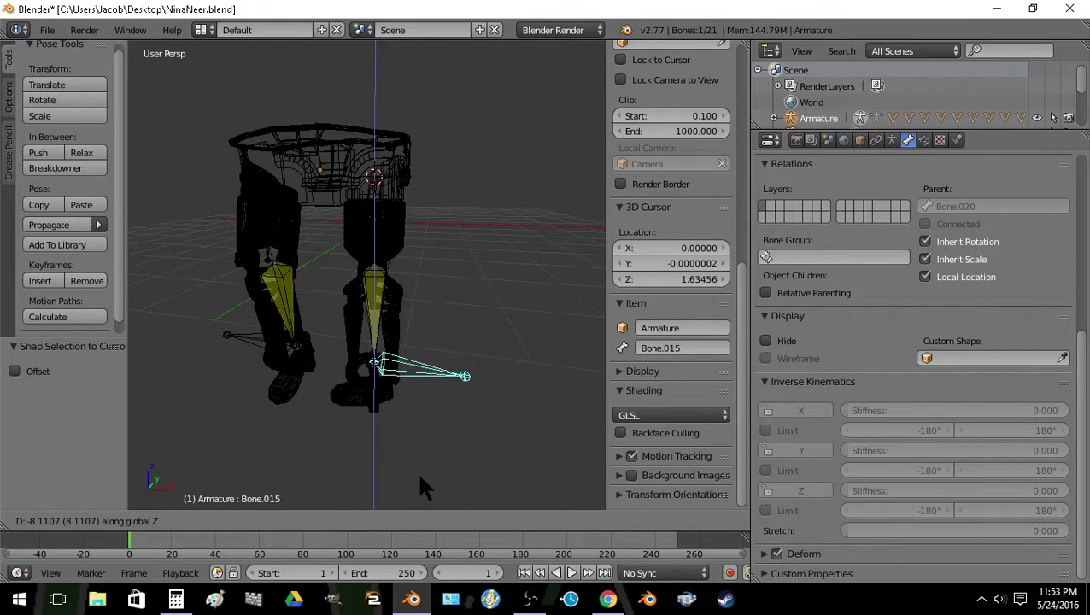
click(416, 465)
key(z)
Set the minimum Y-axis inverse kinematics limit of the knee bone, Bone.013, to -90°
key(shift+f)
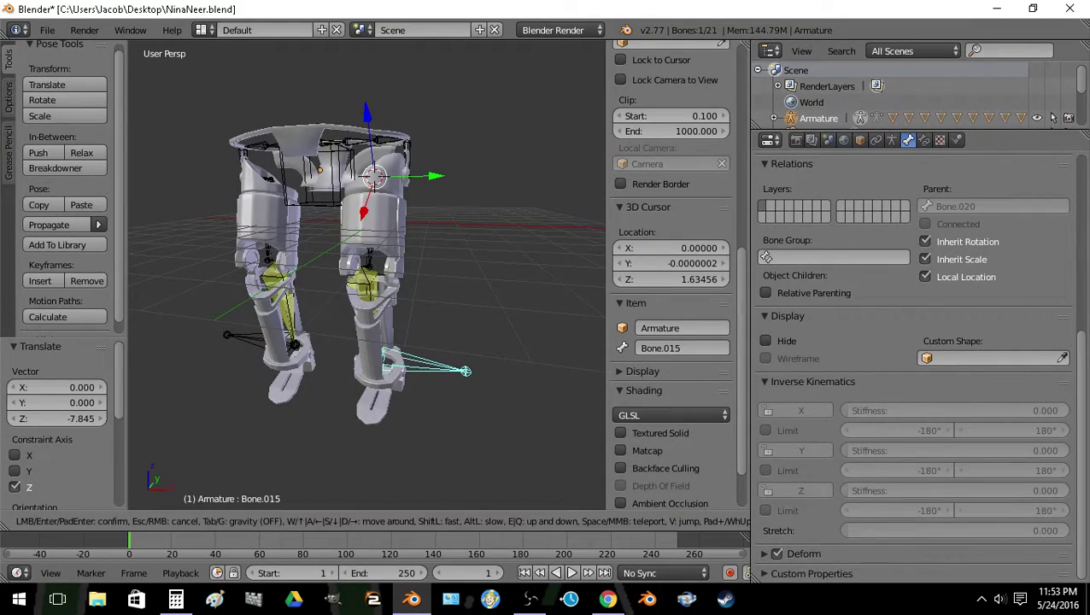
key(w)
click(364, 270)
key(z)
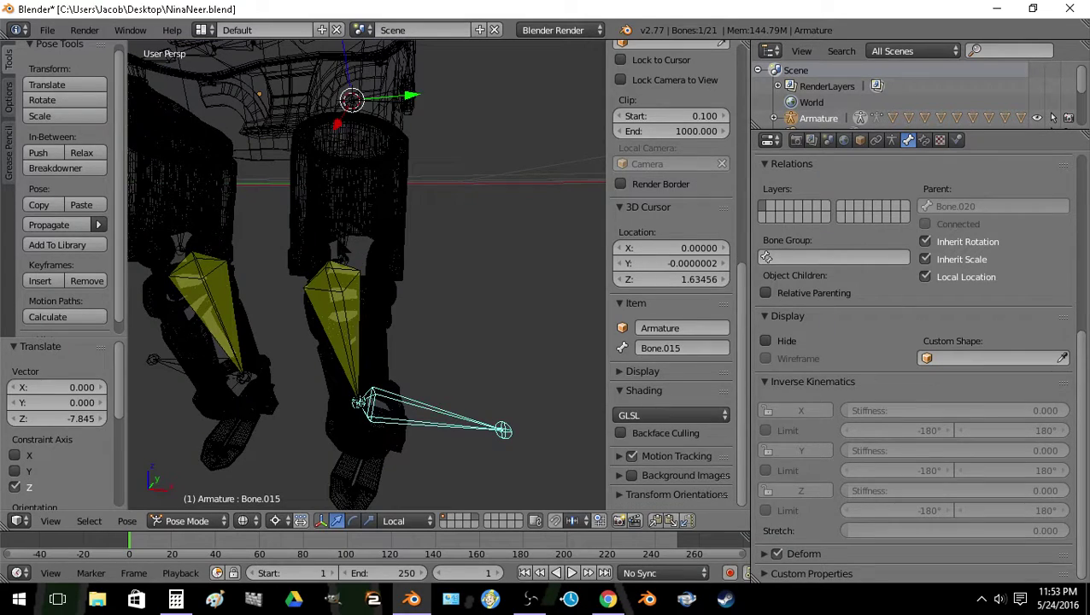
right_click(345, 203)
right_click(336, 307)
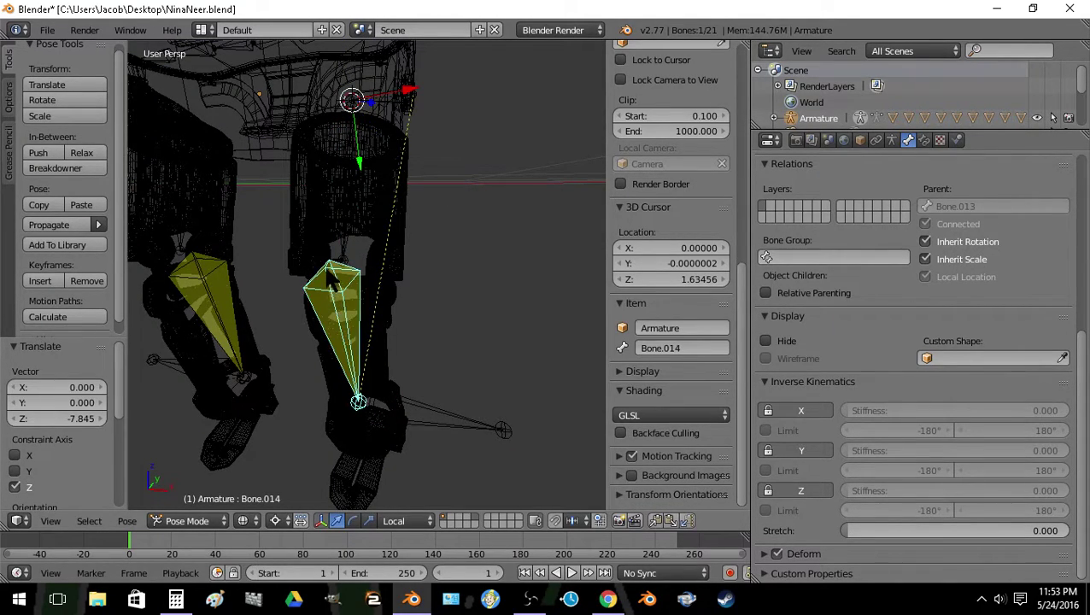
right_click(338, 262)
right_click(338, 260)
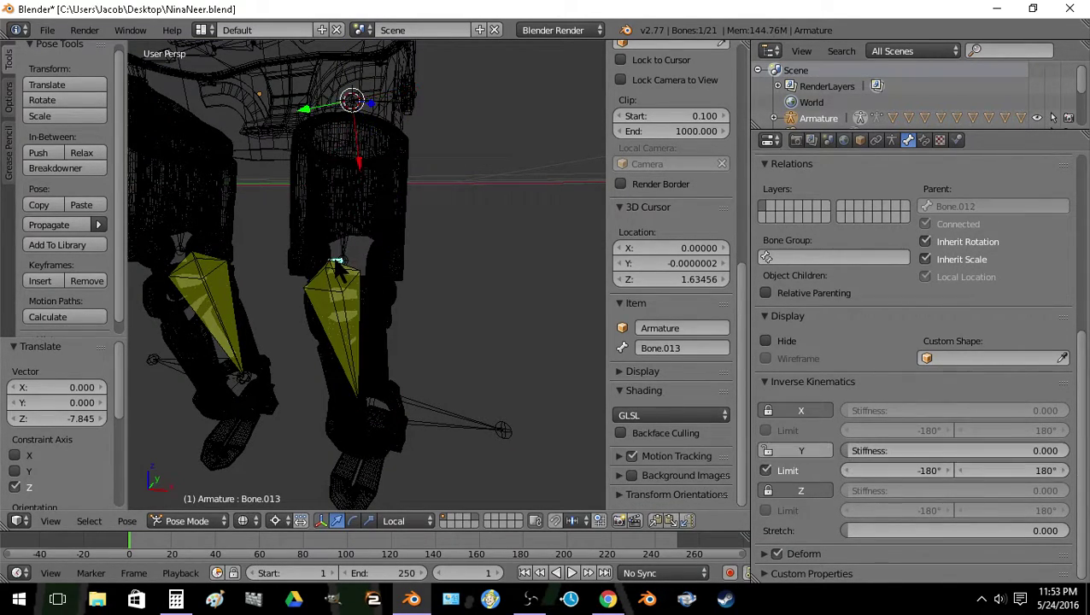
key(shift+f)
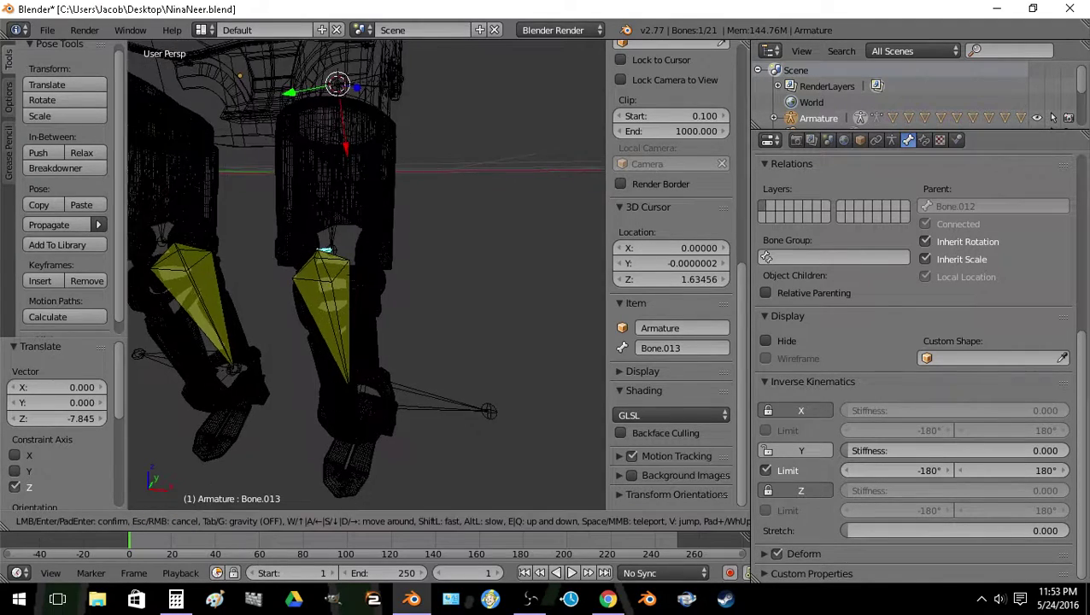
key(d)
click(367, 274)
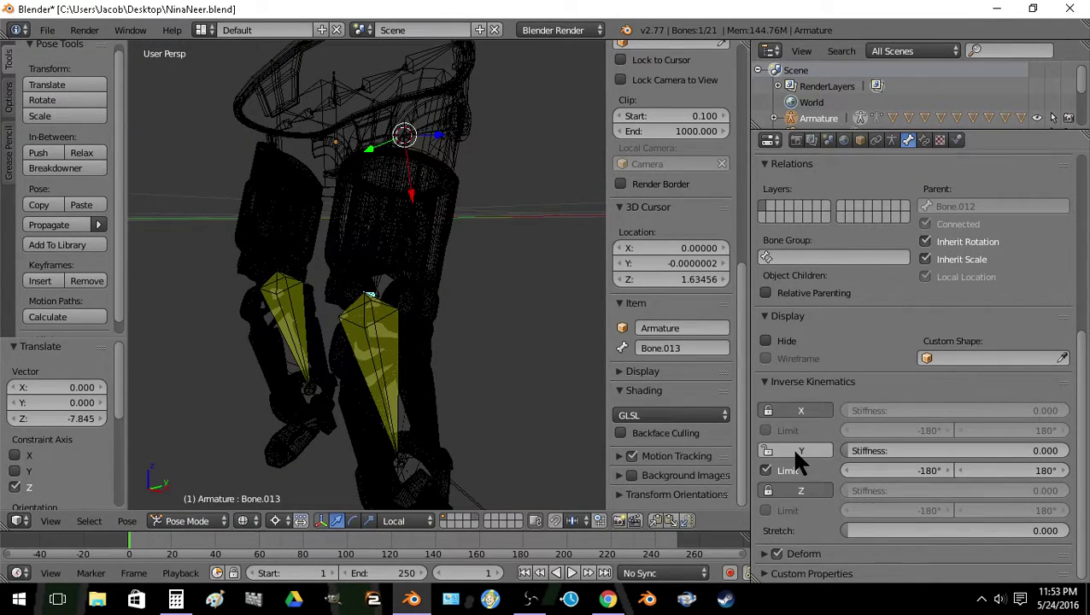
click(907, 470)
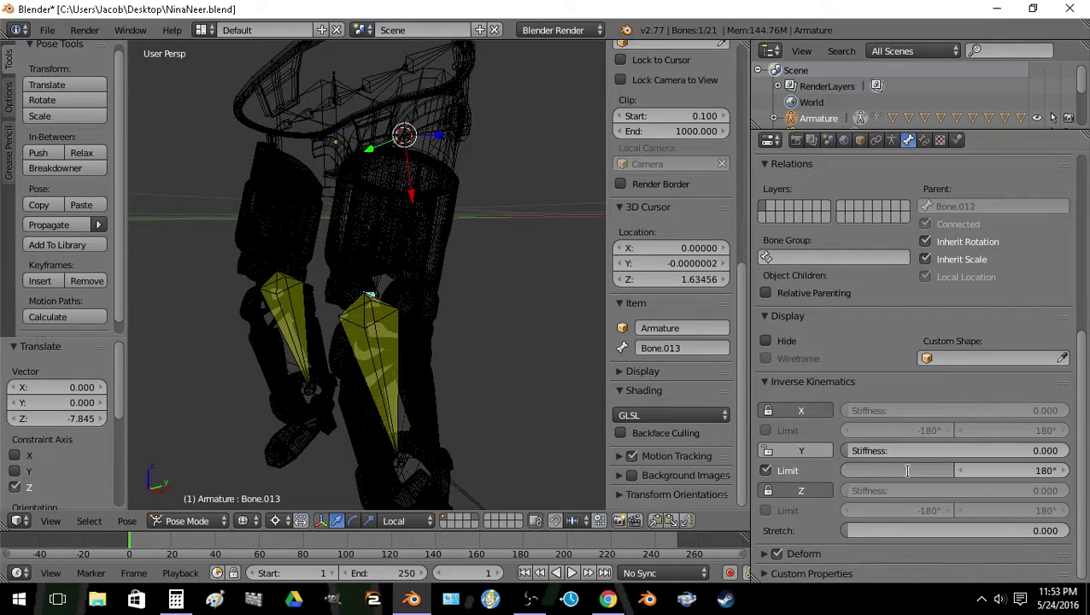
text(-90)
key(Return)
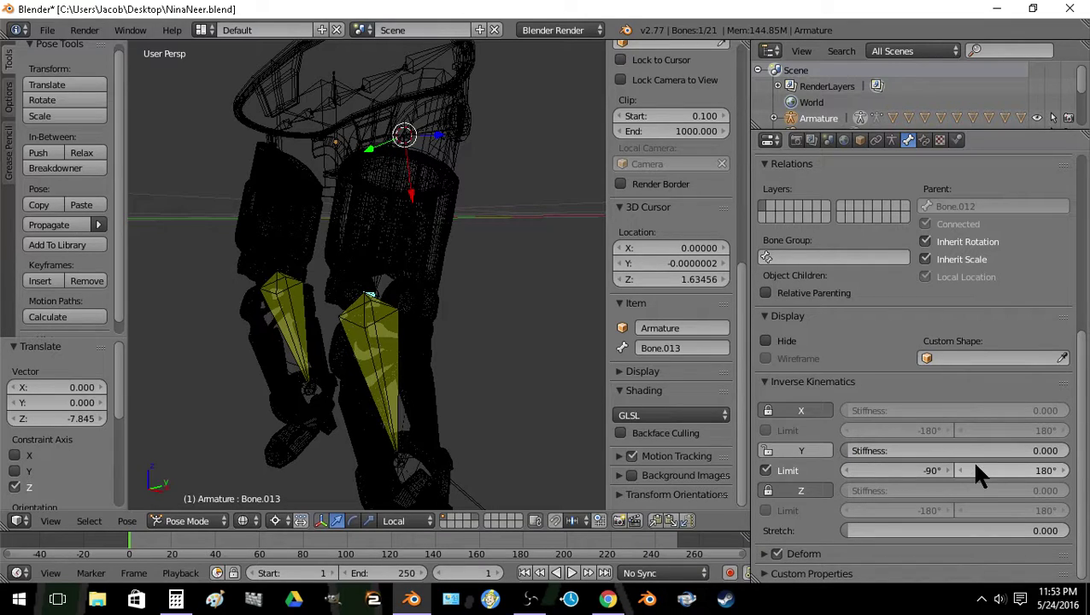
Try rotating the knee bone, Bone.013, with the leg shown in solid view
key(z)
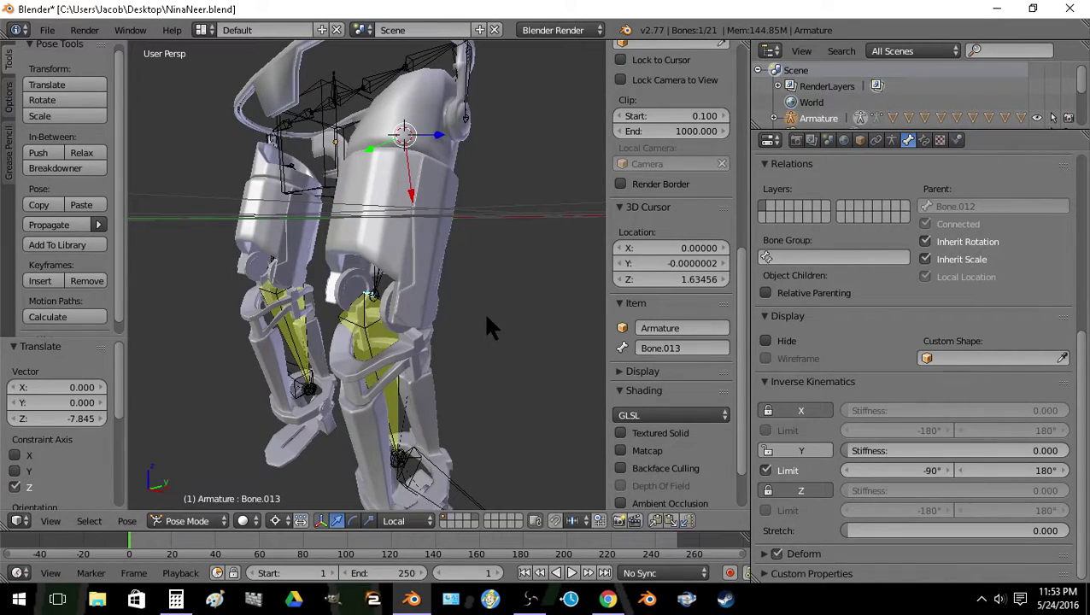
key(r)
key(Escape)
key(z)
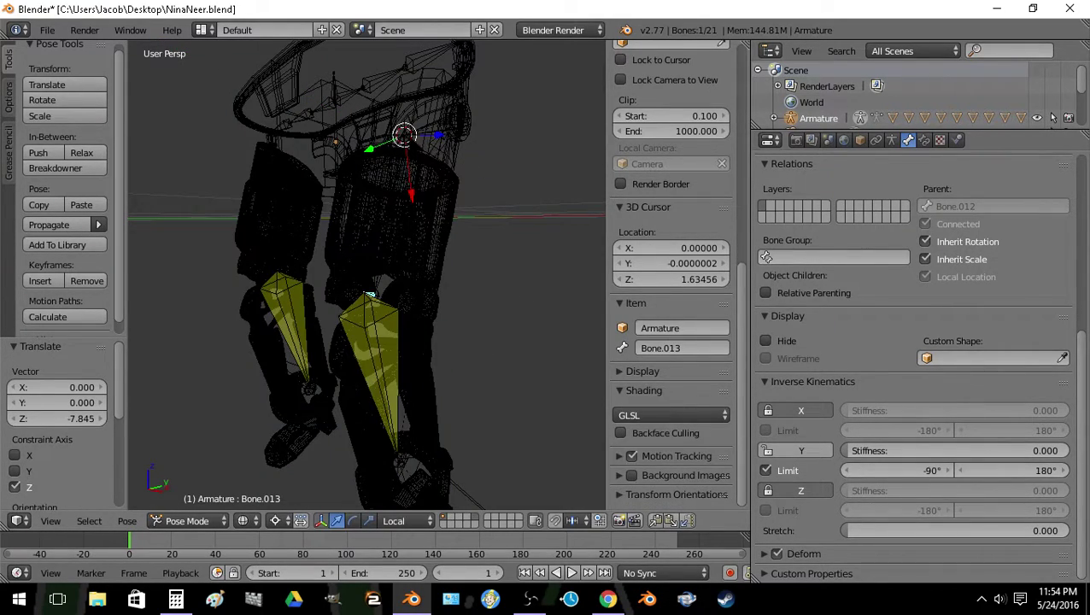
Inspect the inverse kinematics settings of hip bones Bone.010, Bone.011 and Bone.018
right_click(450, 124)
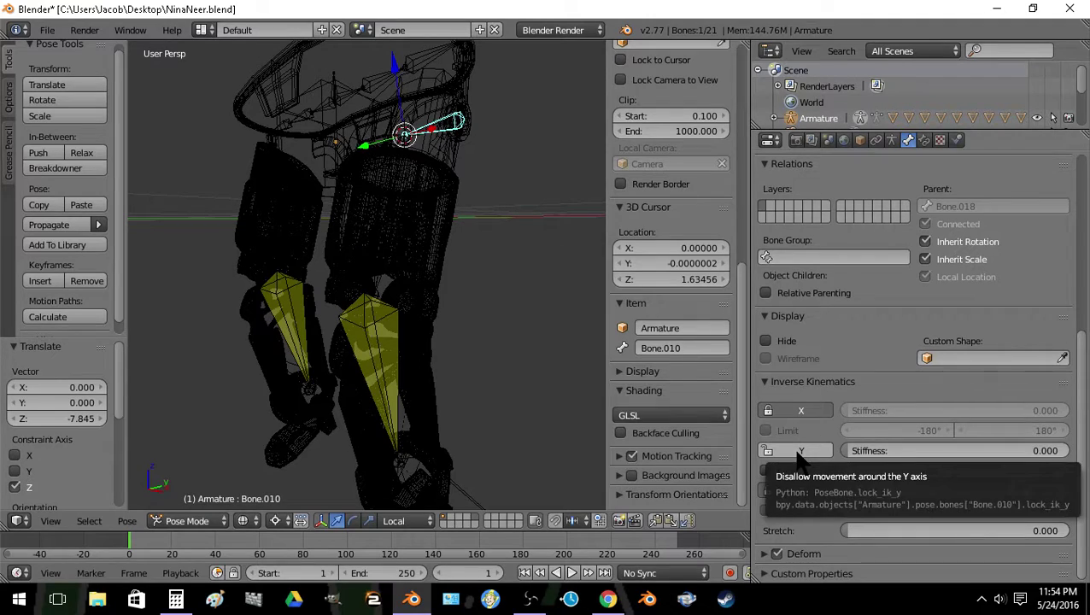
right_click(399, 162)
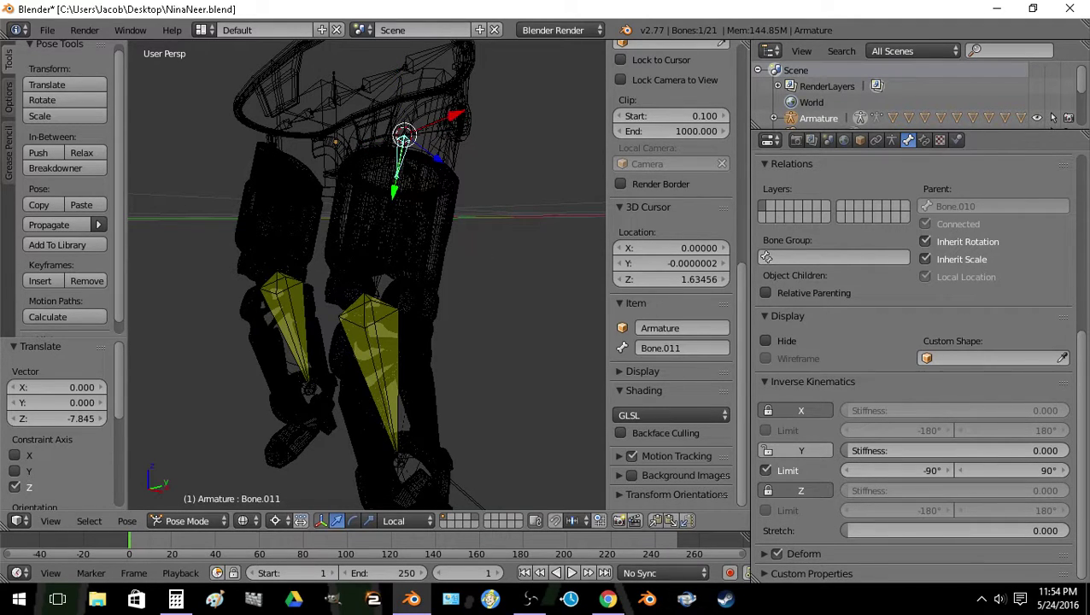
key(shift+f)
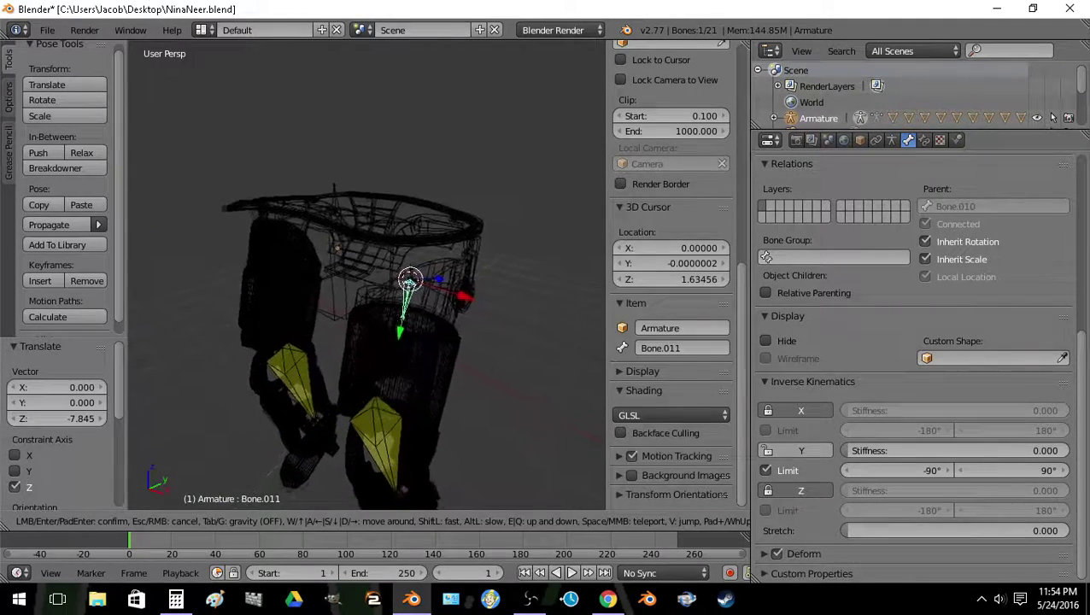
click(462, 299)
right_click(443, 226)
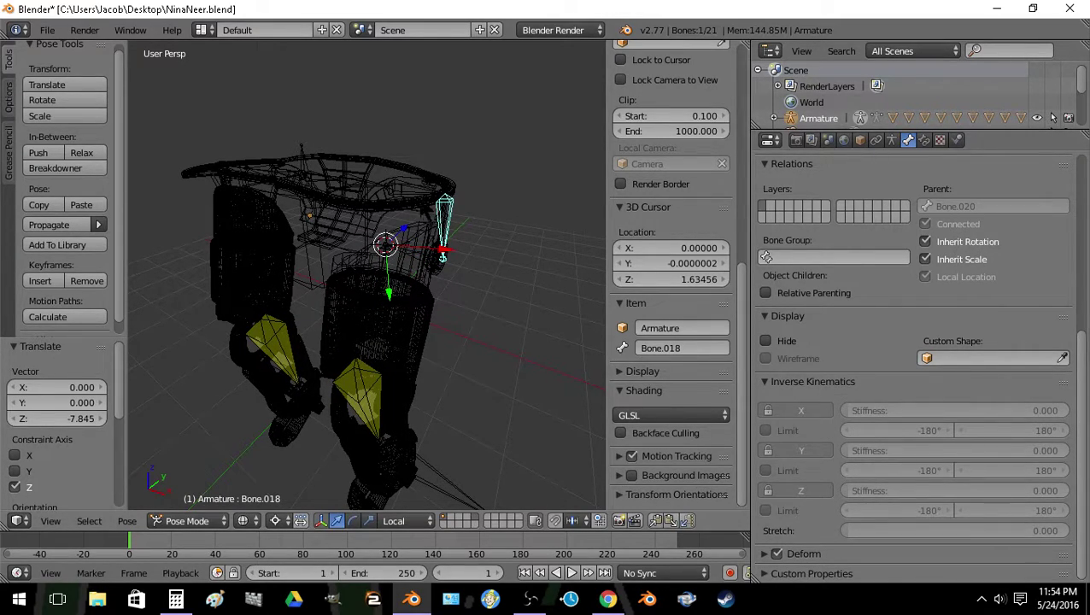
key(shift+f)
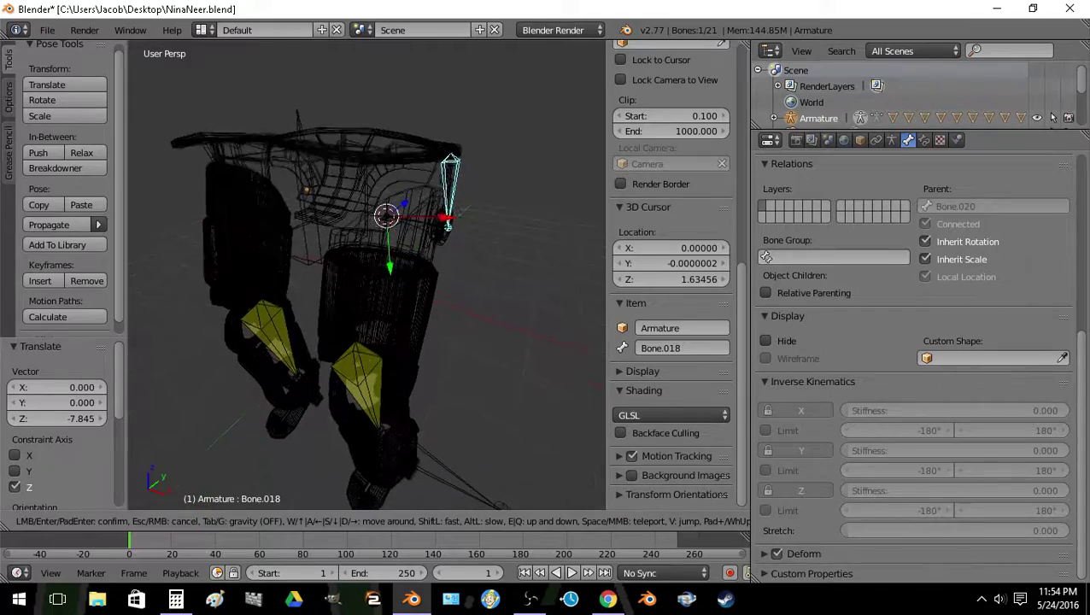
click(417, 434)
Try moving the IK target Bone.015 along global Z with the legs shown in solid view
key(z)
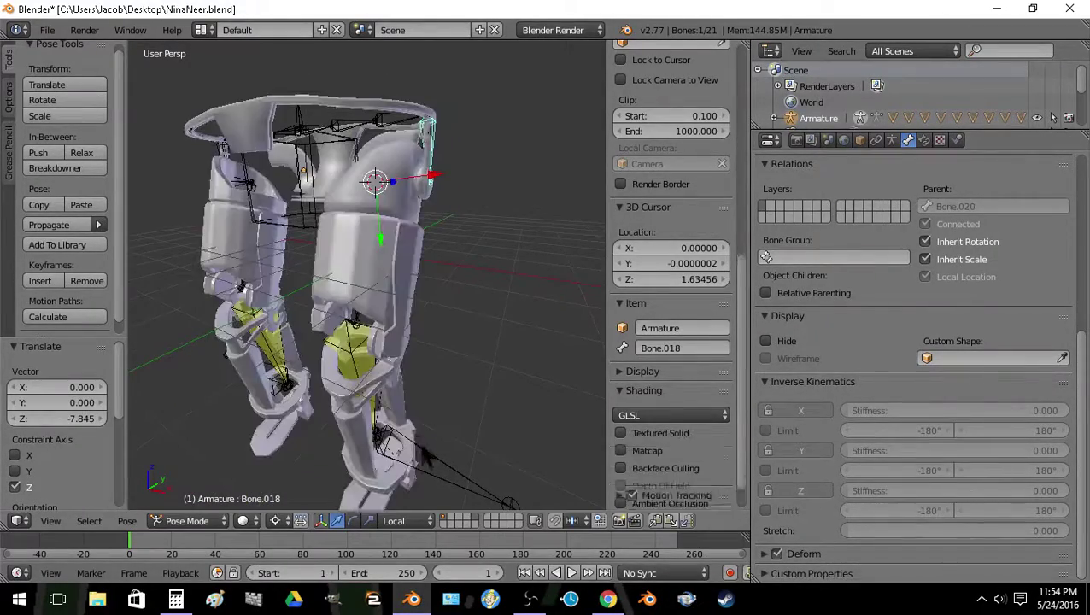
right_click(418, 440)
key(g)
key(z)
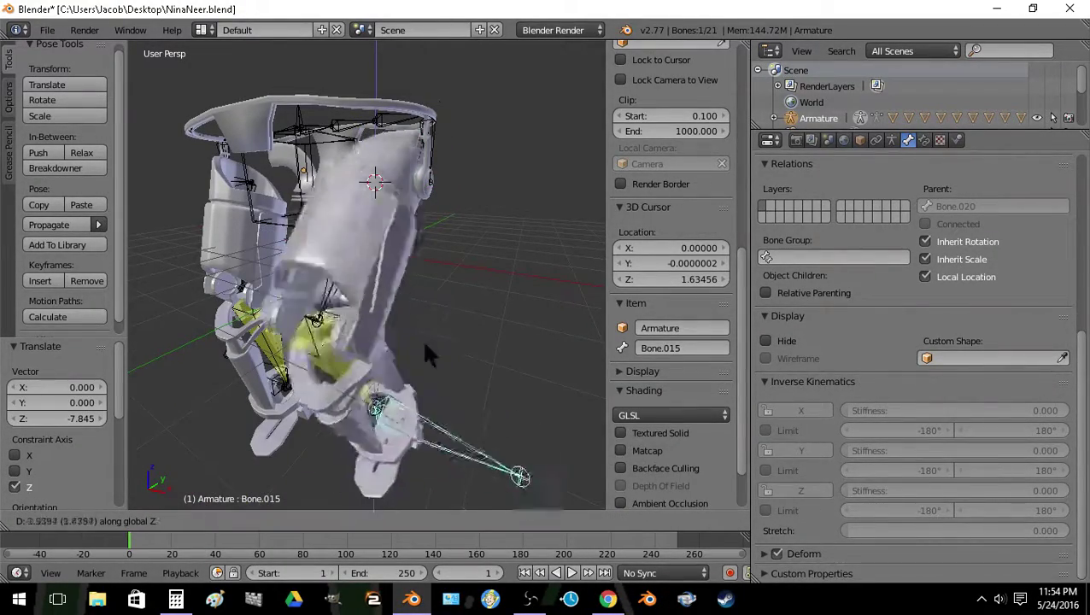
right_click(417, 384)
right_click(217, 156)
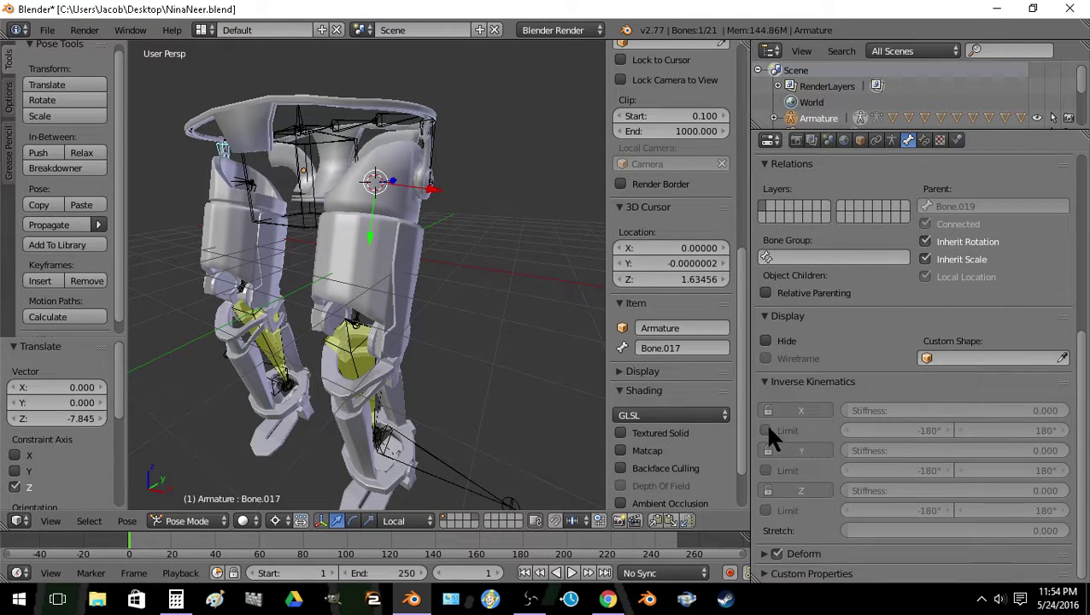
key(a)
right_click(448, 491)
key(g)
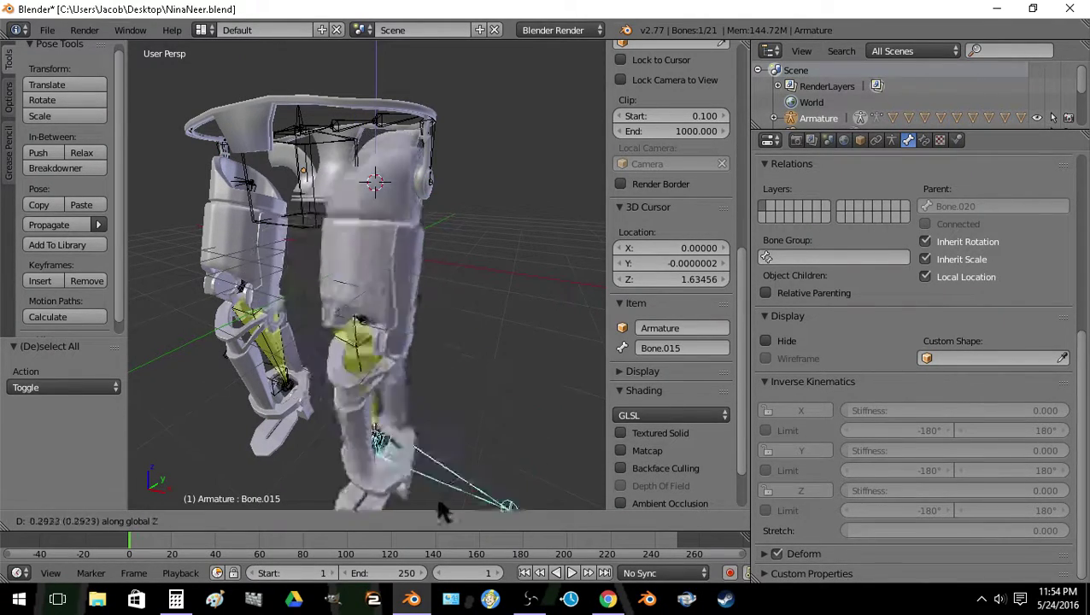
right_click(435, 469)
key(s)
right_click(435, 356)
Select the IK targets of both legs, Bone.015 and Bone.016, and move them 2.685 along global Z
key(a)
key(shift+f)
key(s)
right_click(412, 416)
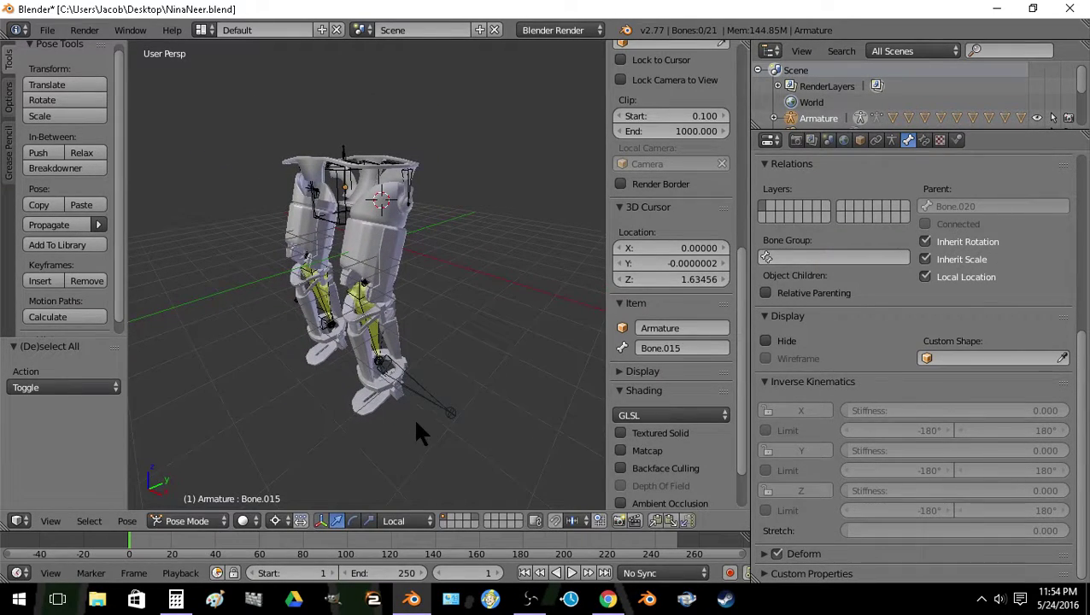
right_click(406, 392)
key(shift+f)
key(a)
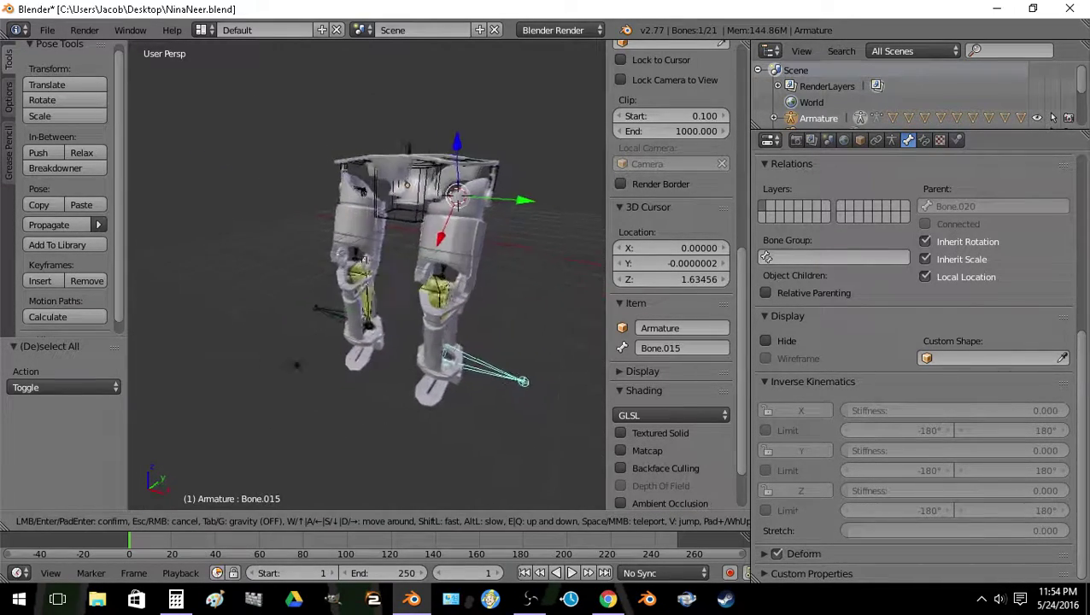
key(w)
click(367, 290)
shift+right_click(351, 322)
key(g)
key(z)
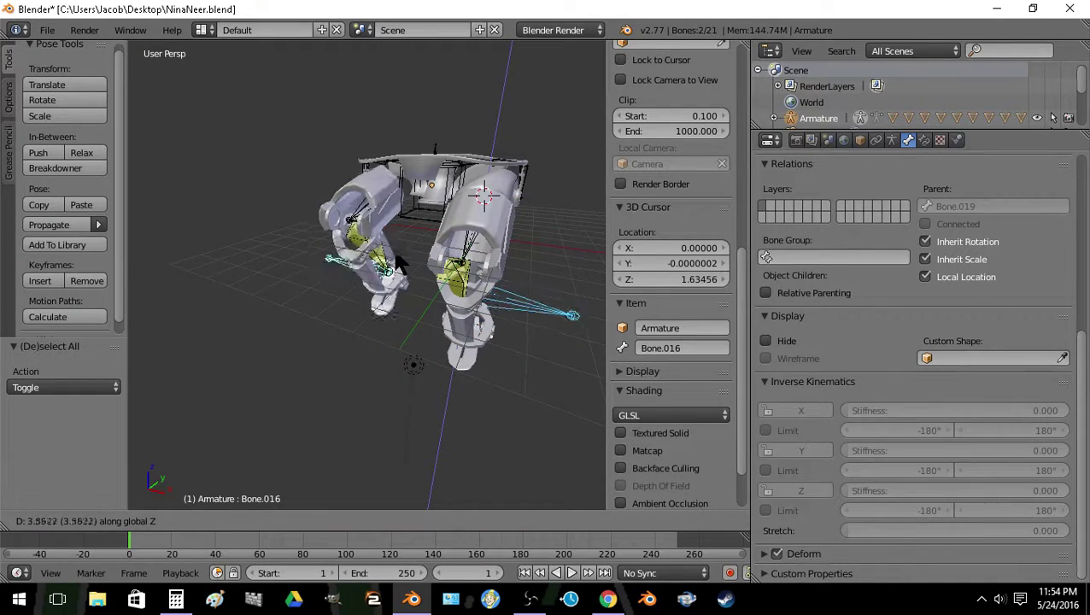
click(392, 287)
Set the Y-axis inverse kinematics limits of the other leg's knee bone, Bone.006, to -90° minimum and 90° maximum
right_click(357, 247)
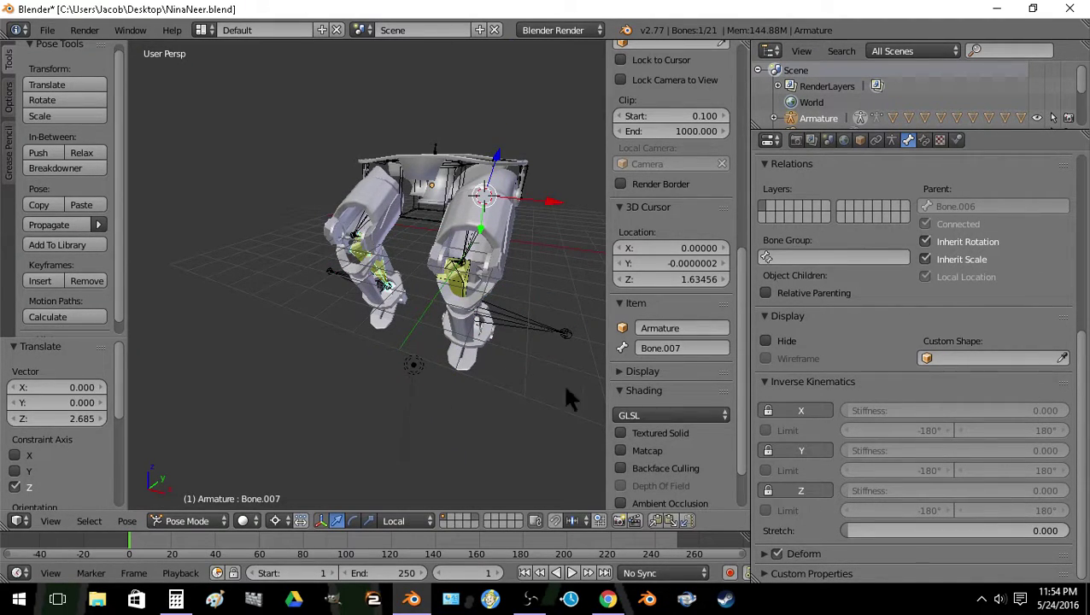
right_click(361, 245)
click(910, 465)
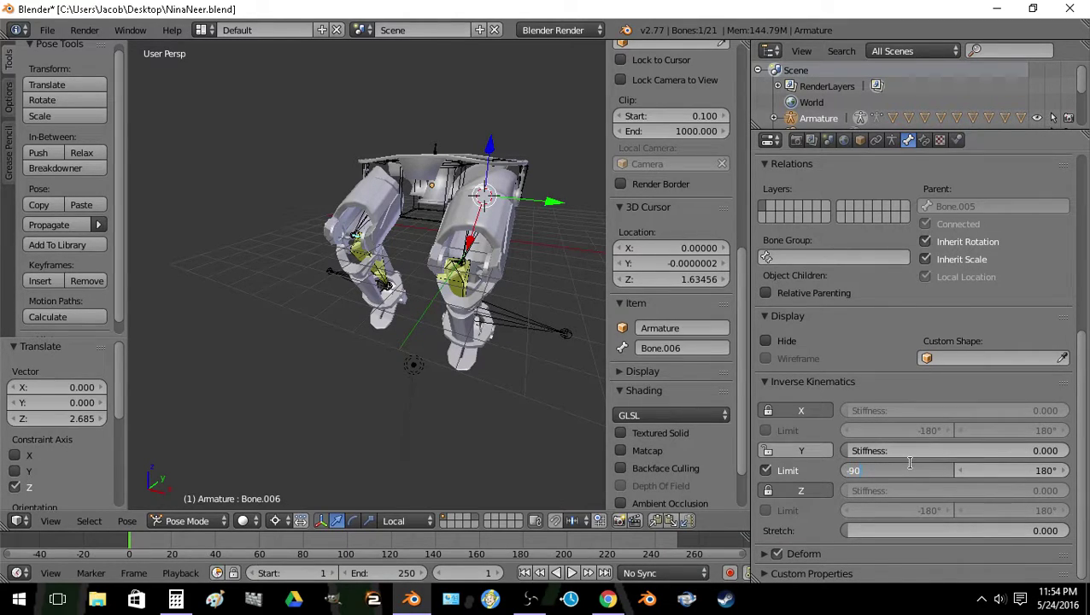
text(-90)
key(Return)
click(988, 470)
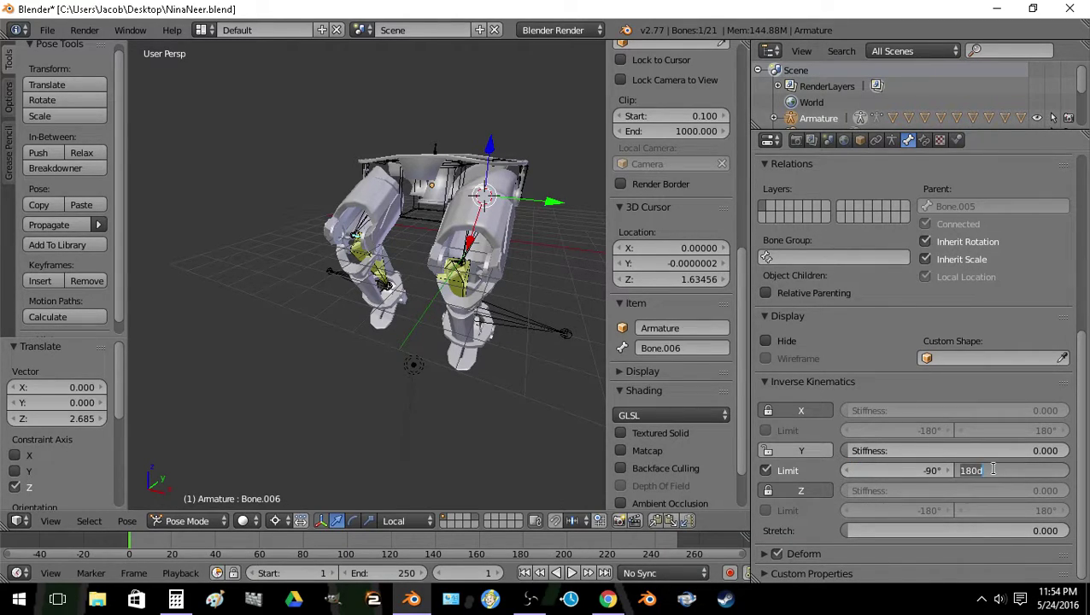
text(90)
key(Return)
Set the minimum Y-axis inverse kinematics limit of Bone.006 to -20°
click(930, 469)
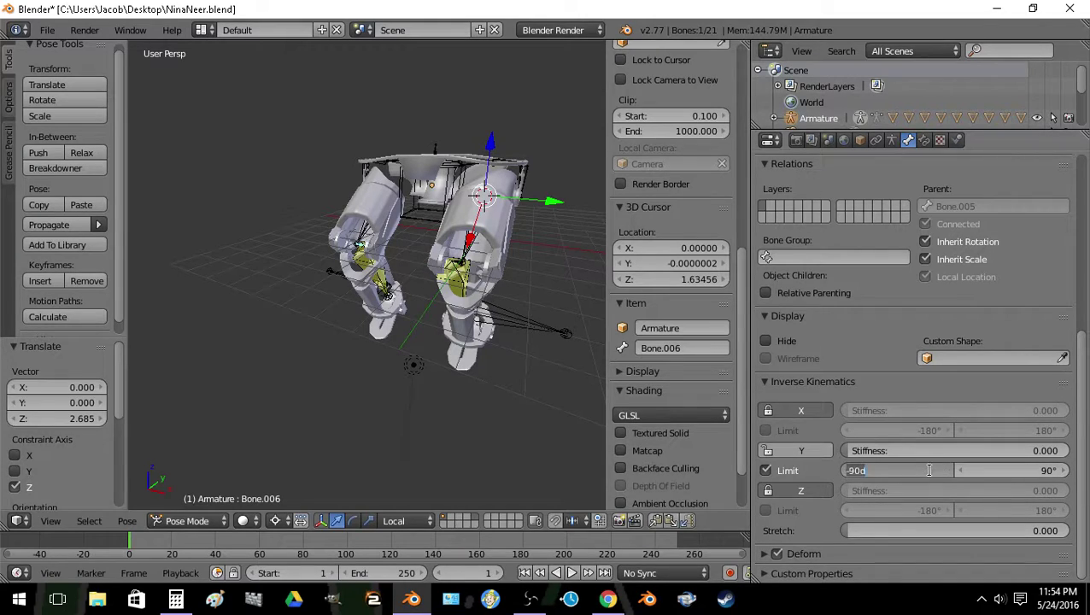
text(-20)
key(Return)
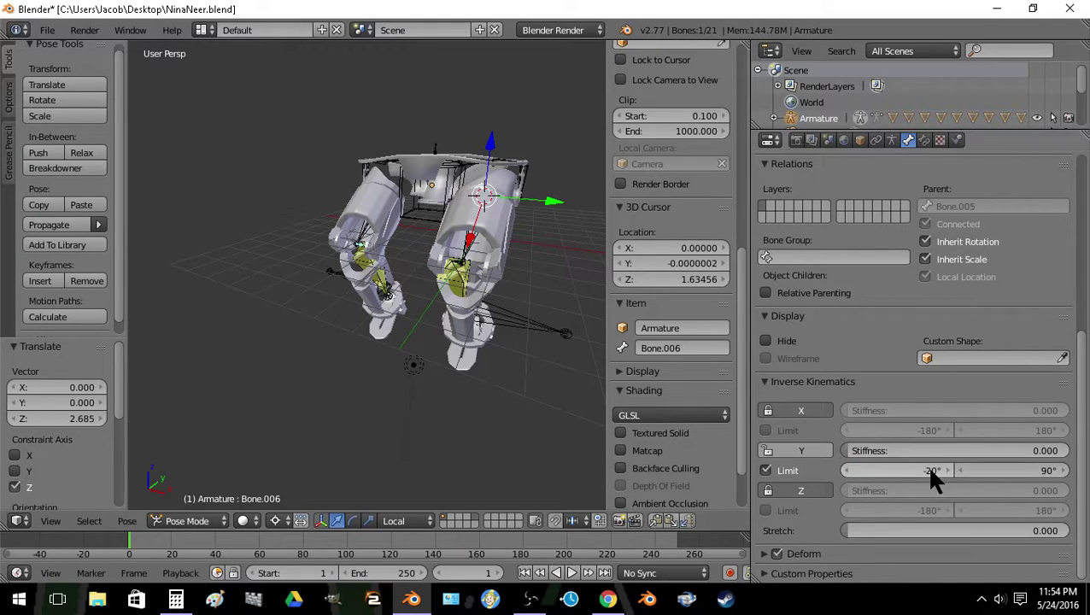
Try -20° and 90° as the minimum Y-axis inverse kinematics limit of knee bone Bone.013
right_click(456, 261)
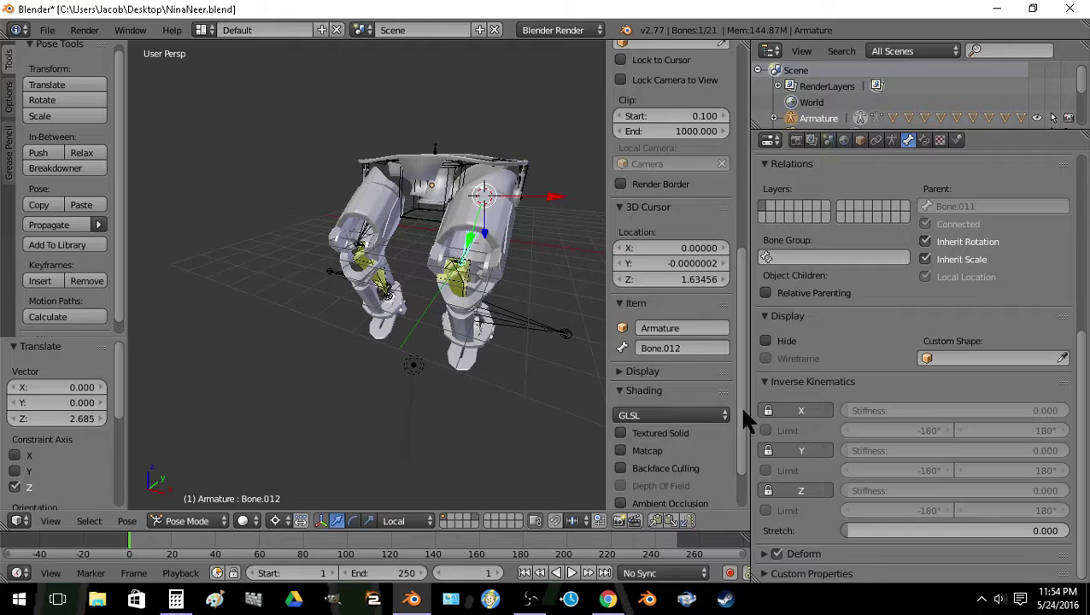
right_click(459, 267)
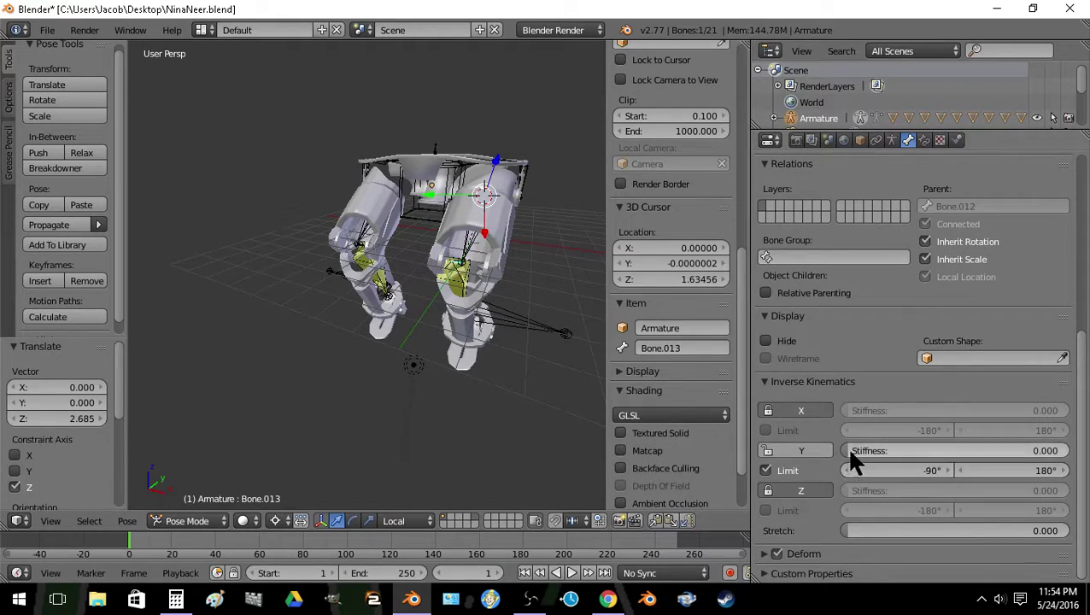
click(887, 470)
text(-20)
key(Return)
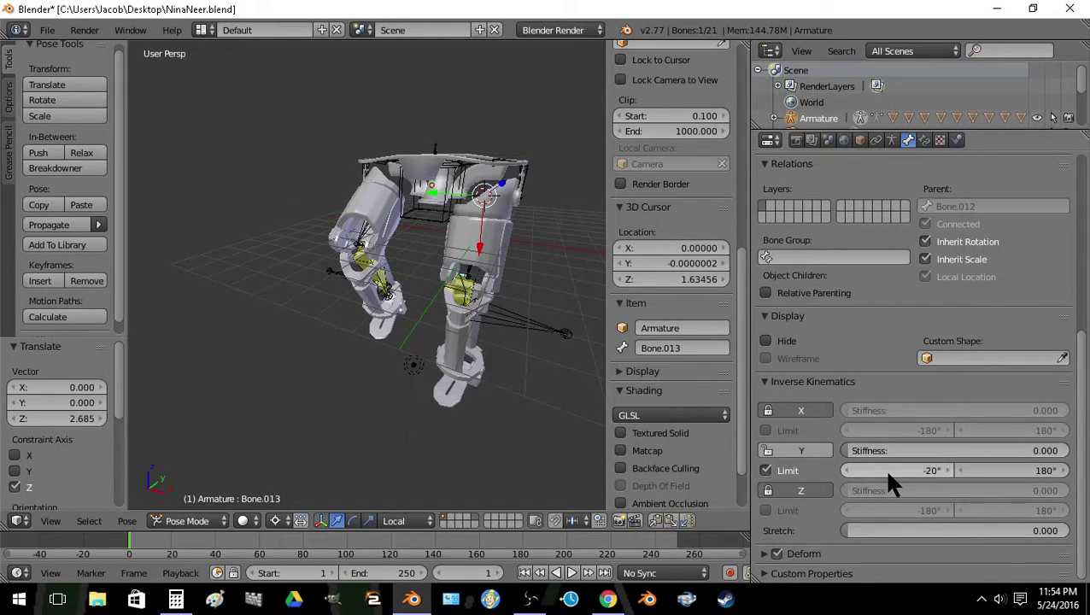
click(887, 471)
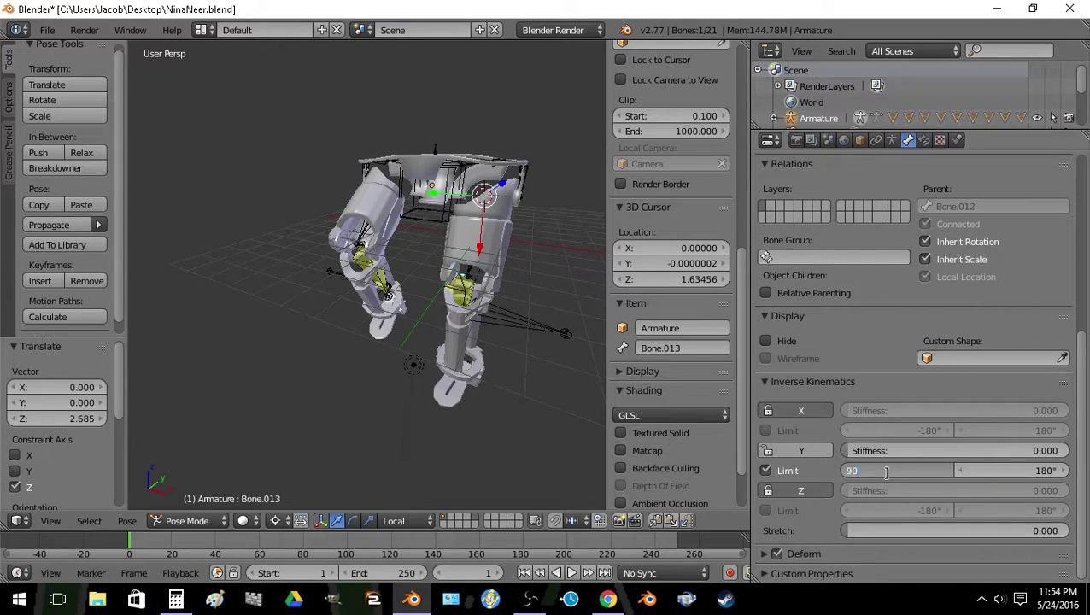
text(90)
key(Tab)
Set the Y-axis inverse kinematics limits of Bone.013 to -90° minimum and 20° maximum
click(887, 471)
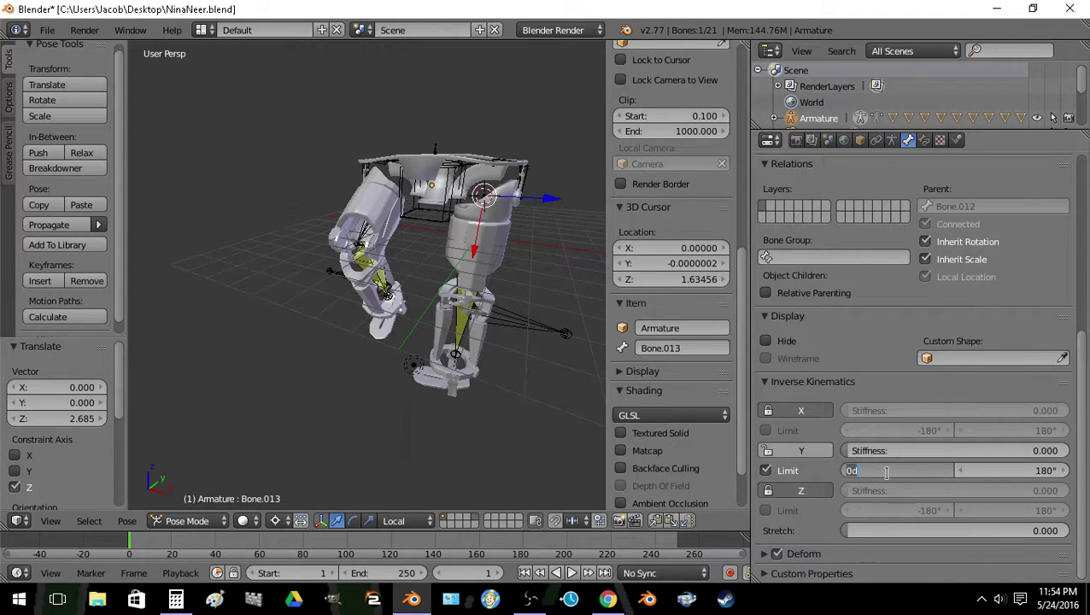
key(Return)
click(982, 470)
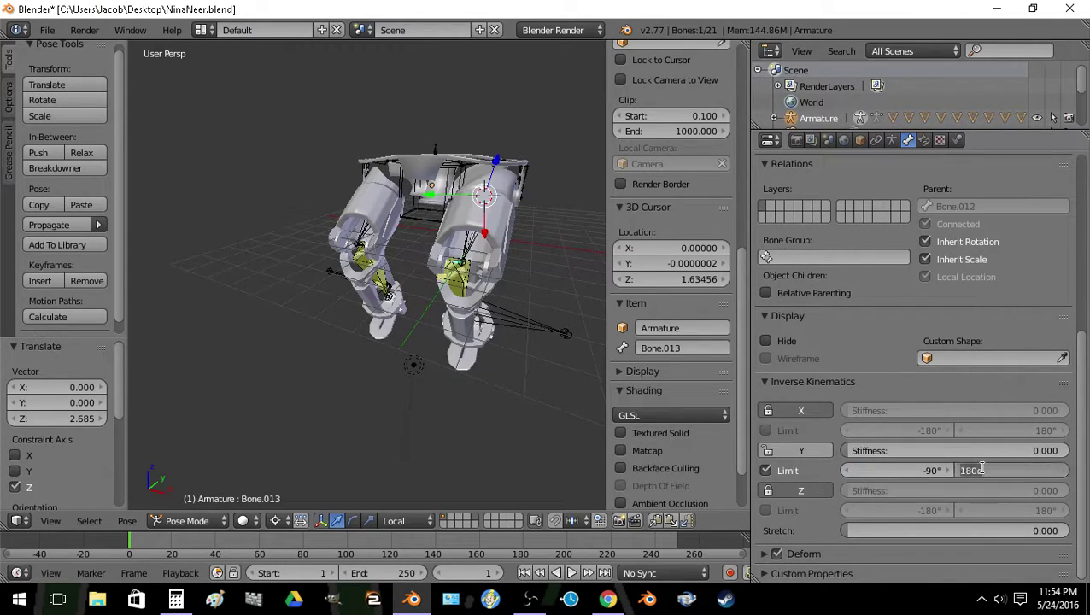
text(20)
key(Return)
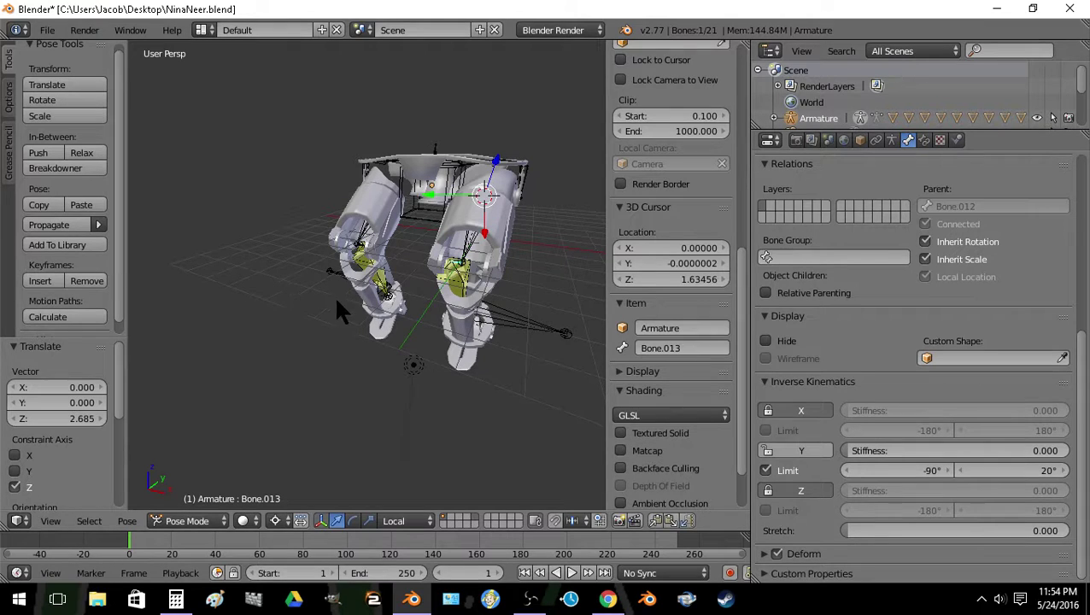
Select the IK targets Bone.016 and Bone.015 together and move them -2.757 along global Z
right_click(330, 269)
shift+right_click(527, 318)
key(g)
key(z)
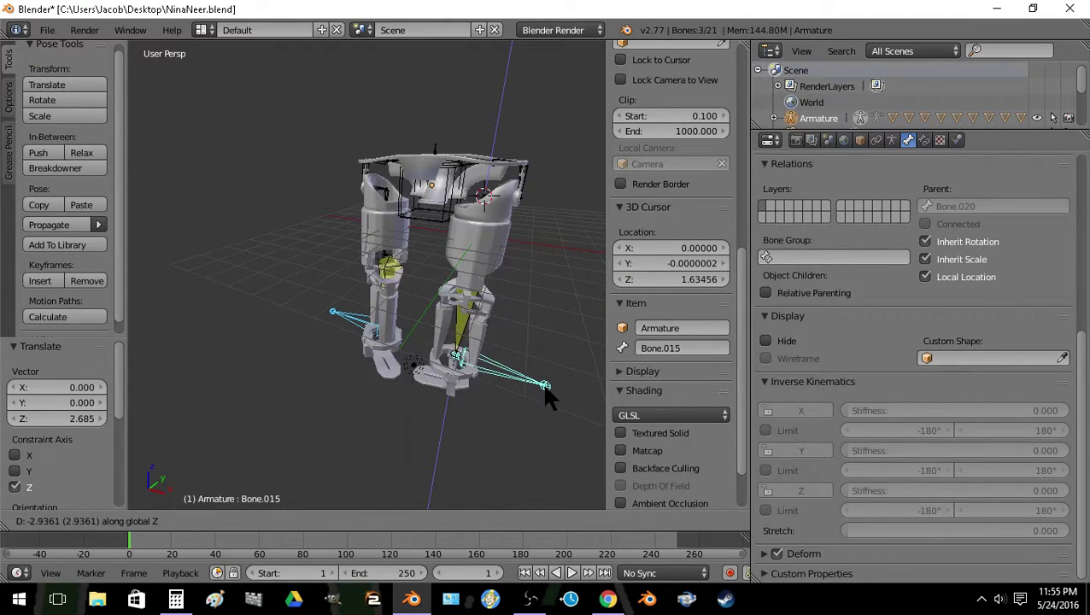
click(545, 382)
In wireframe view, set the Y-axis inverse kinematics limits of hip bone Bone.011 to -22° and 22°
right_click(479, 288)
key(alt+z)
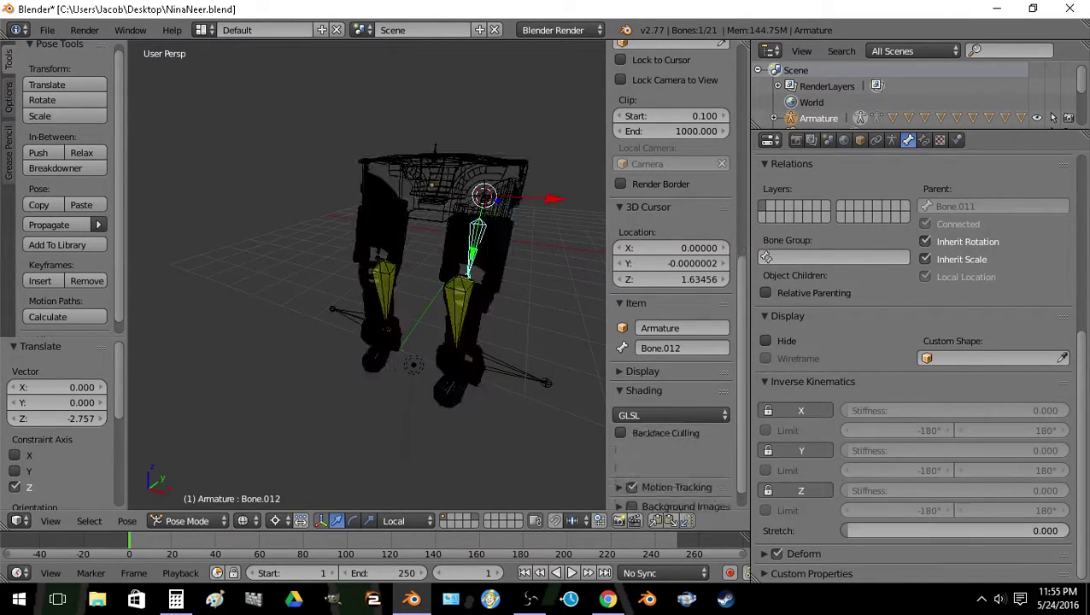
click(894, 470)
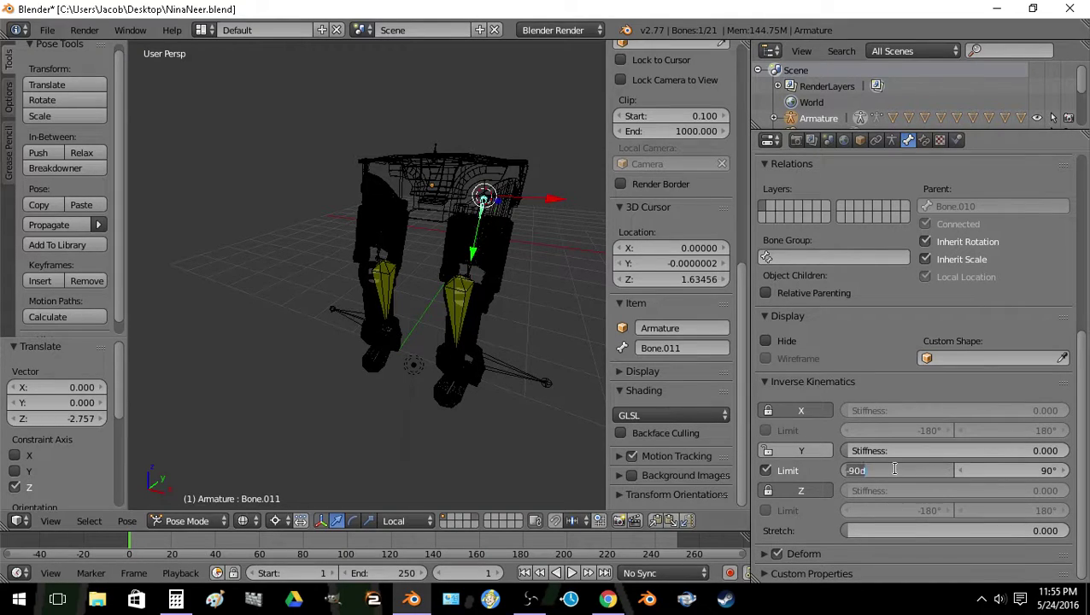
text(-22)
key(Tab)
text(22)
key(Return)
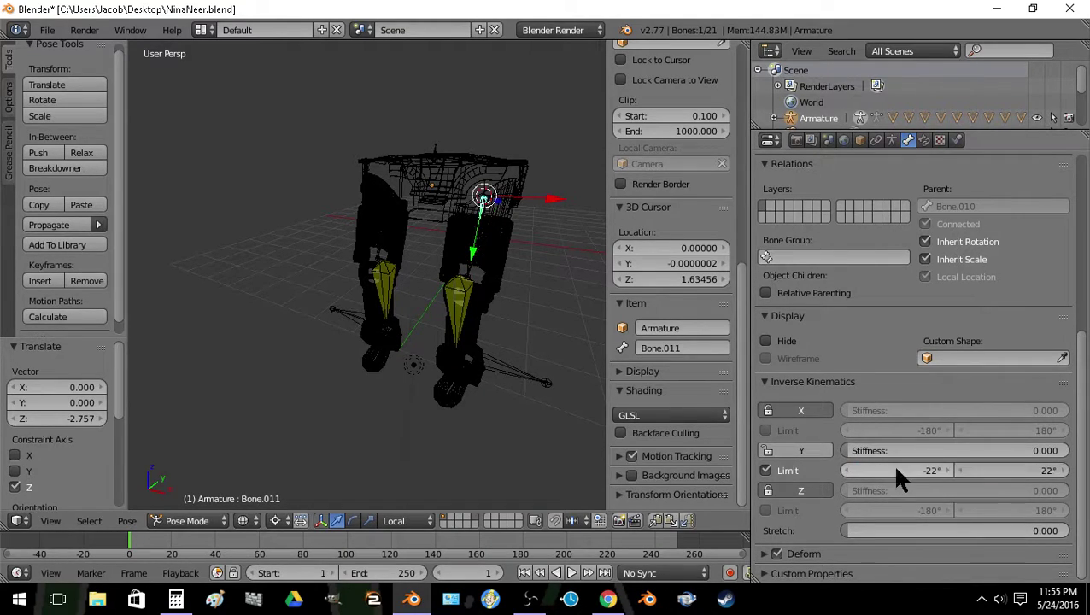
Set the Y-axis inverse kinematics limits of the opposite hip bone, Bone.004, to -22° and 22°
right_click(386, 248)
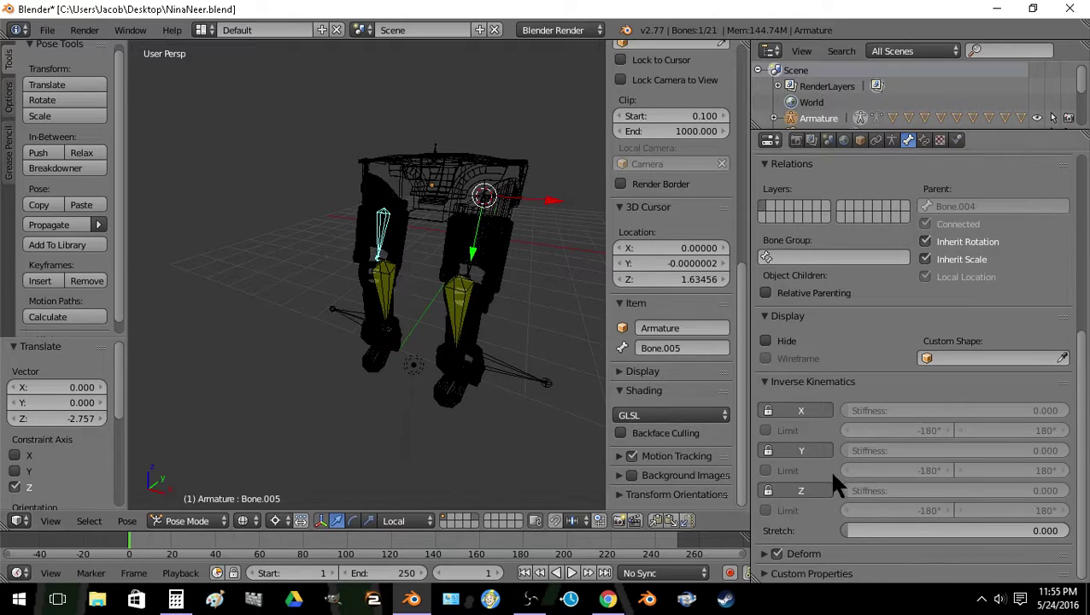
right_click(385, 198)
click(900, 470)
text(-22)
key(Tab)
text(22)
key(Return)
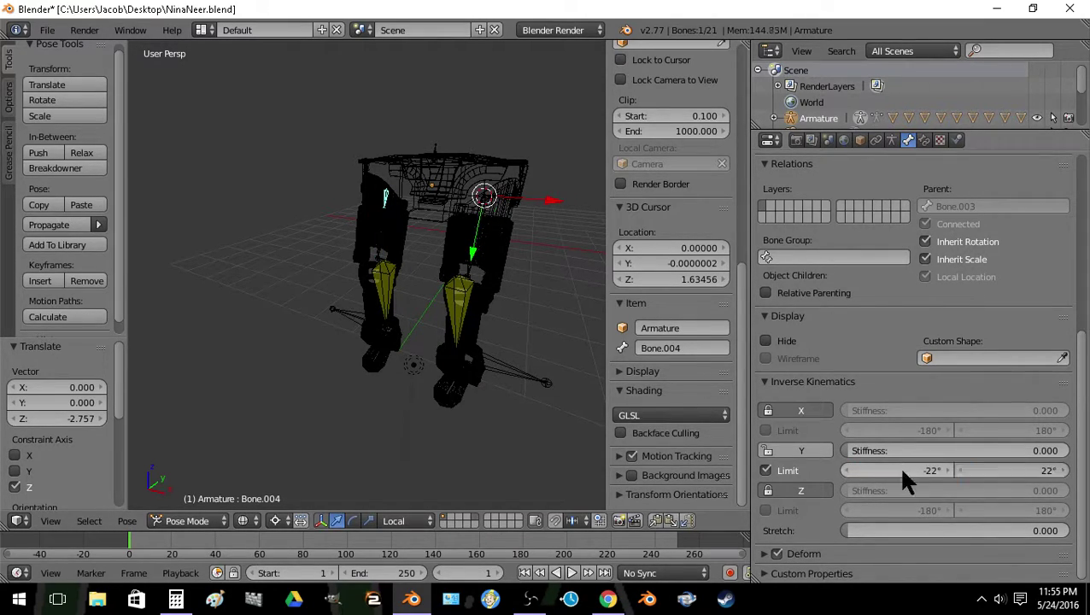
Show the legs solid and move both IK targets, Bone.015 and Bone.016, 0.410 along global Z
right_click(504, 376)
key(z)
shift+right_click(338, 313)
key(g)
key(z)
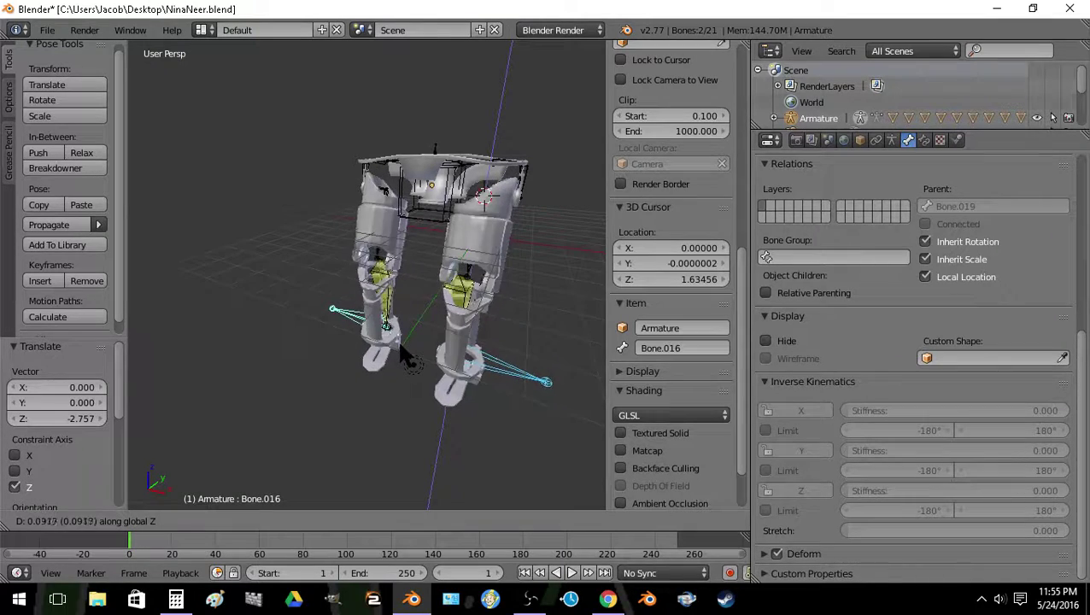
click(400, 329)
Move both selected IK targets -0.406 along global Y and 0.512 along global Z
key(g)
key(y)
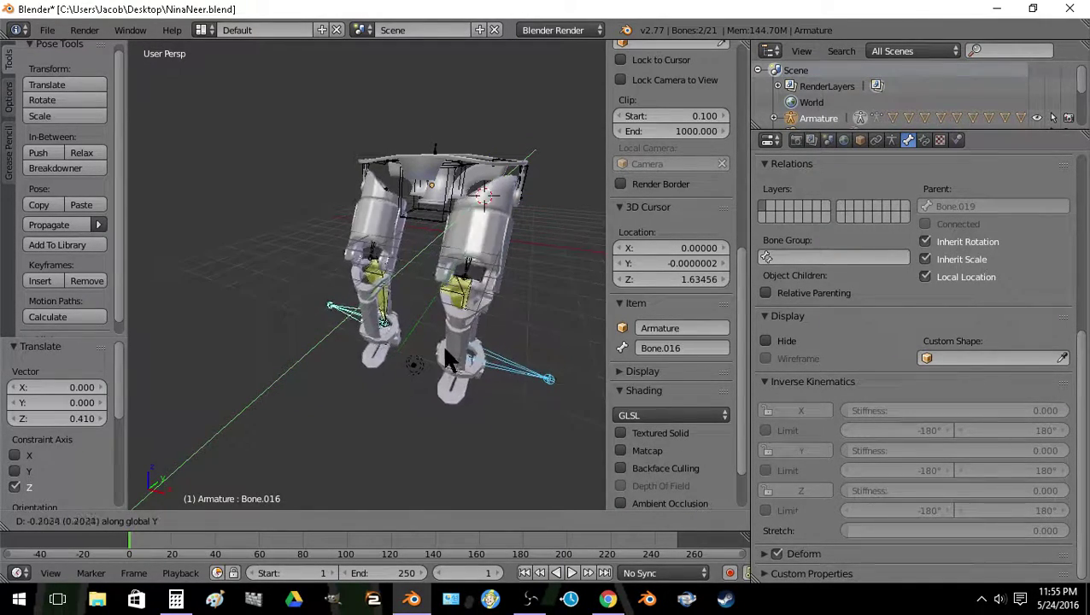
click(441, 345)
key(g)
key(z)
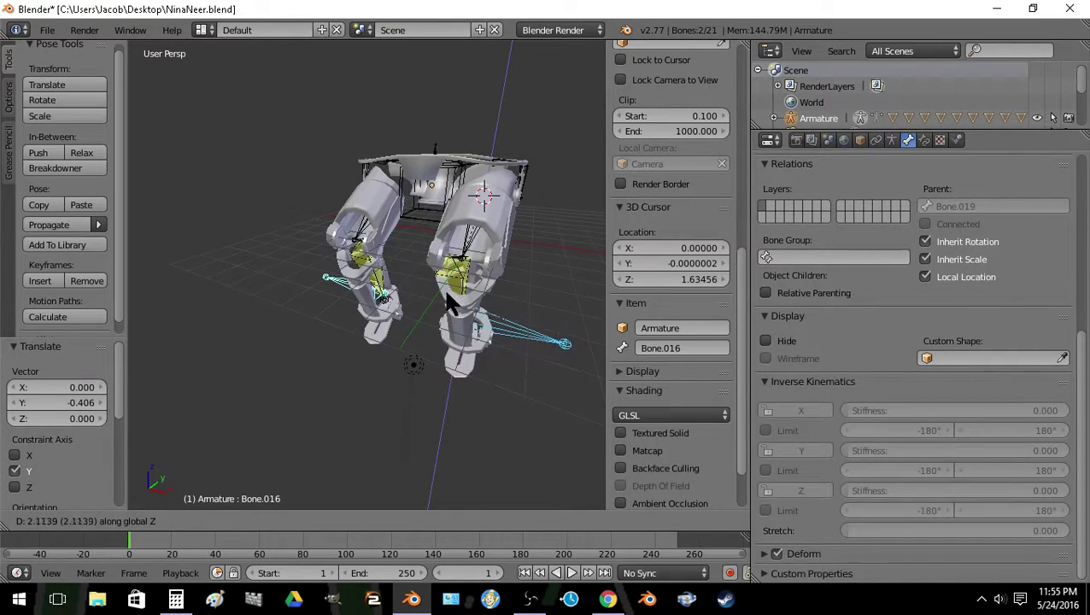
click(450, 338)
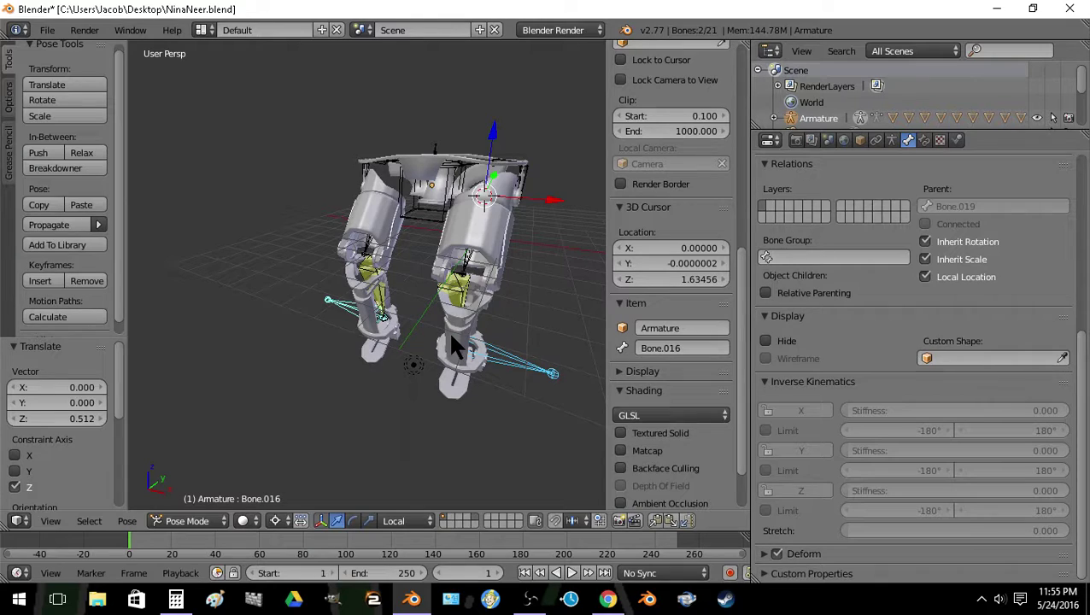